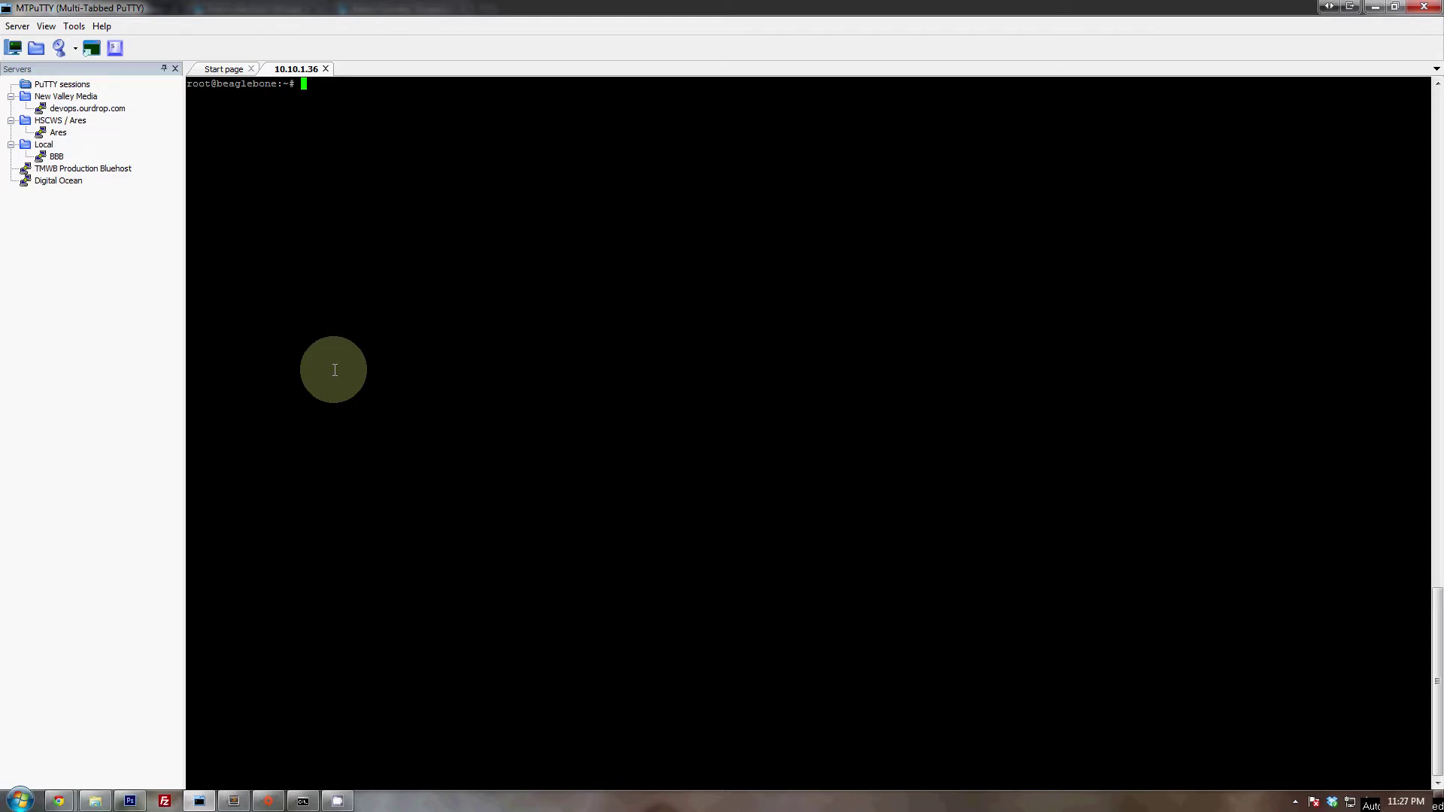
Step: Change the terminal's working directory to /srv/www/bbb.news/htdocs/
{"action": "type", "text": "cd /srv/www/"}
{"action": "key", "text": "Tab"}
{"action": "key", "text": "Tab"}
{"action": "key", "text": "Return"}
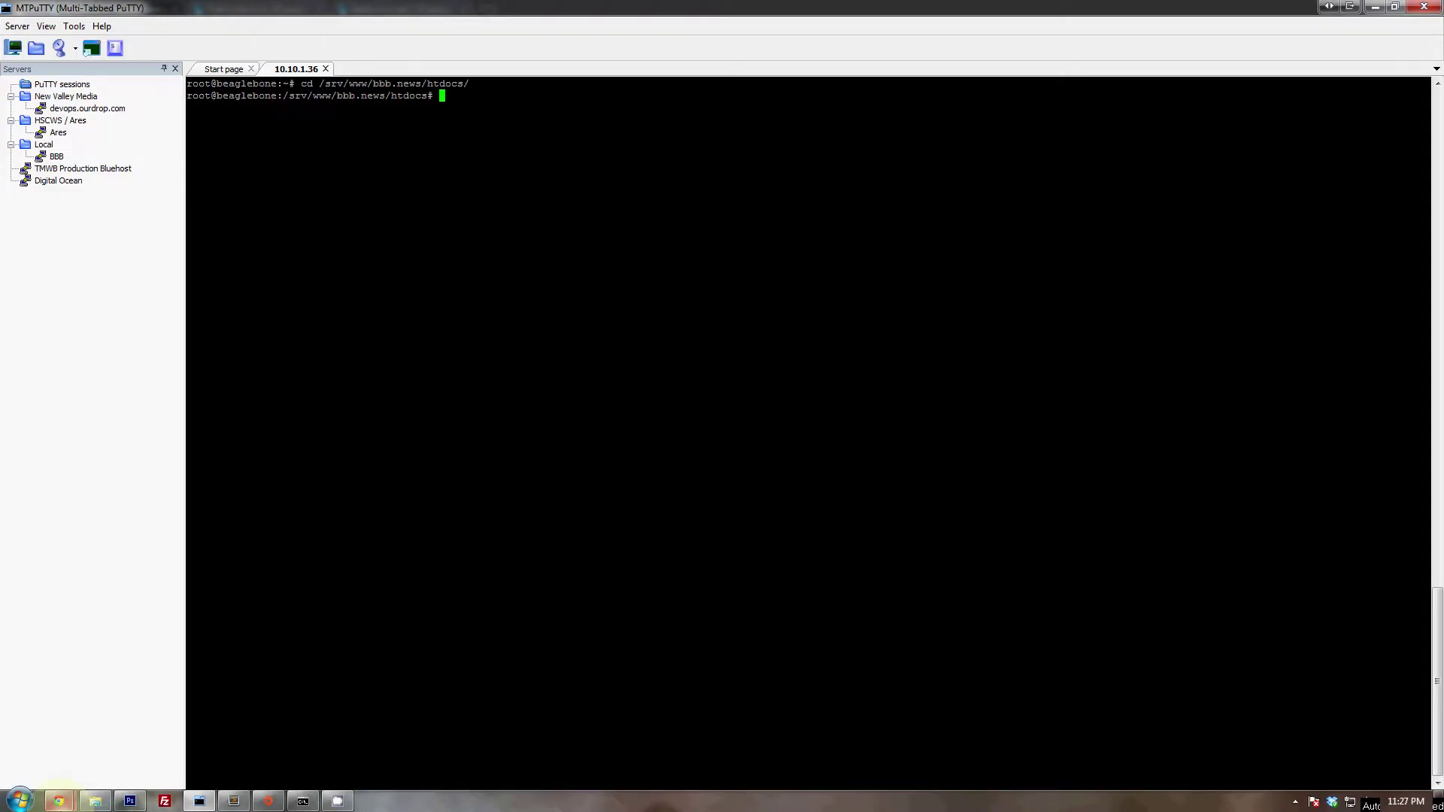
Step: Switch to Chrome and view the Drupal.org project pages for the Field collection and Better Formats modules
{"action": "left_click", "coordinate": [59, 801]}
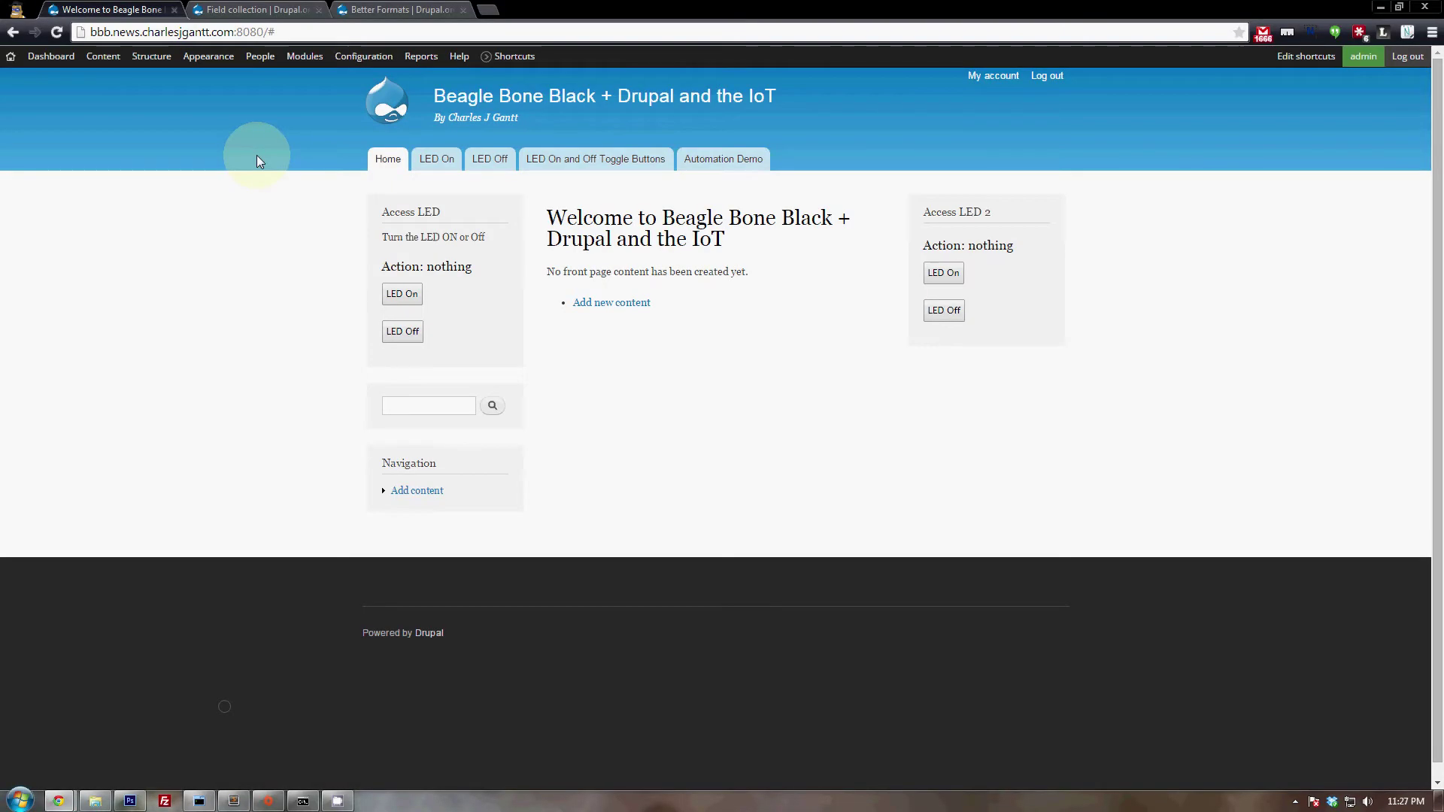
{"action": "key", "text": "ctrl+Tab"}
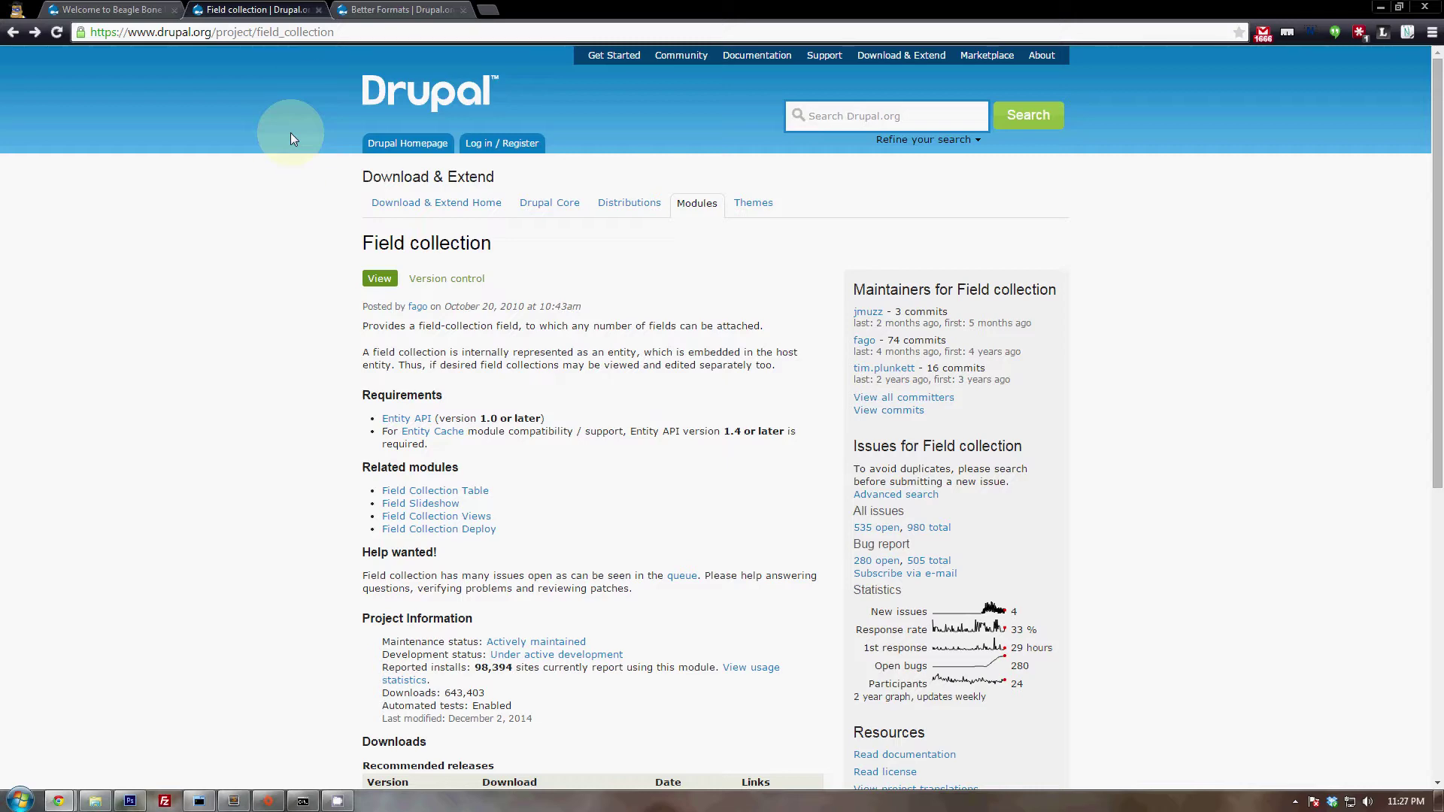
{"action": "left_click", "coordinate": [366, 9]}
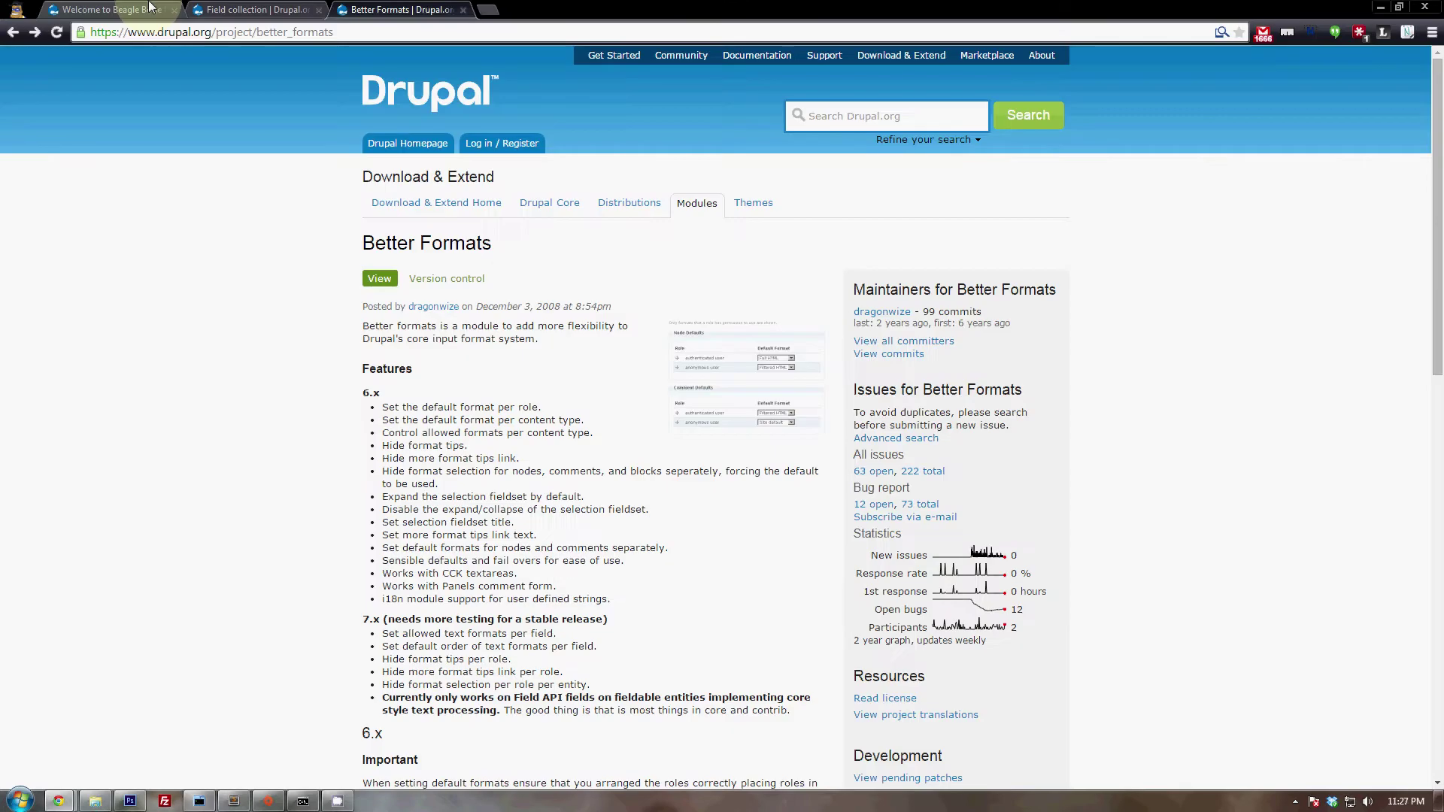
Step: Return to the MTPuTTY terminal and enter drush dl at the prompt without running it
{"action": "key", "text": "alt+Tab"}
{"action": "left_click", "coordinate": [483, 264]}
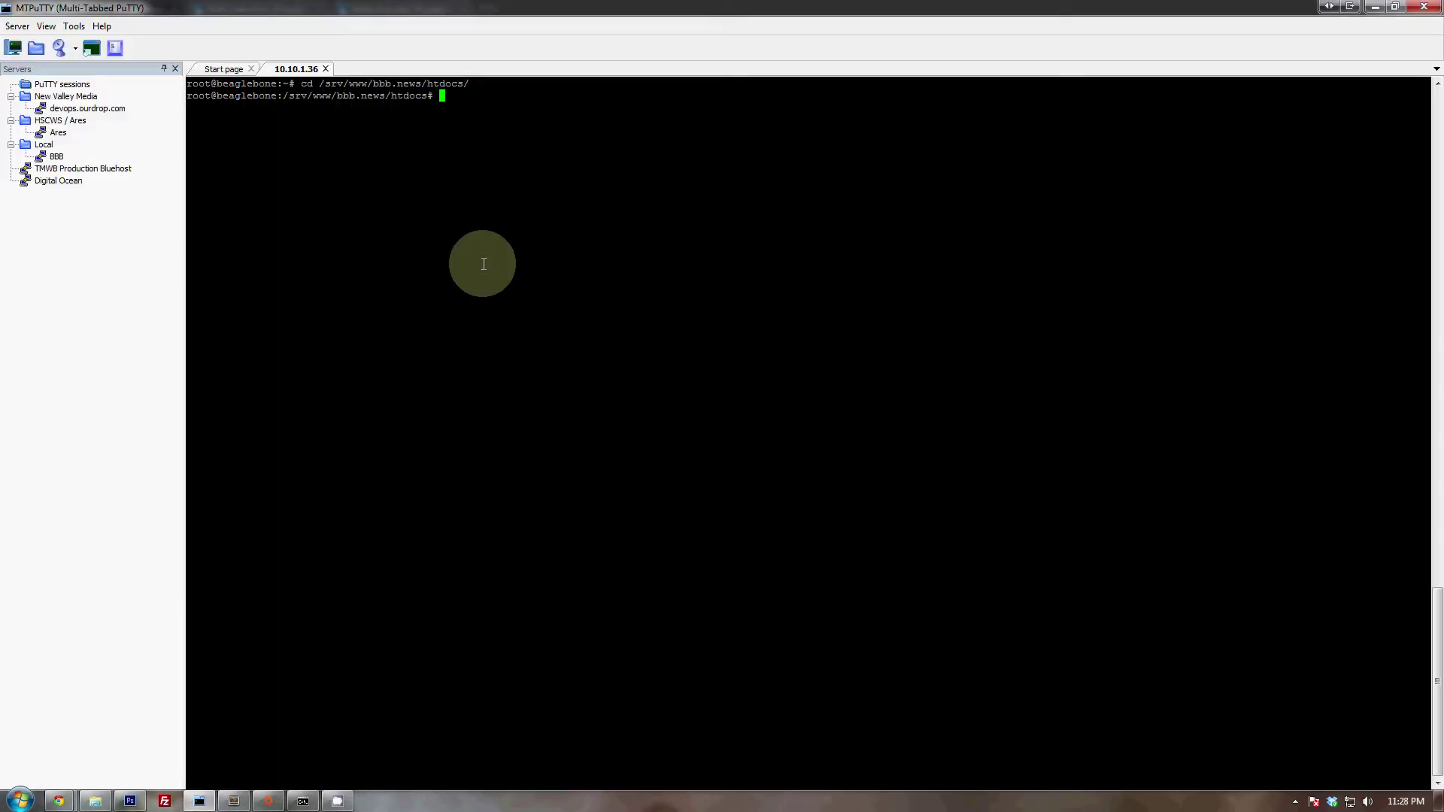
{"action": "type", "text": "drush dl"}
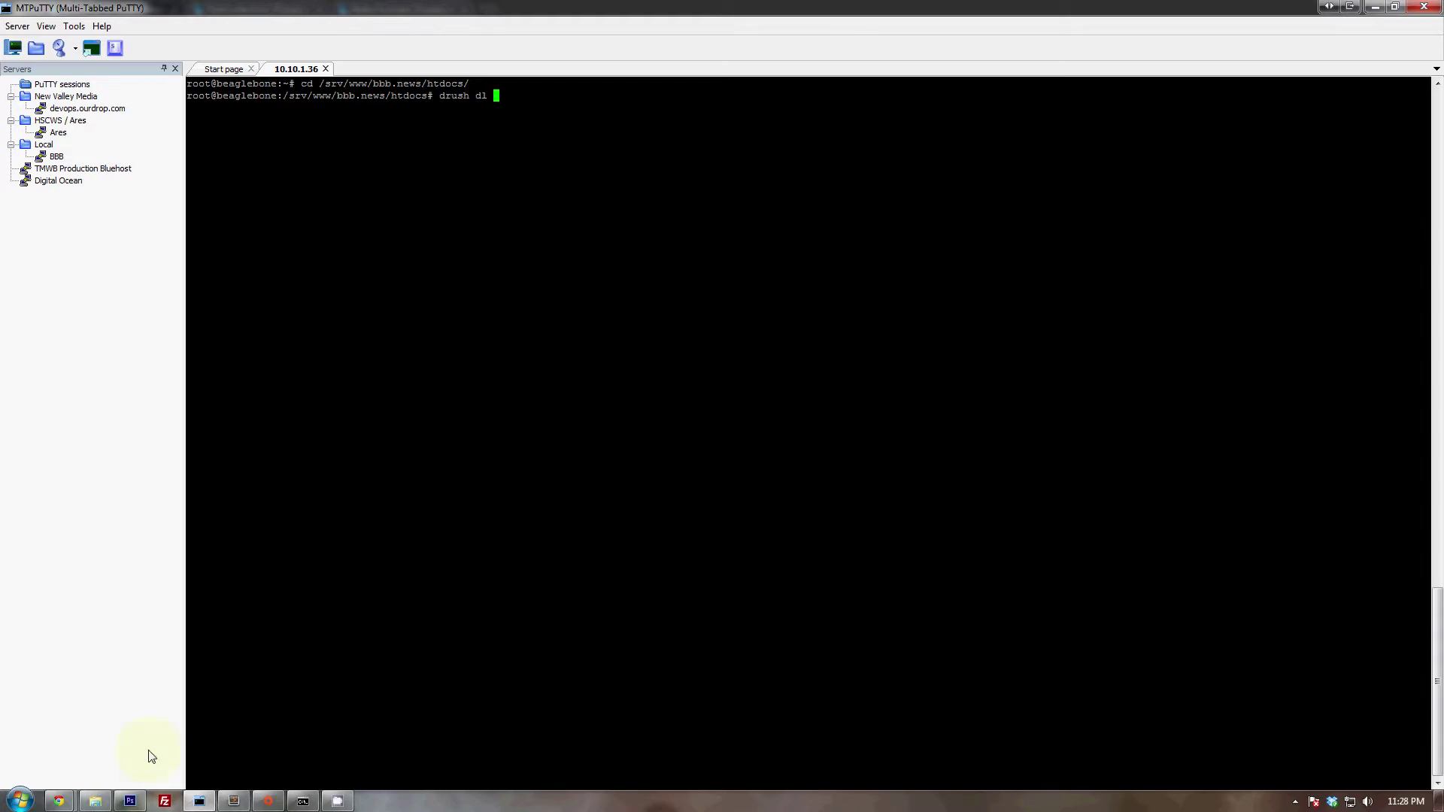
Step: Check the module machine names in the Drupal.org project addresses in Chrome, including better_formats, and return to the MTPuTTY terminal
{"action": "left_click", "coordinate": [164, 707]}
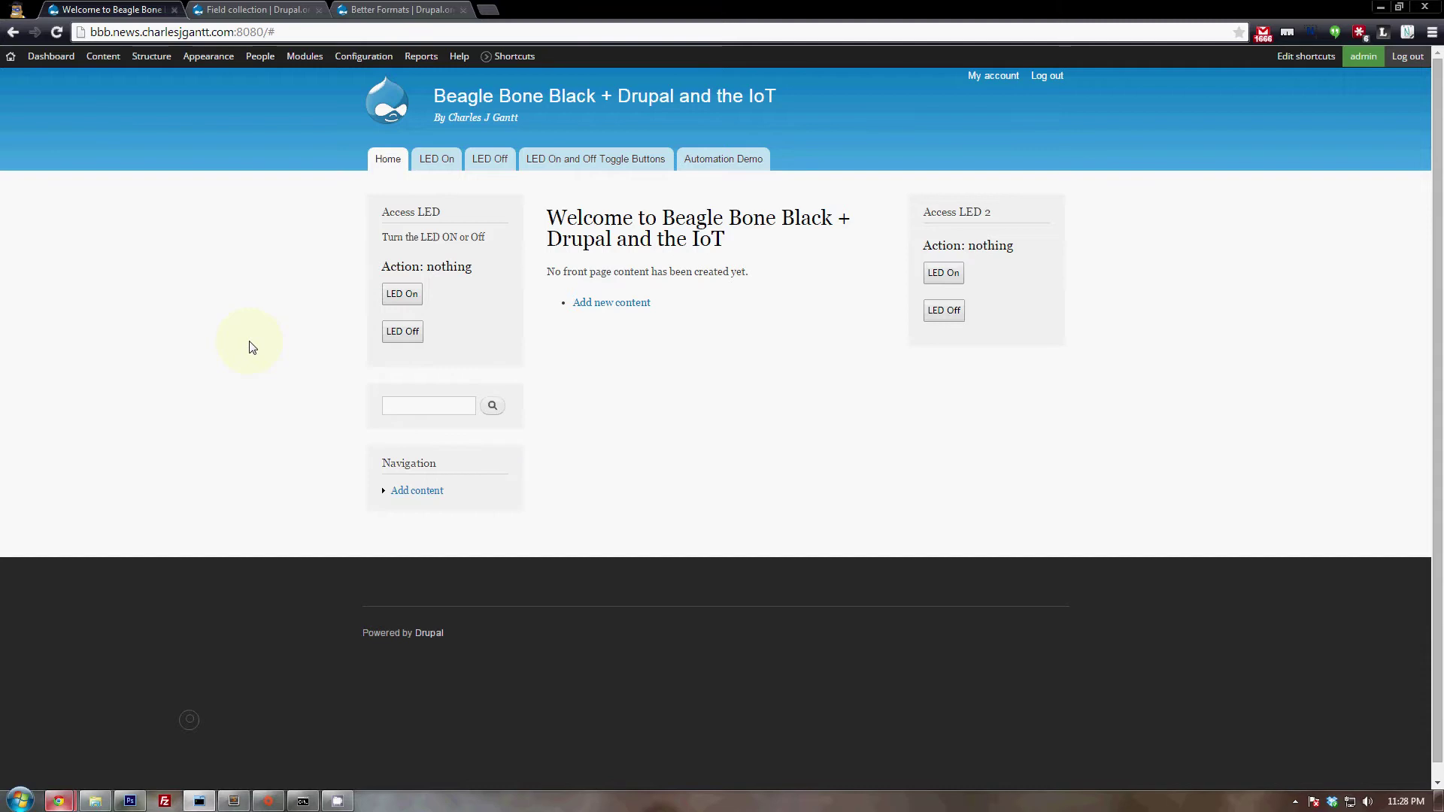
{"action": "left_click", "coordinate": [256, 9]}
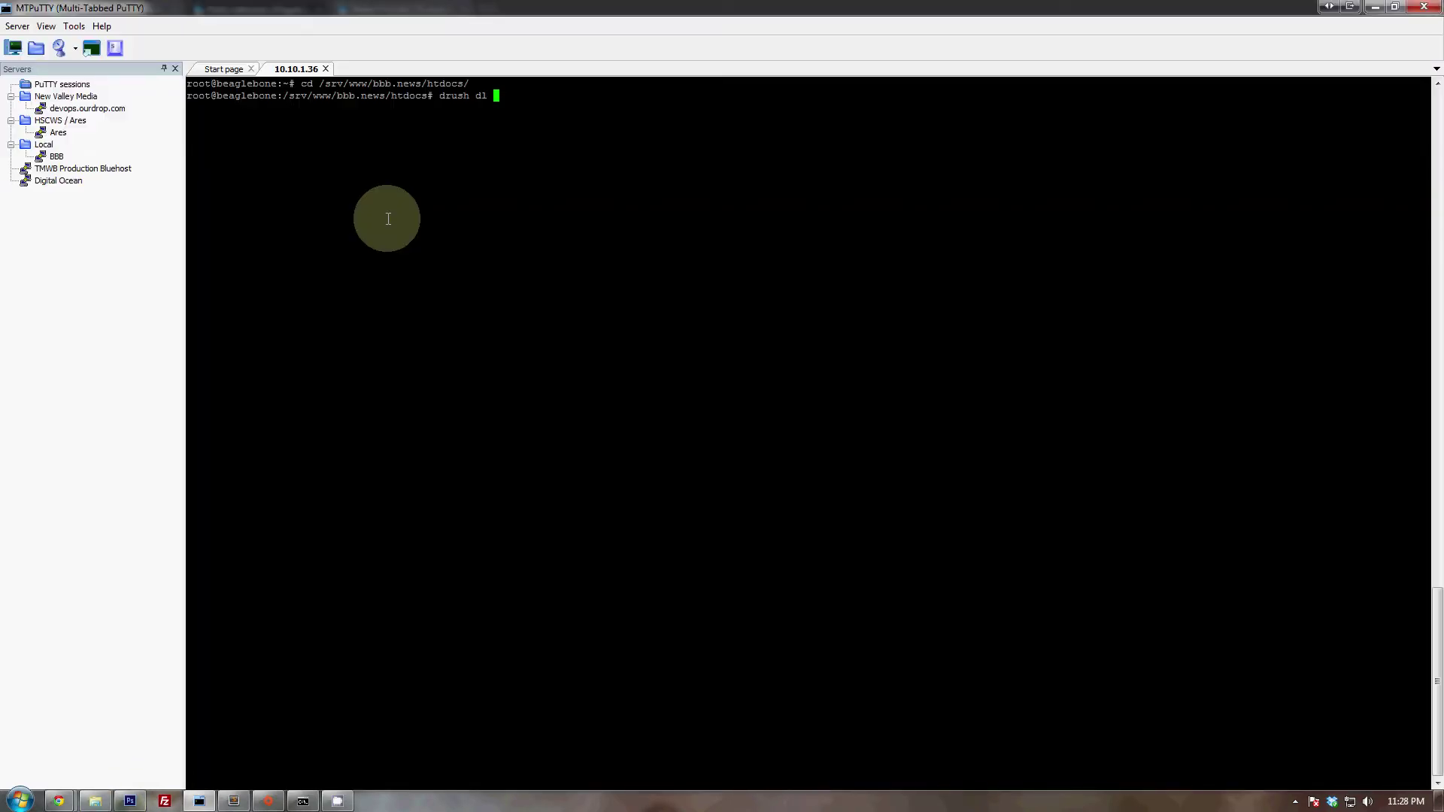
{"action": "left_click", "coordinate": [50, 804]}
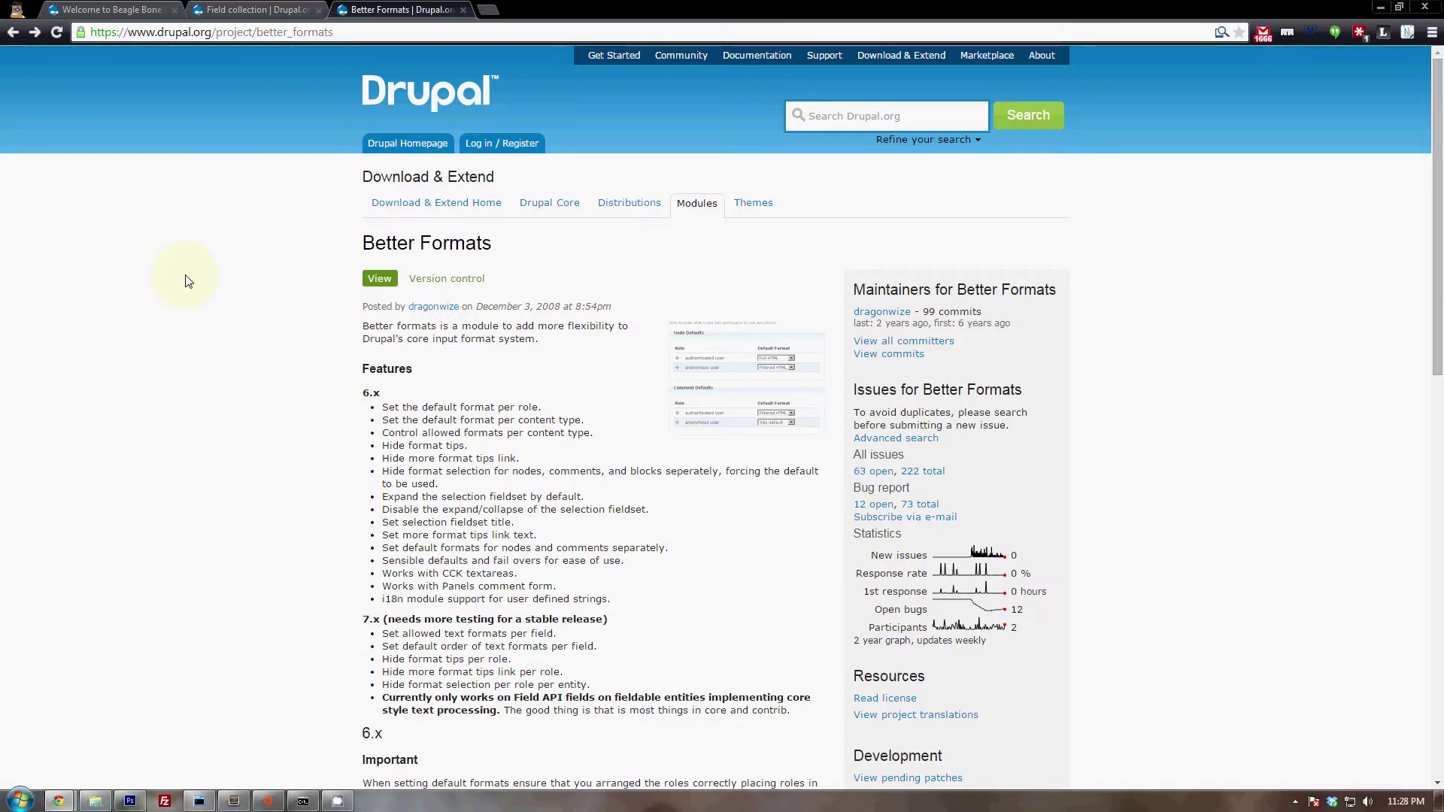
{"action": "left_click_drag", "start_coordinate": [257, 31], "coordinate": [340, 45]}
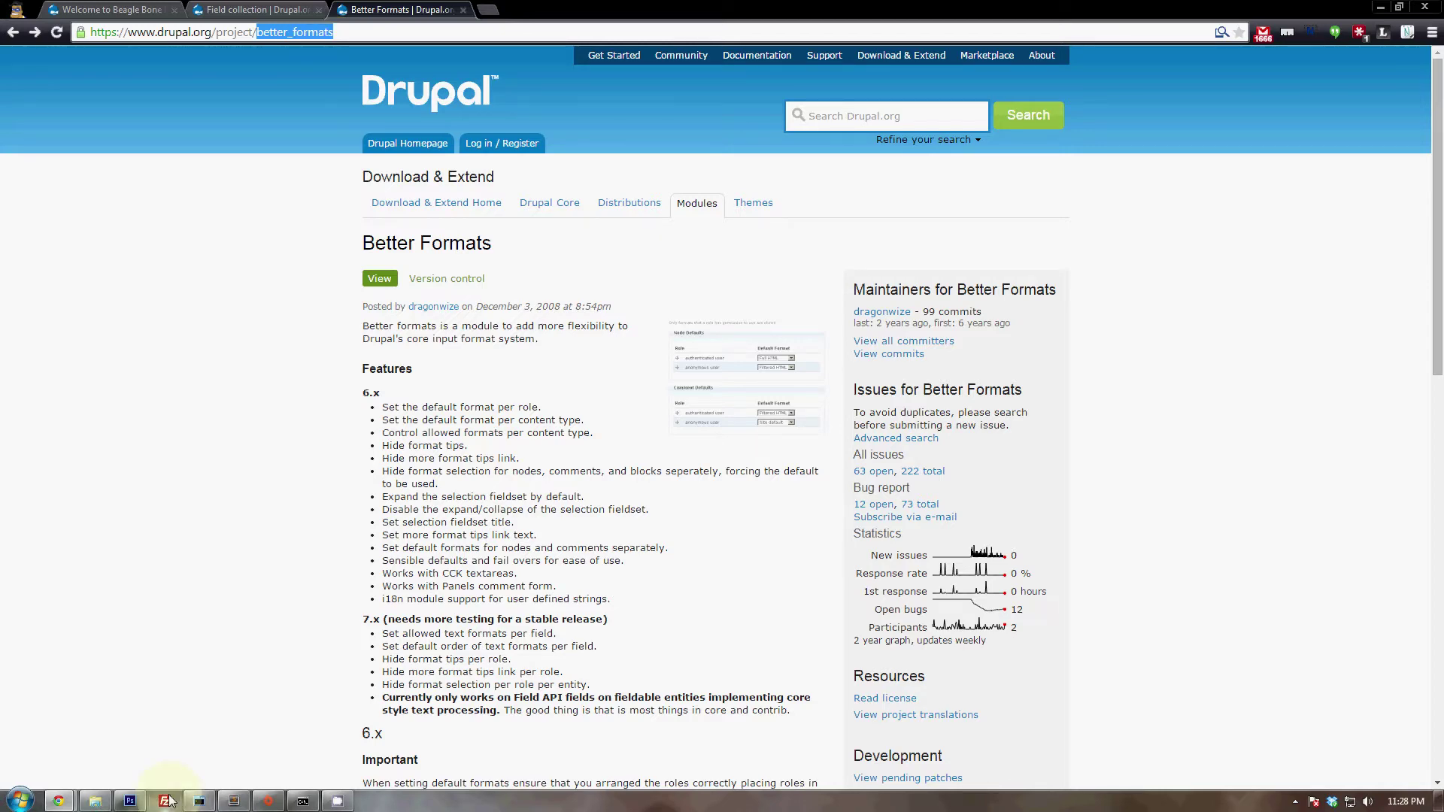
{"action": "left_click", "coordinate": [199, 801]}
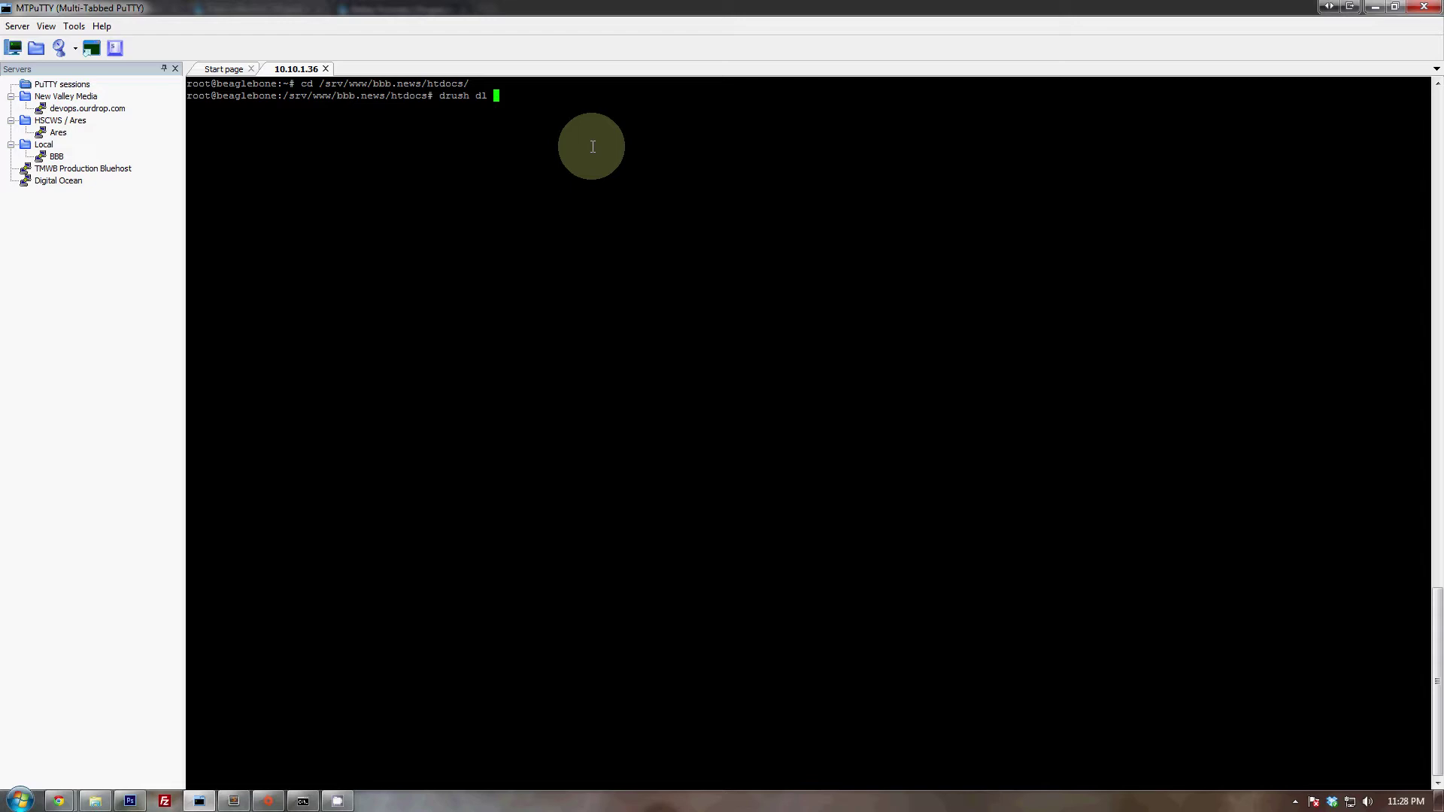
Step: Change the unexecuted command line to drush en better_formats field_collection -y && drush cc all
{"action": "key", "text": "BackSpace"}
{"action": "key", "text": "BackSpace"}
{"action": "key", "text": "BackSpace"}
{"action": "type", "text": "en better_formats field_cl"}
{"action": "type", "text": "ll"}
{"action": "key", "text": "Tab"}
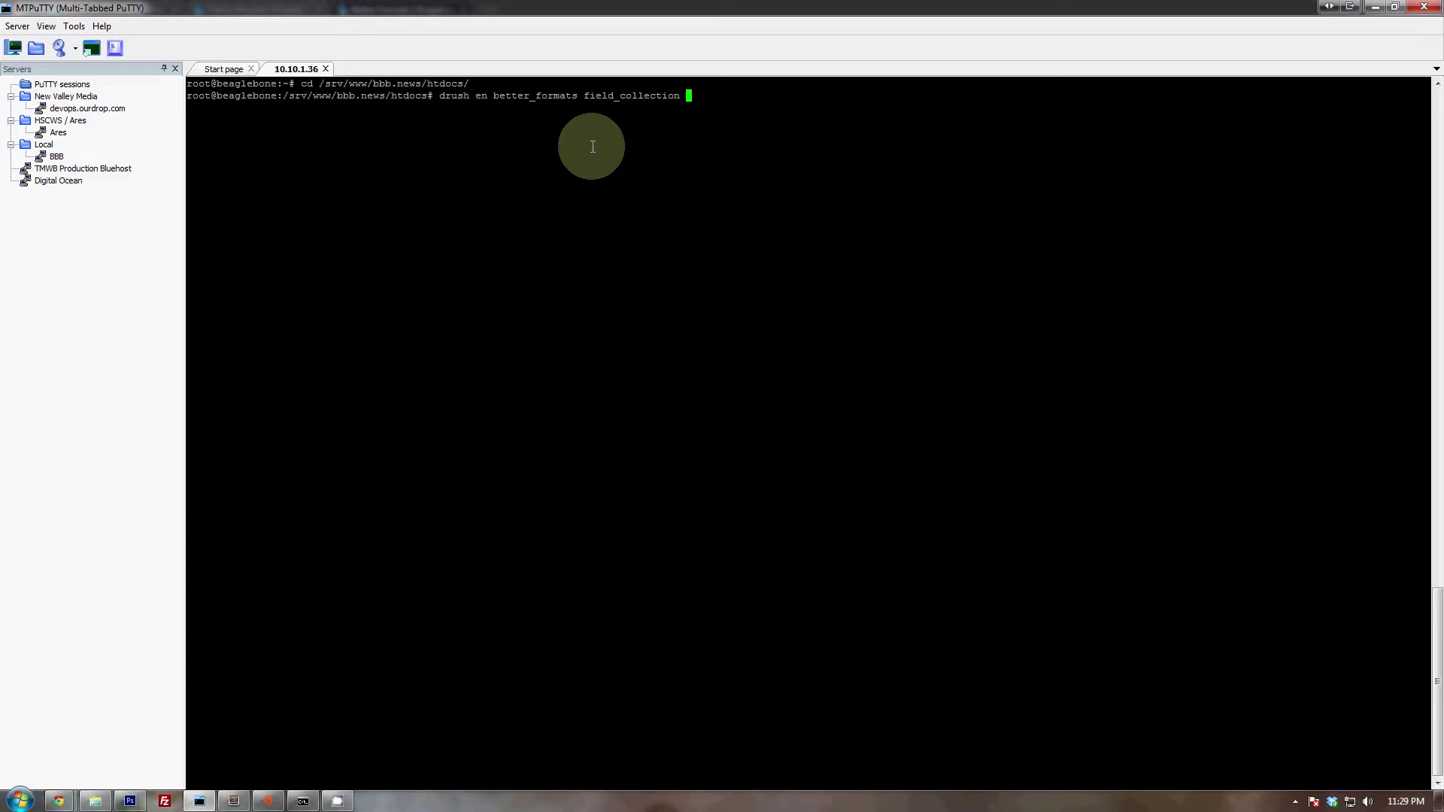
{"action": "type", "text": "-y && drush cc all"}
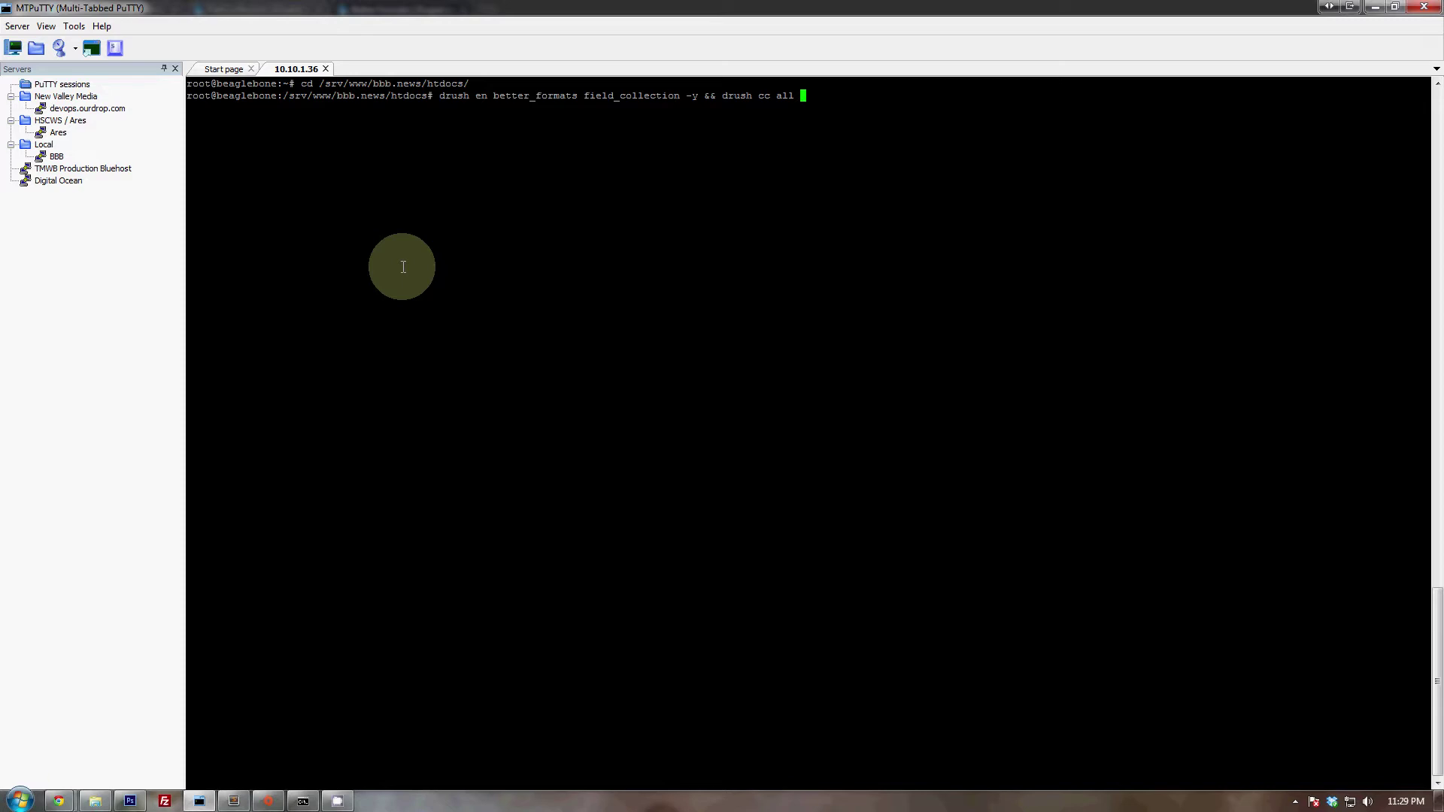
Step: Switch to the Drupal site in Chrome and examine the LED and relay controls on the Automation Demo page
{"action": "left_click", "coordinate": [58, 801]}
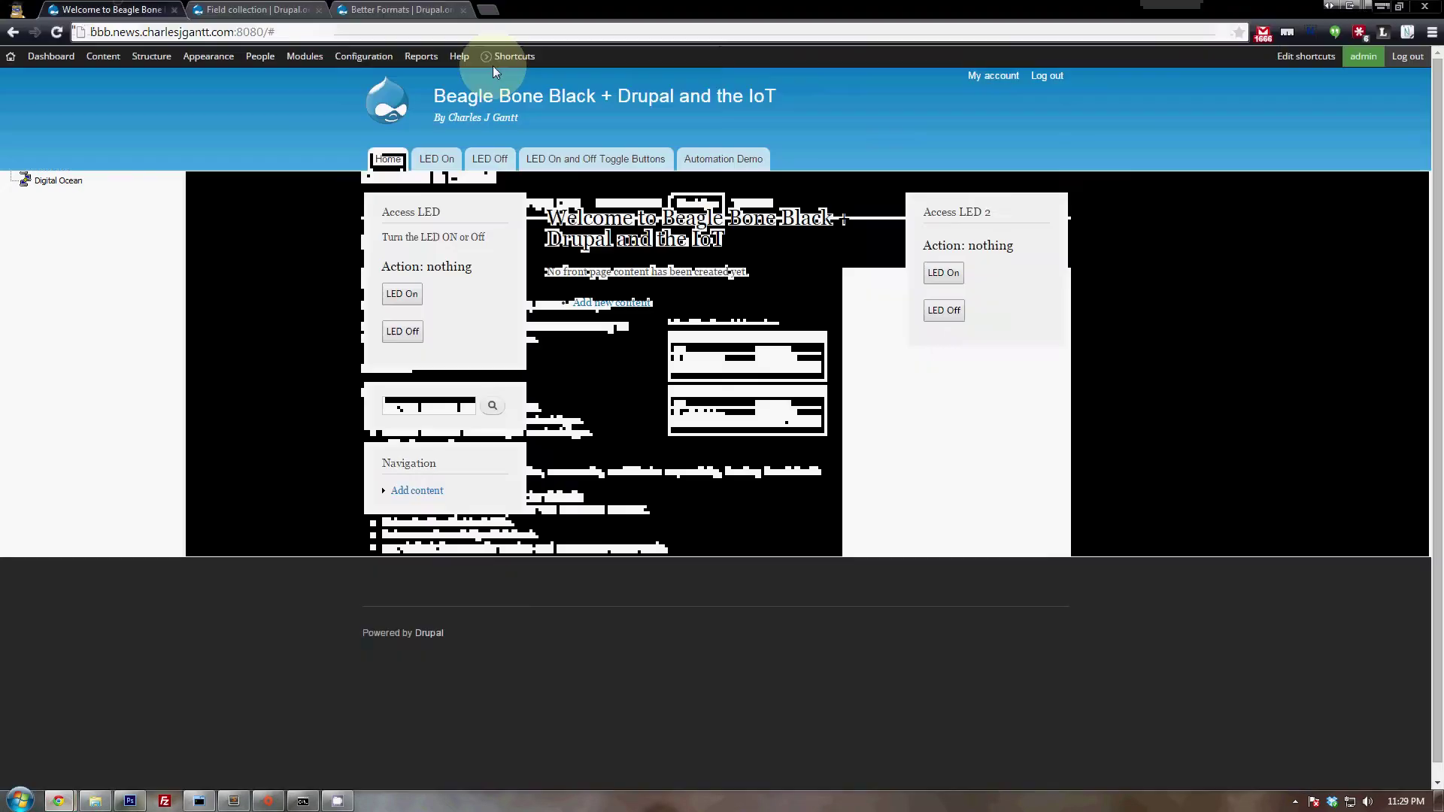
{"action": "left_click", "coordinate": [256, 728]}
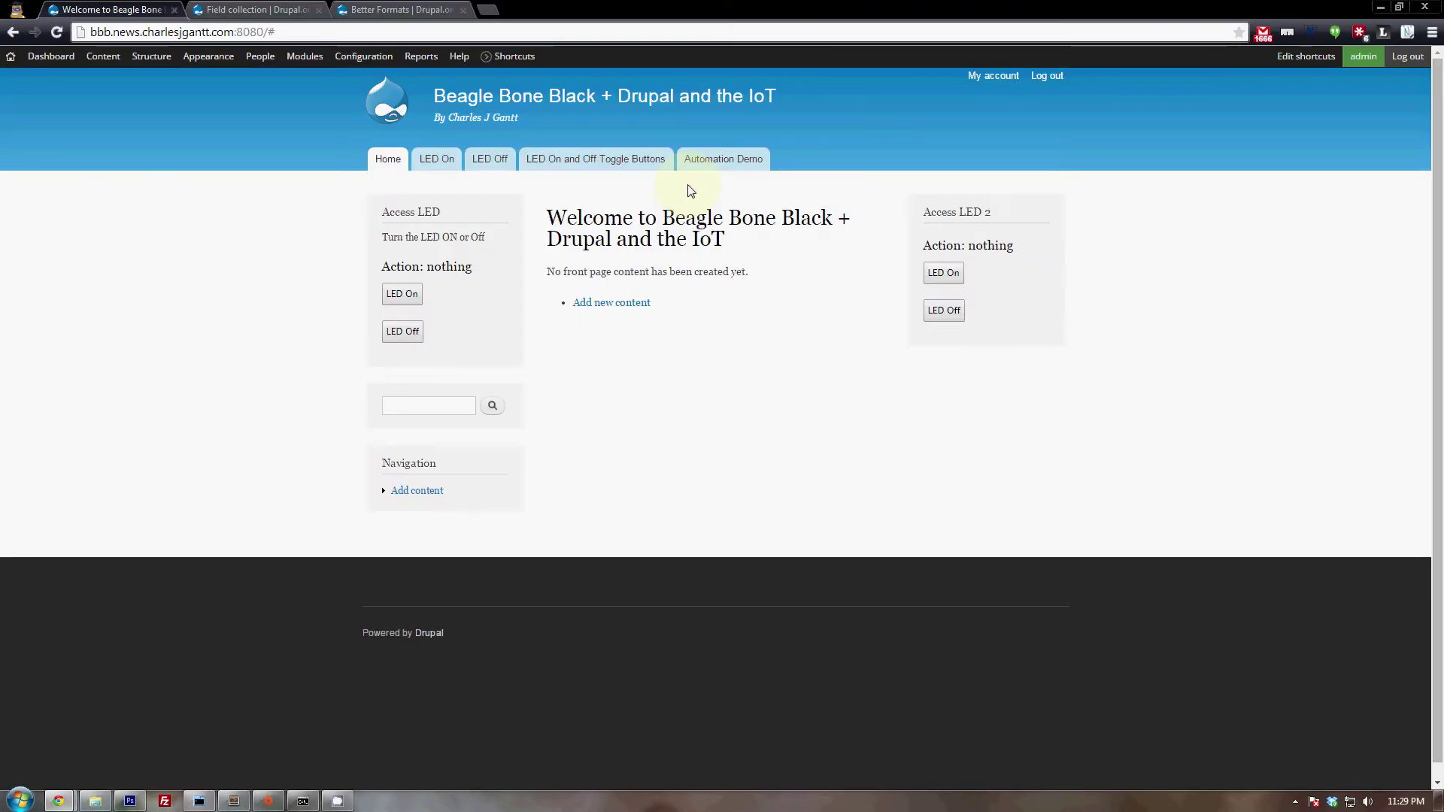
{"action": "left_click", "coordinate": [702, 168]}
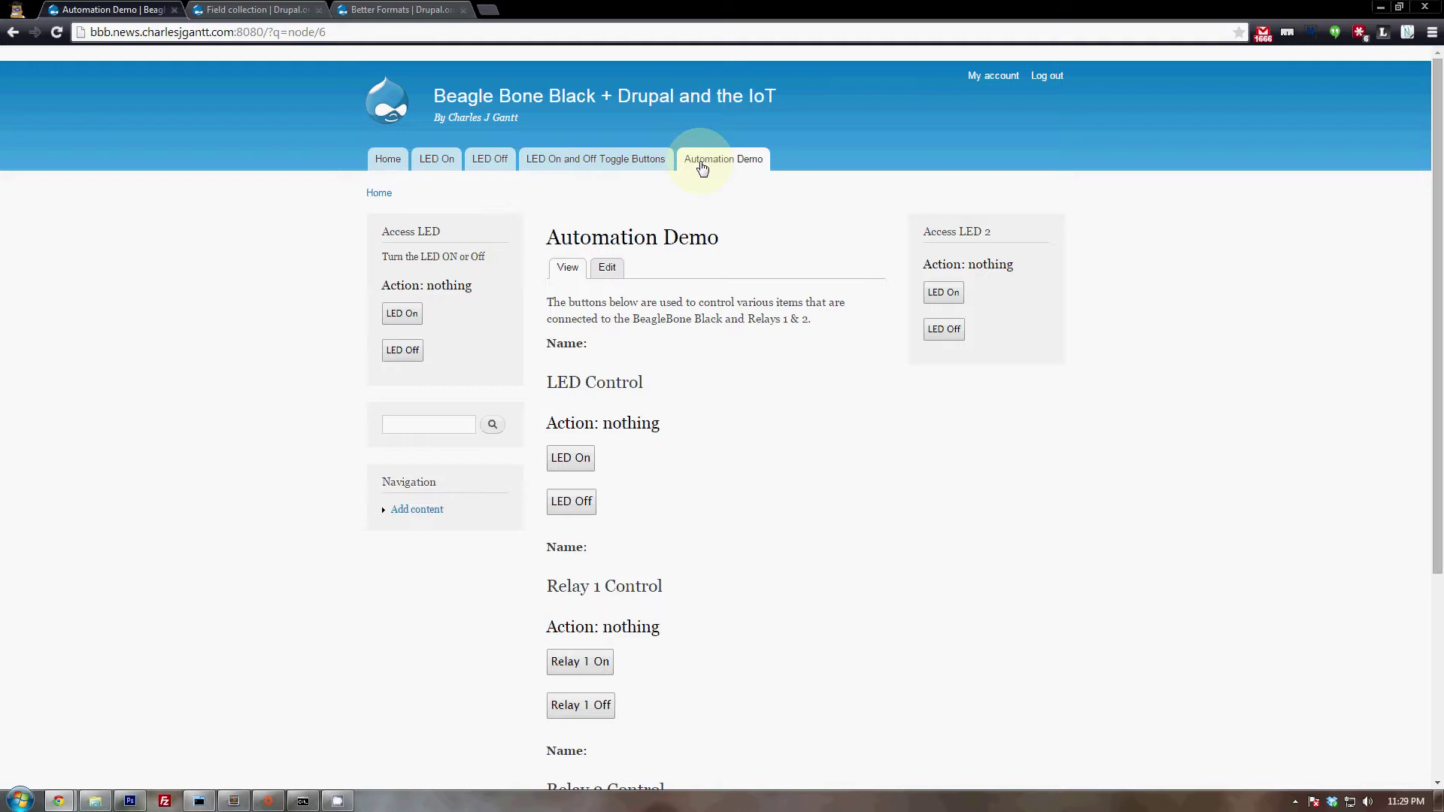
{"action": "scroll", "coordinate": [706, 184], "scroll_direction": "down", "scroll_amount": 4}
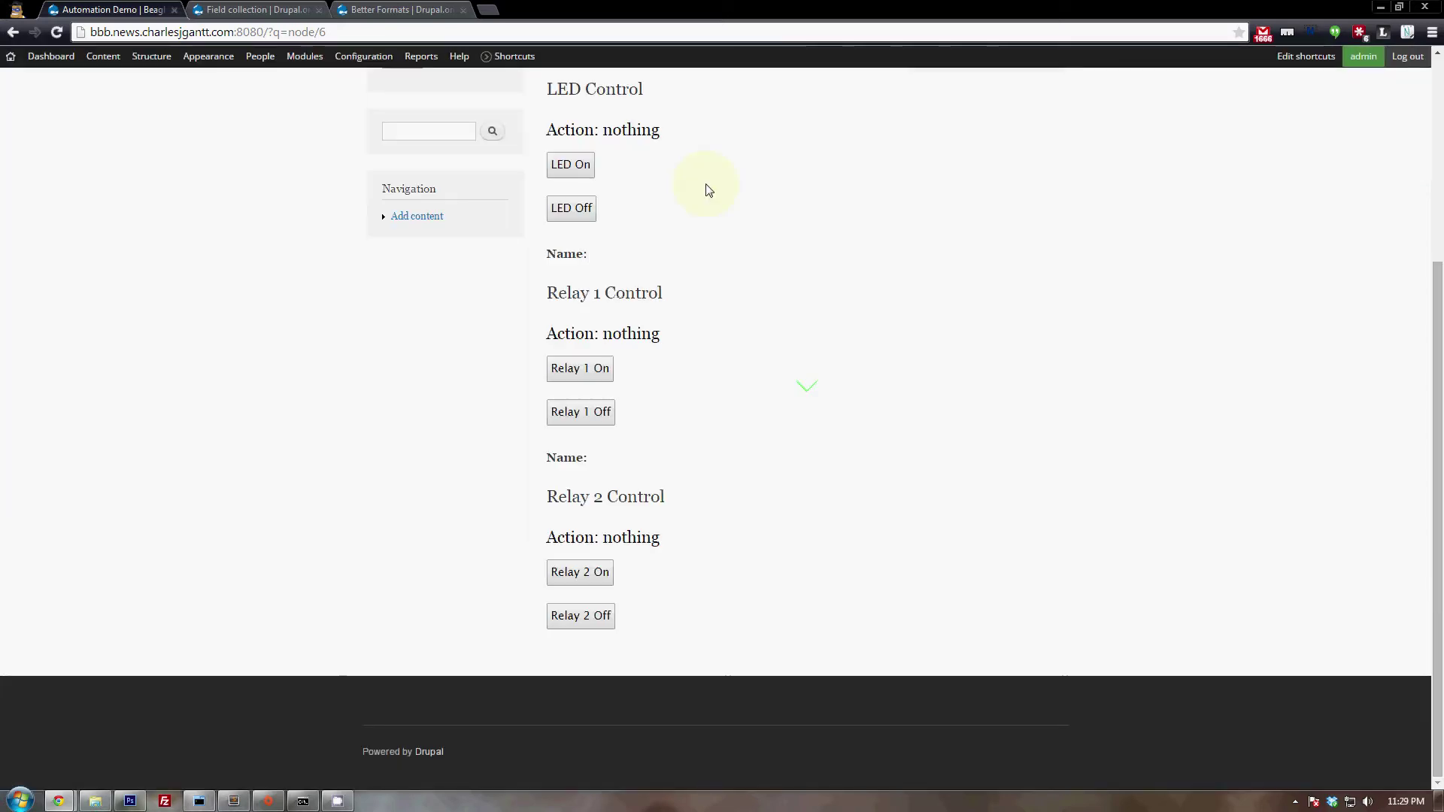
{"action": "scroll", "coordinate": [709, 190], "scroll_direction": "up", "scroll_amount": 4}
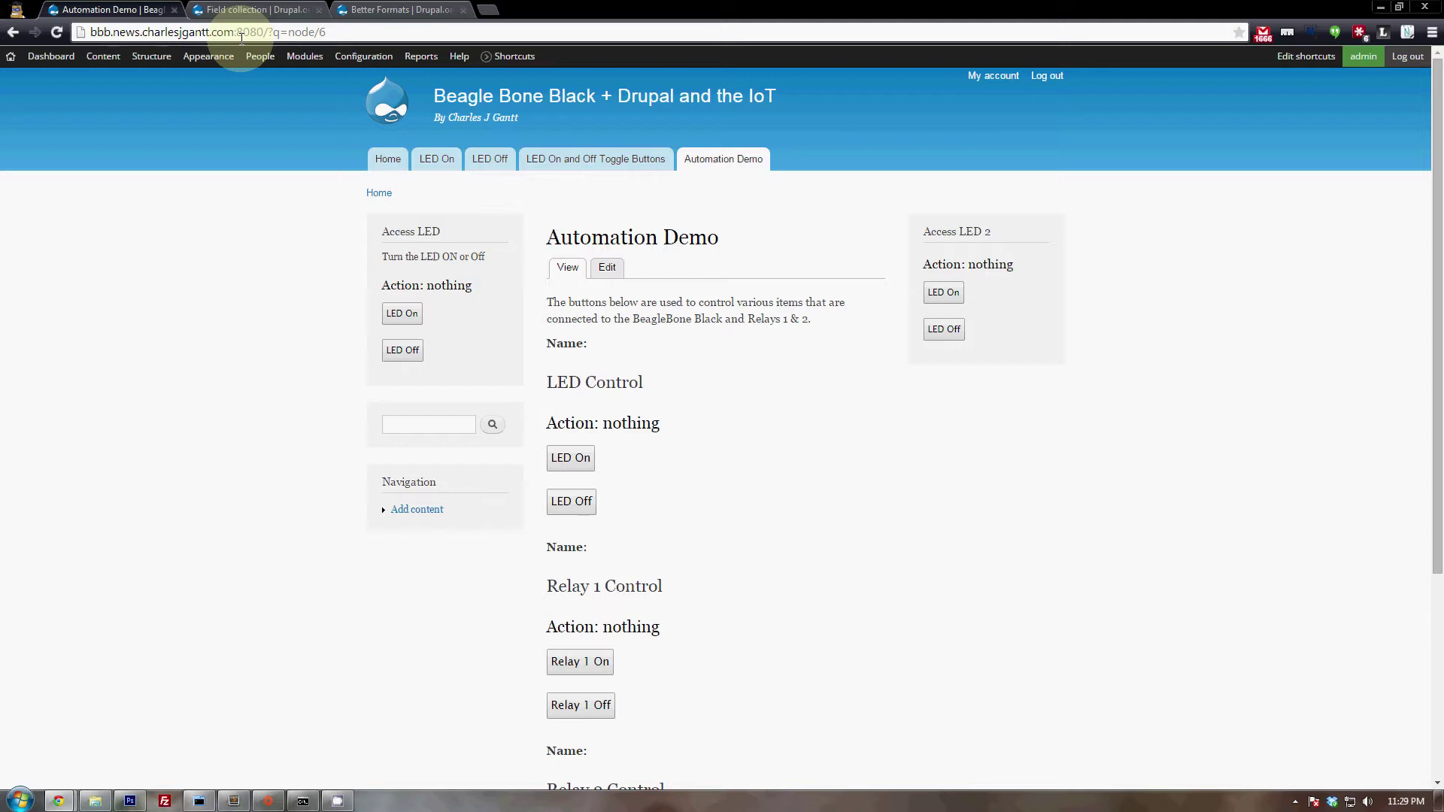
Step: Open the field management page of the Basic page content type
{"action": "mouse_move", "coordinate": [153, 67]}
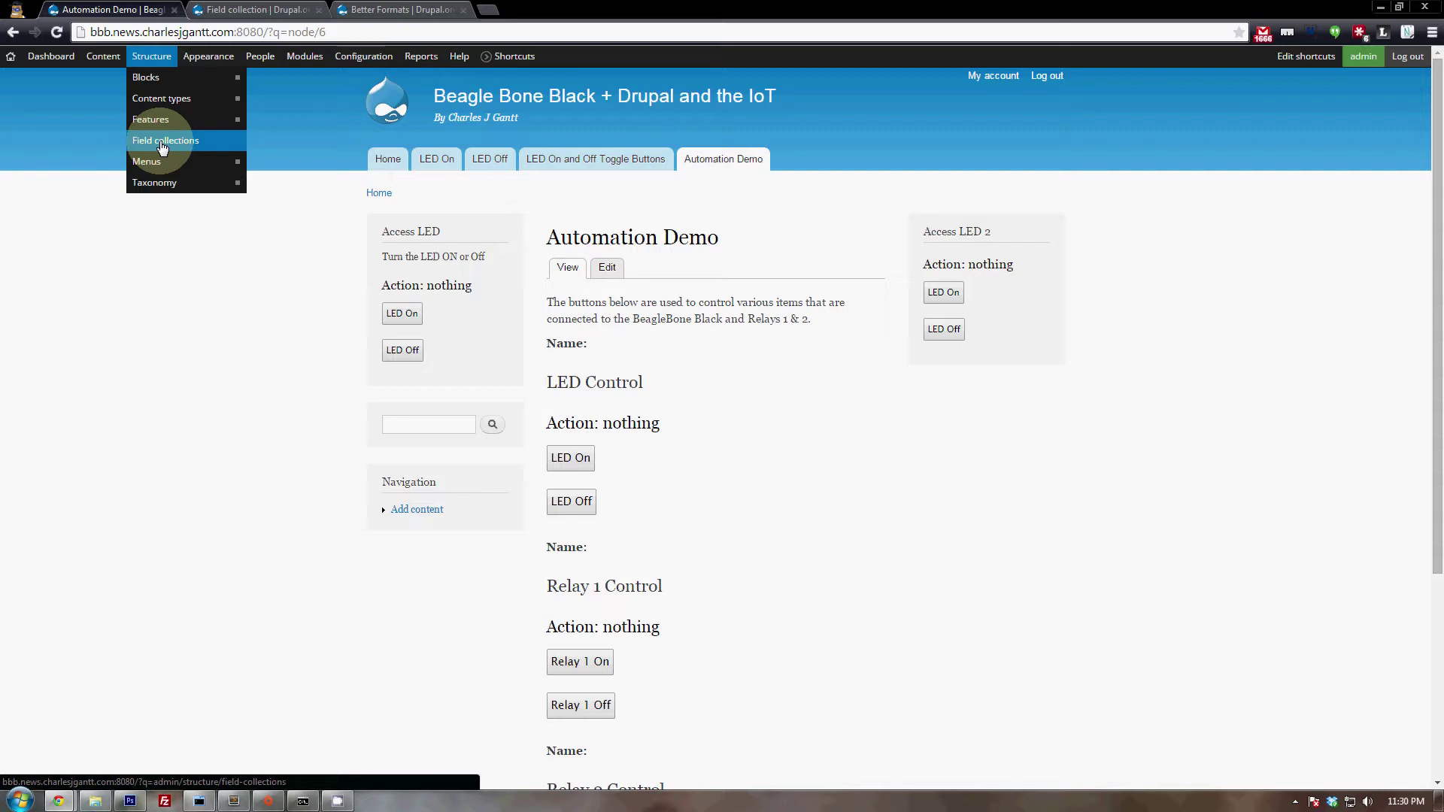
{"action": "mouse_move", "coordinate": [167, 103]}
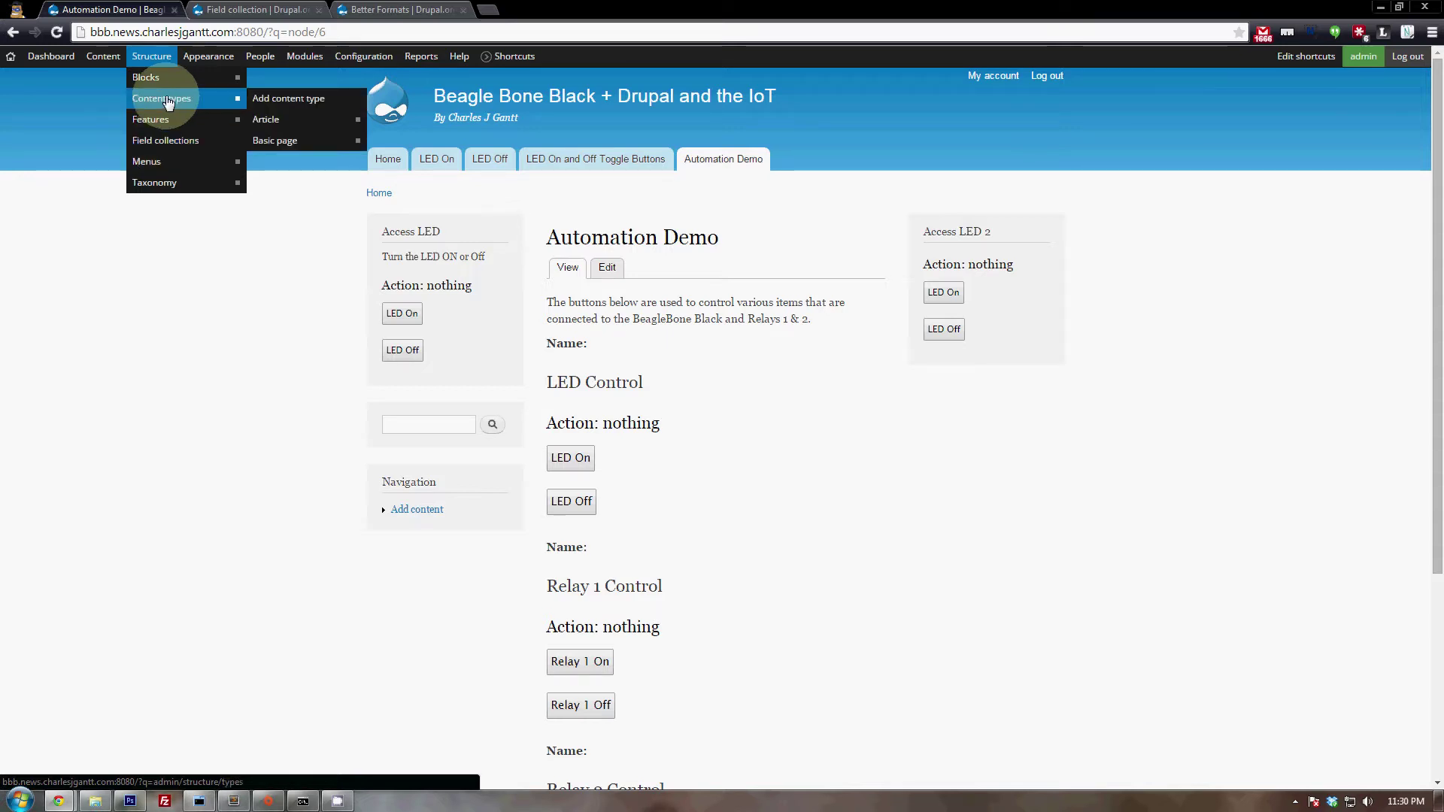
{"action": "mouse_move", "coordinate": [300, 147]}
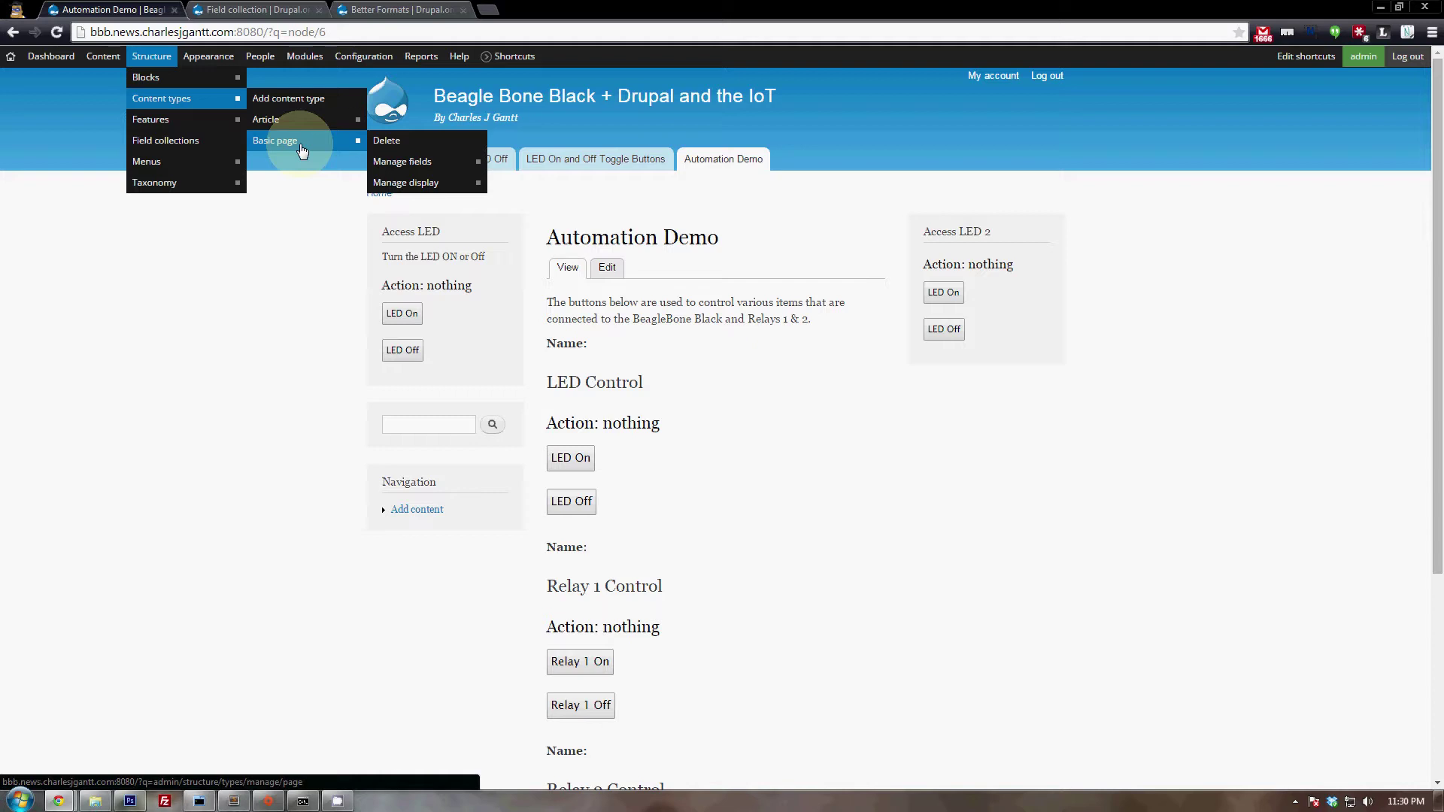
{"action": "mouse_move", "coordinate": [387, 169]}
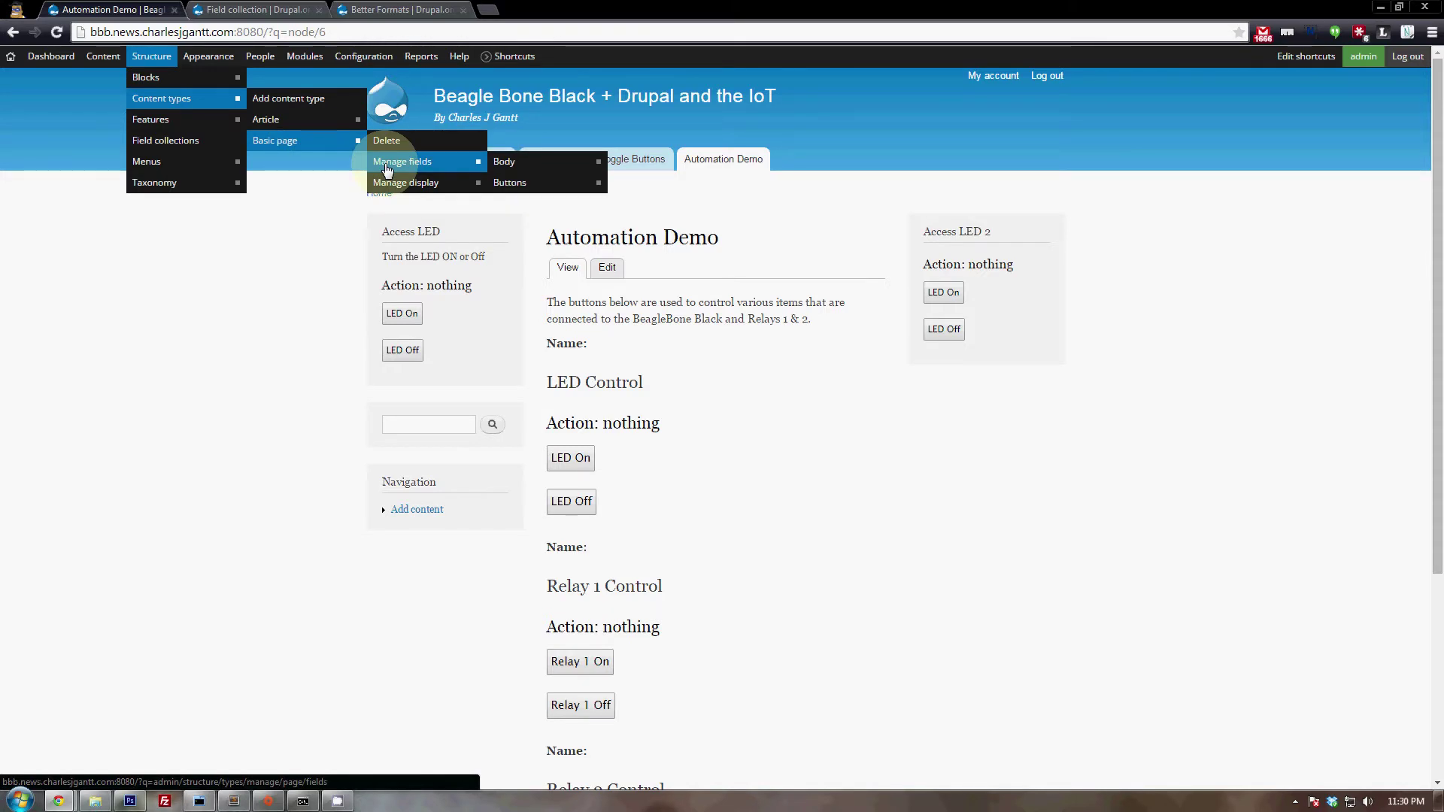
{"action": "left_click", "coordinate": [387, 167]}
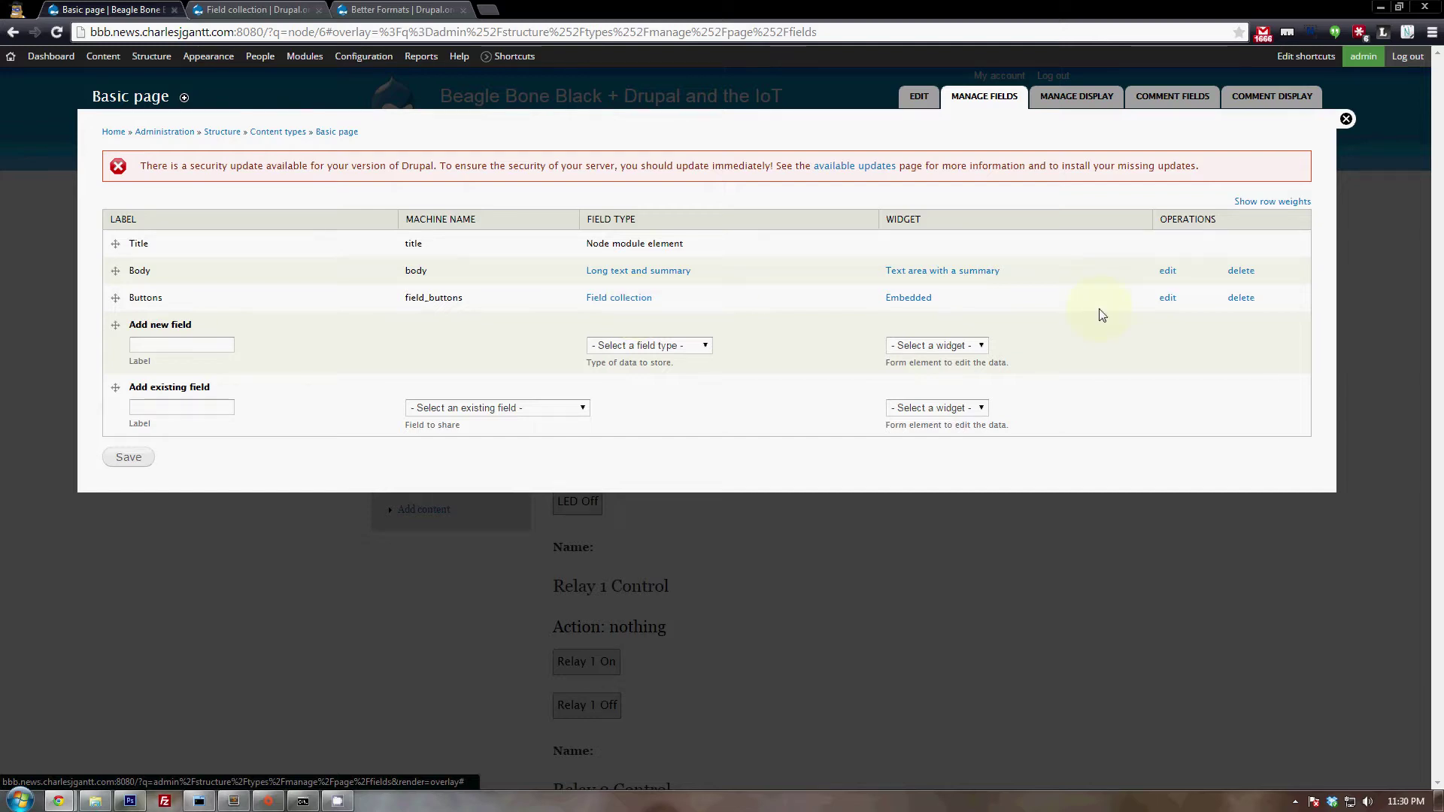
Step: Add a new field labelled Buttons 2 with machine name field_buttons_2, type Field collection and the Embedded widget, and save it
{"action": "left_click", "coordinate": [232, 346]}
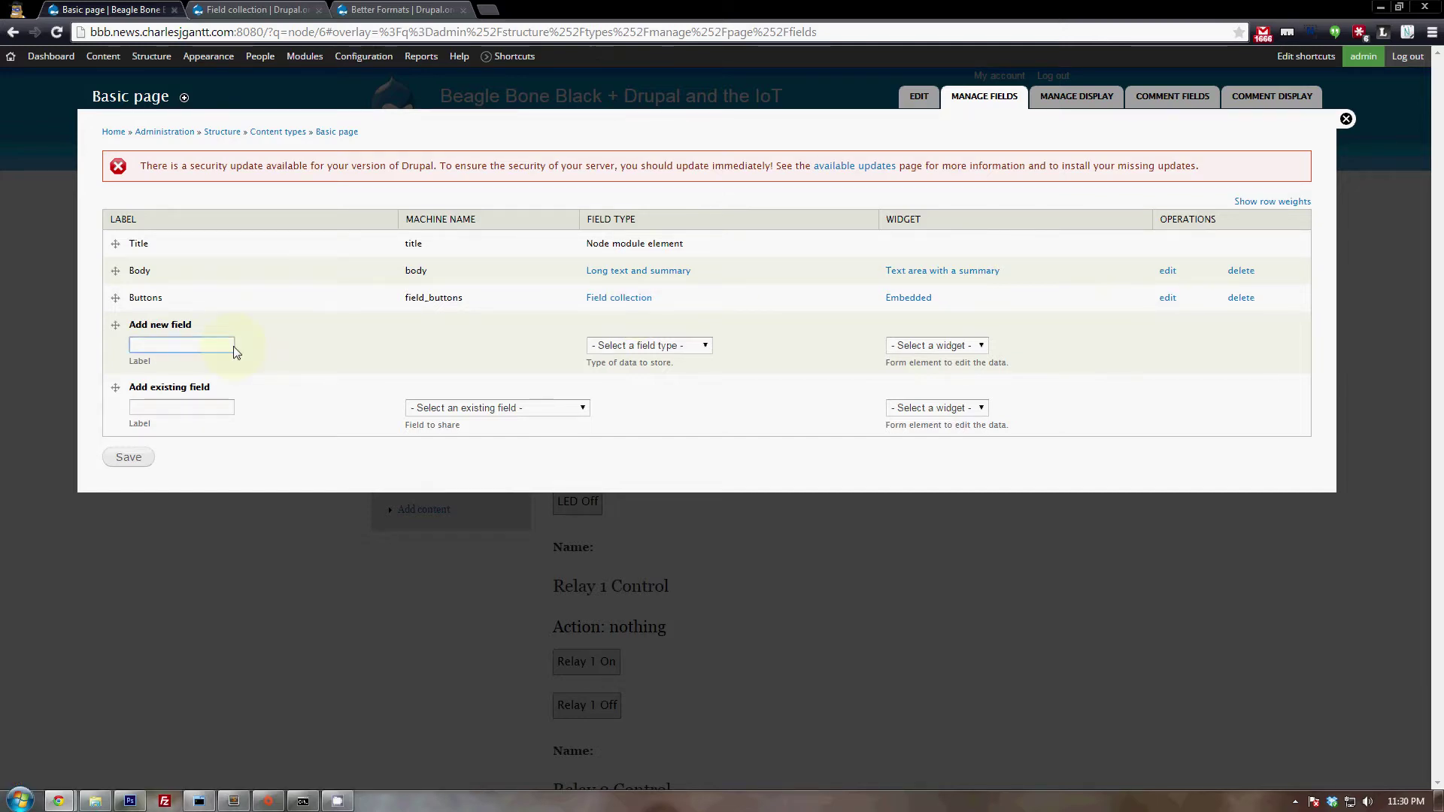
{"action": "type", "text": "Button"}
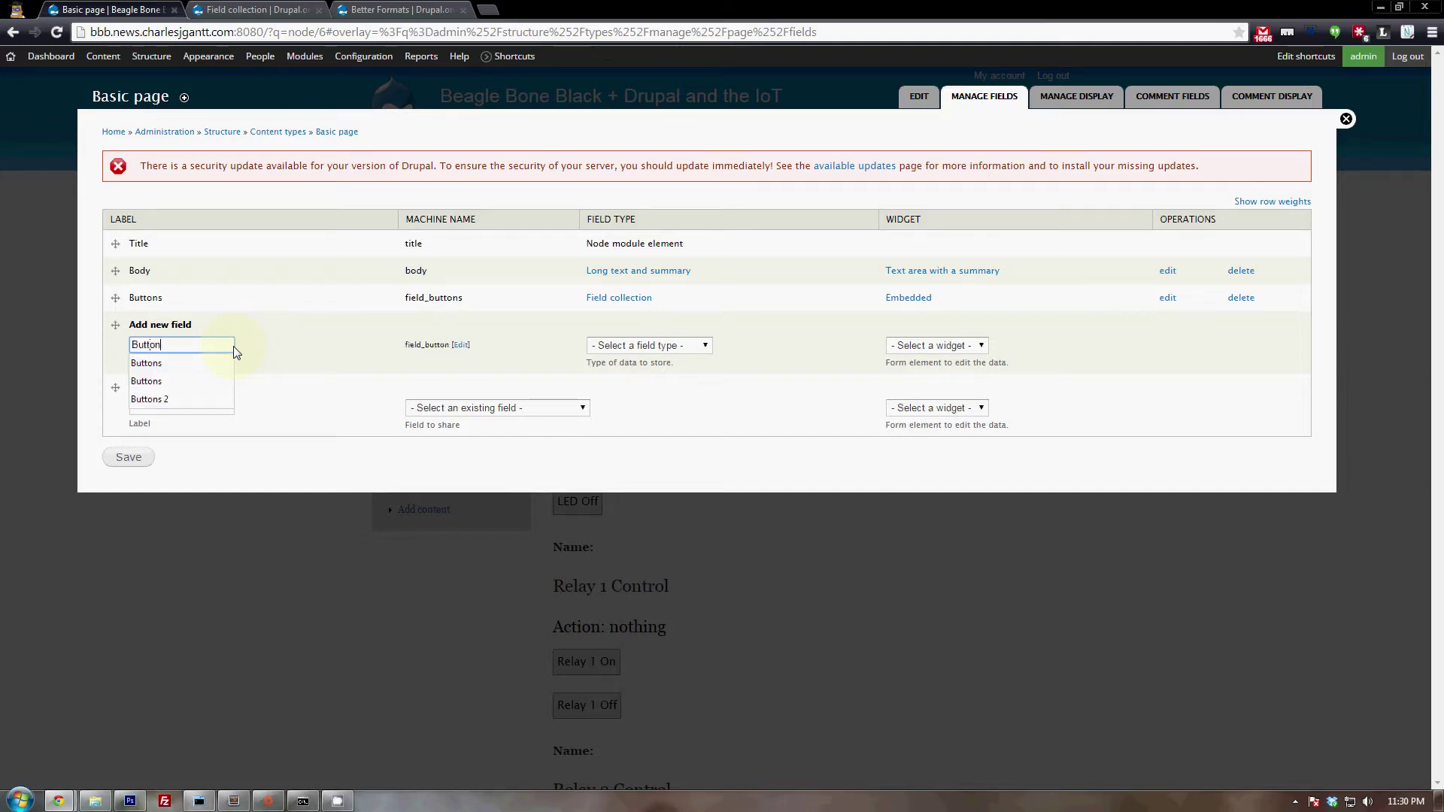
{"action": "type", "text": "s "}
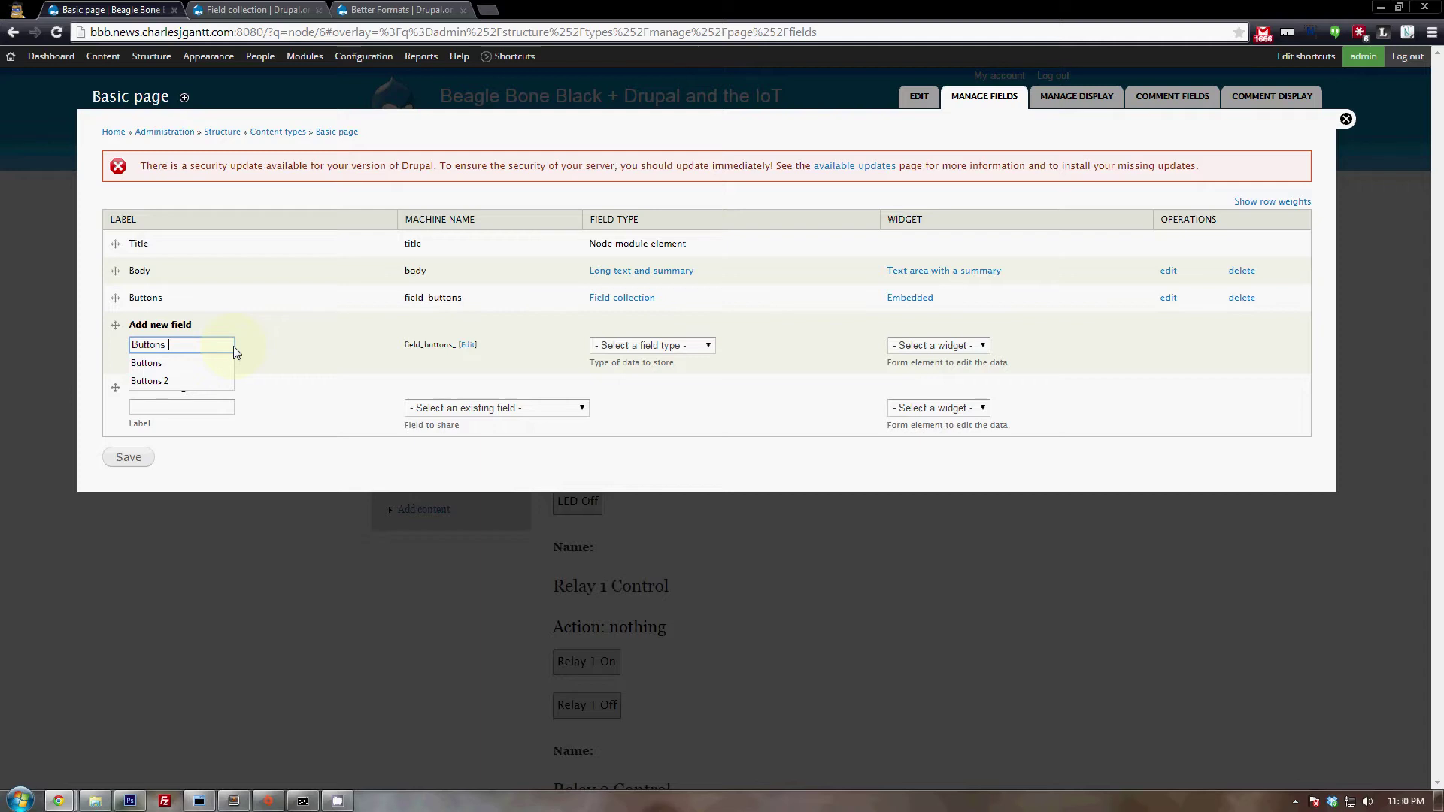
{"action": "type", "text": "2"}
{"action": "left_click", "coordinate": [467, 345]}
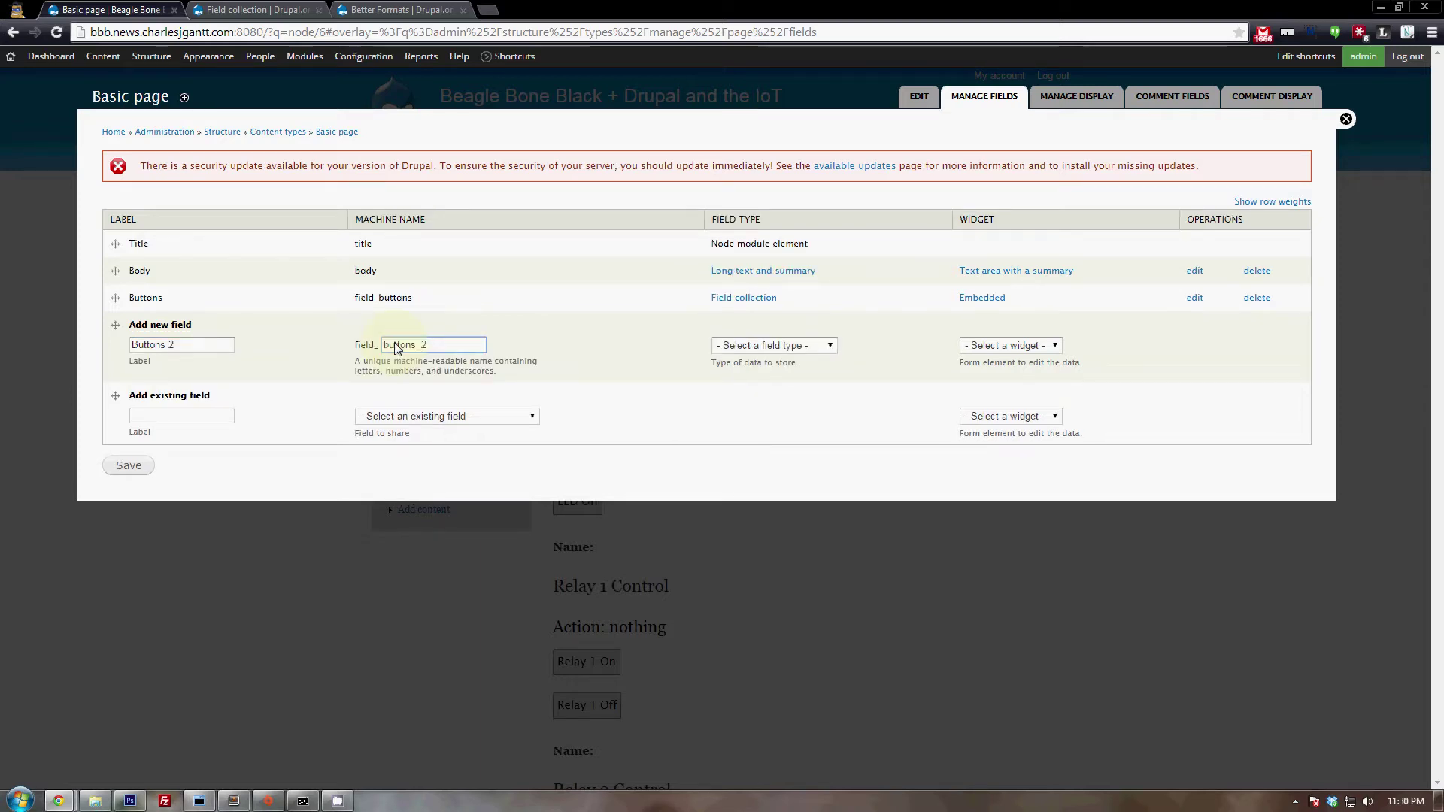
{"action": "left_click", "coordinate": [384, 344]}
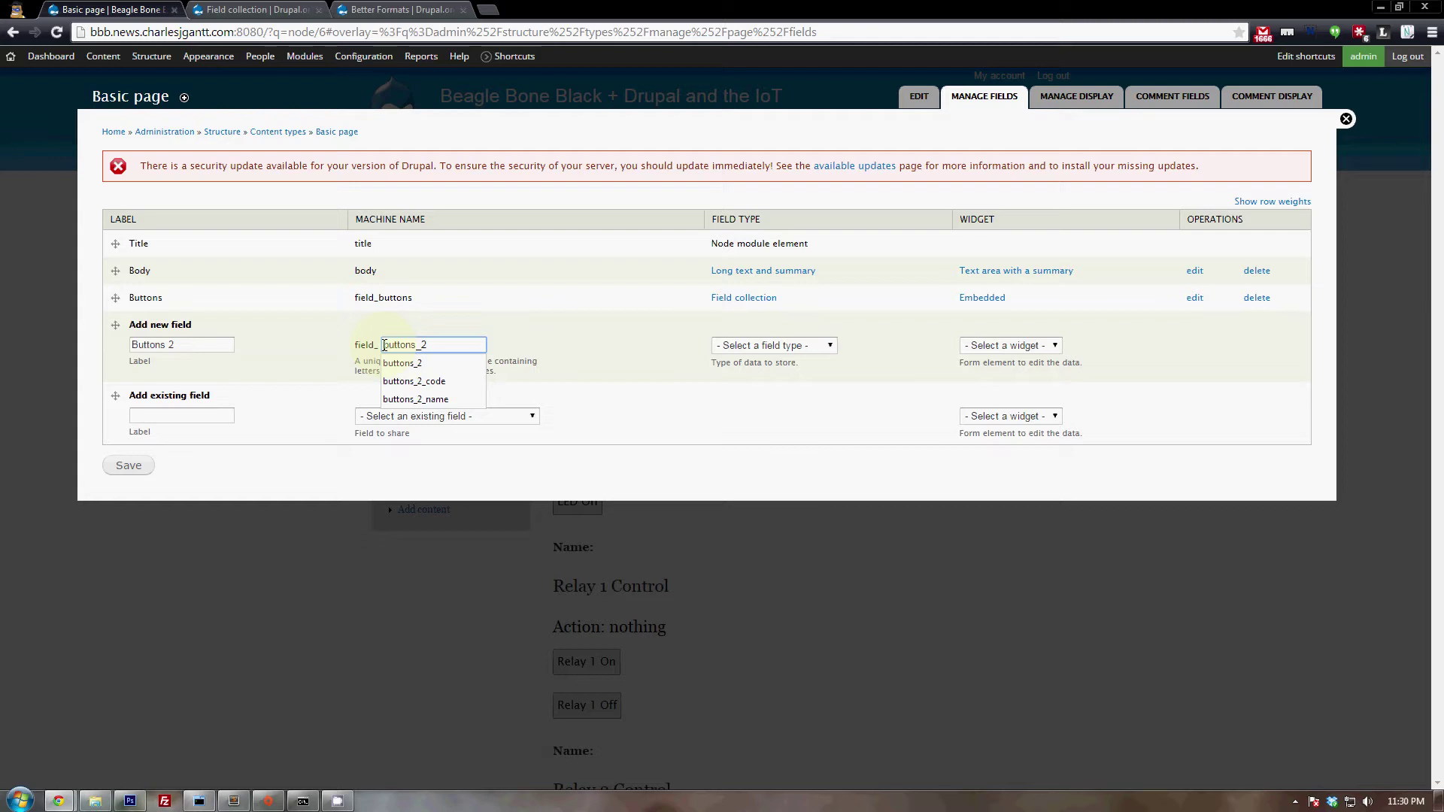
{"action": "left_click", "coordinate": [413, 344]}
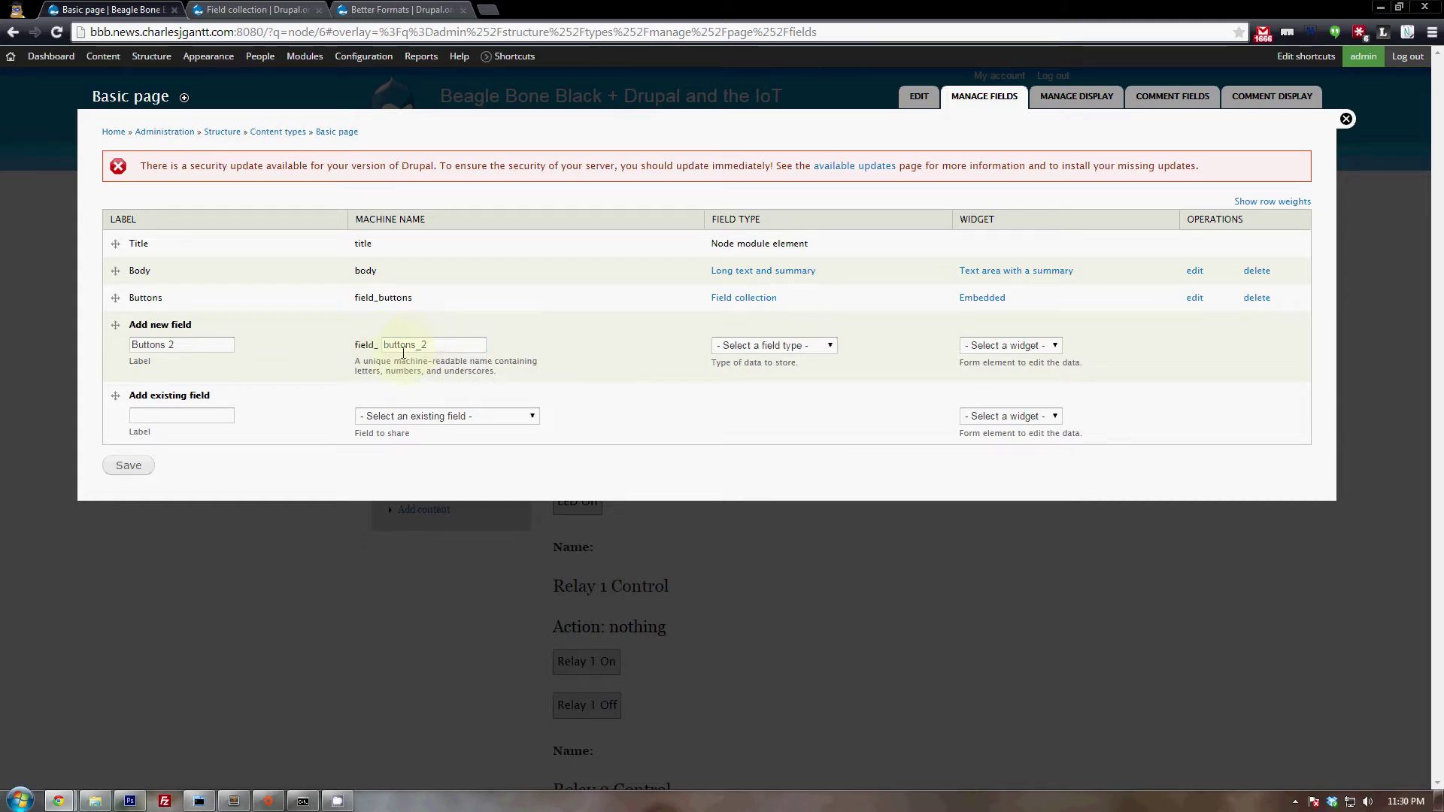
{"action": "key", "text": "Tab"}
{"action": "key", "text": "f"}
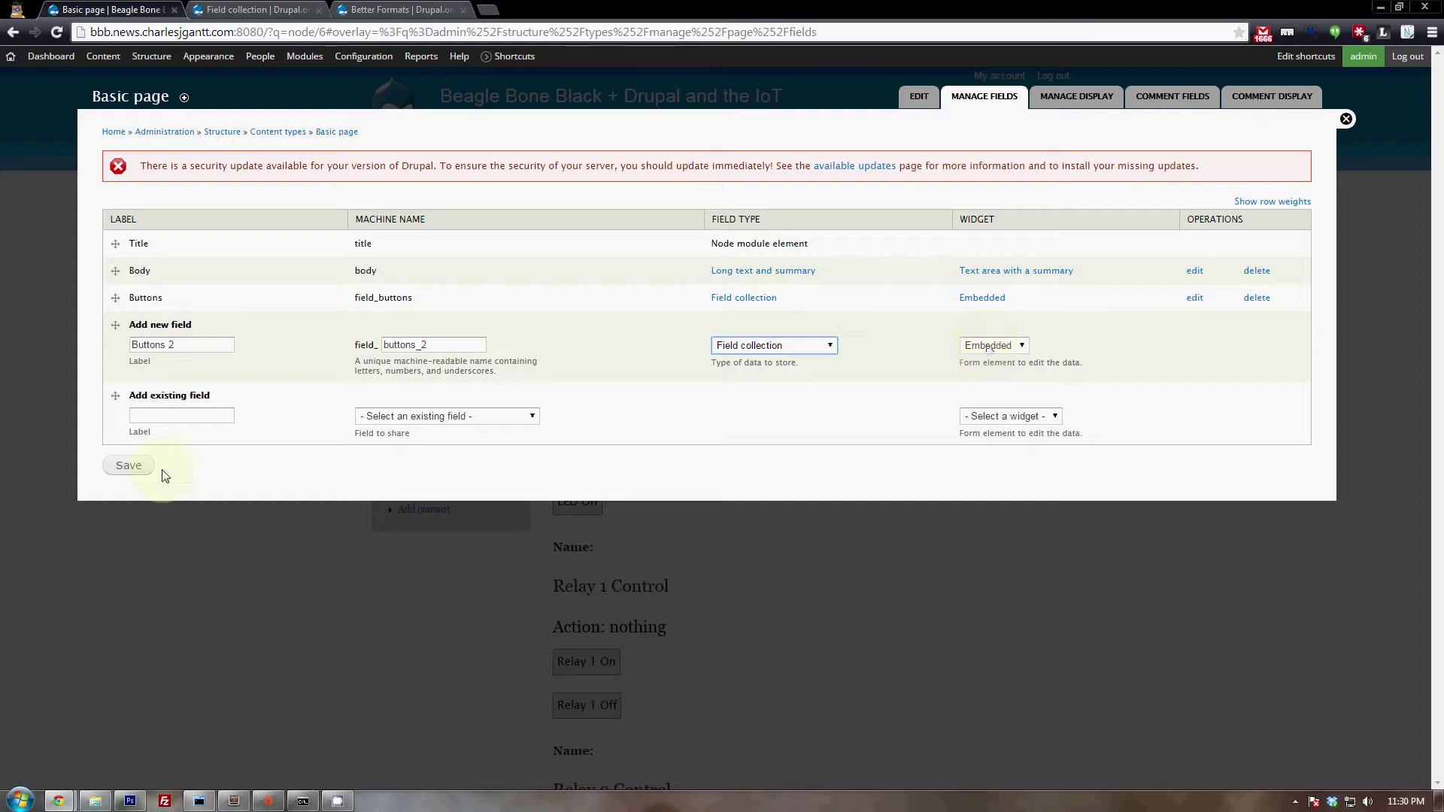
{"action": "left_click", "coordinate": [128, 465]}
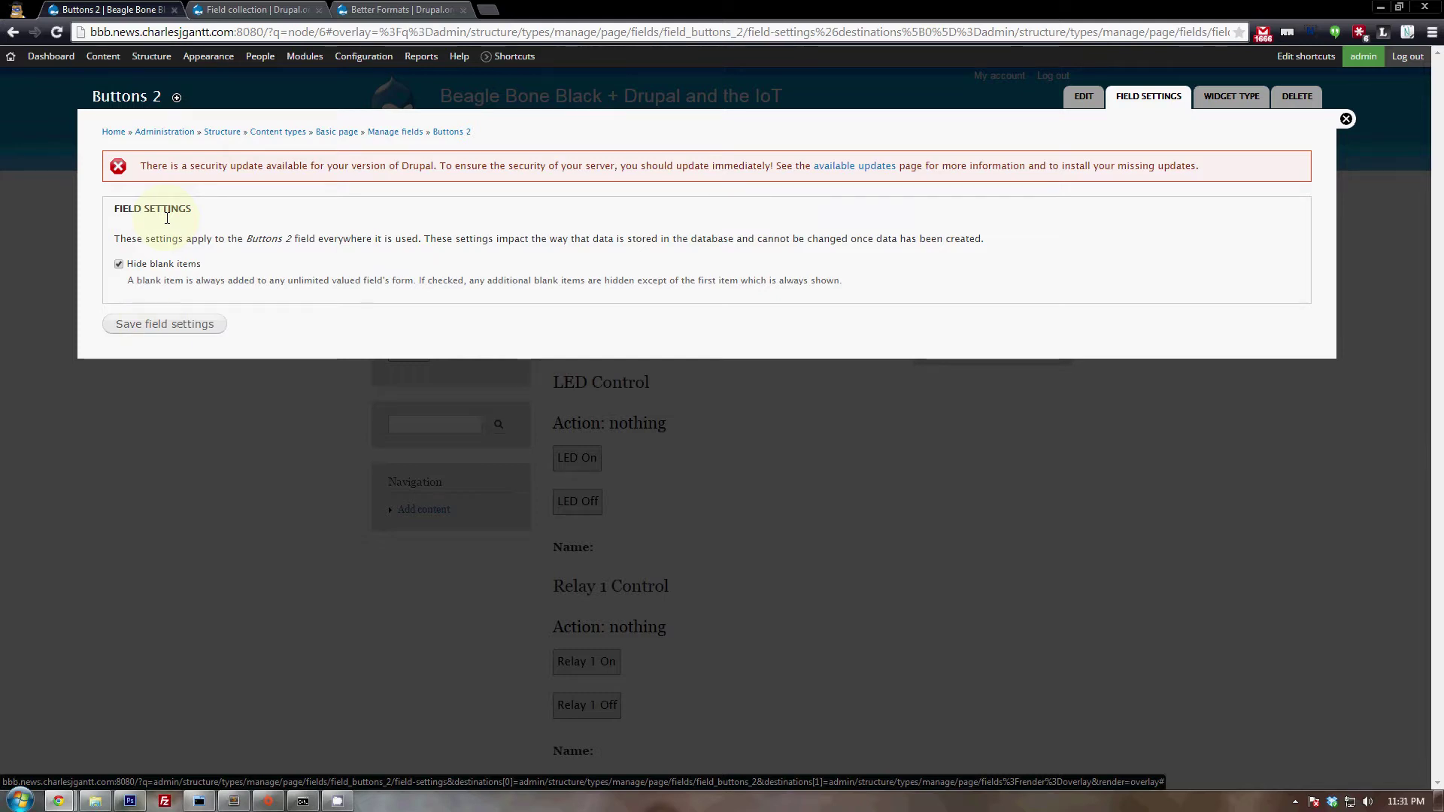
Step: Save the Buttons 2 field settings with blank items hidden, set its number of values to Unlimited, and save the configuration
{"action": "left_click", "coordinate": [155, 328]}
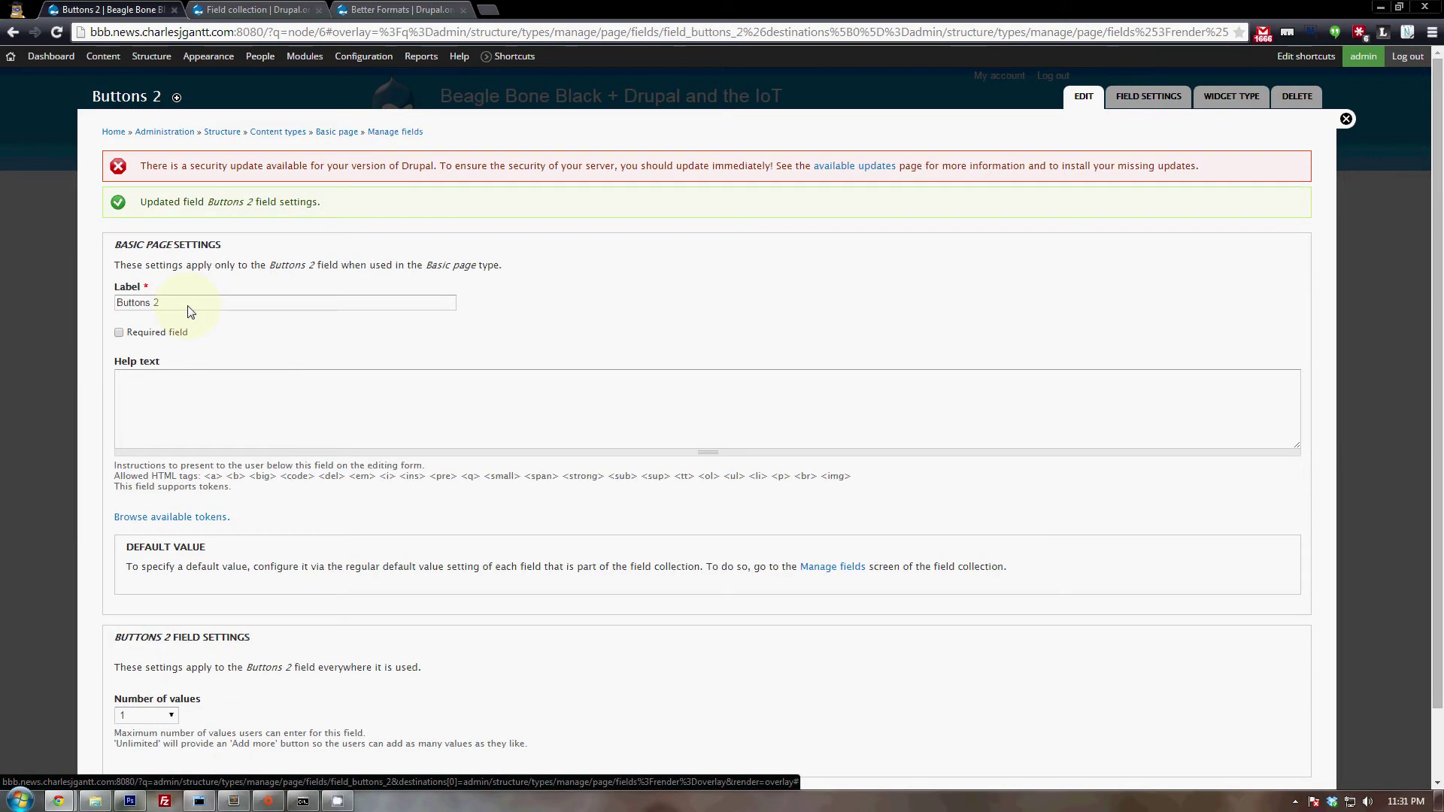
{"action": "scroll", "coordinate": [194, 190], "scroll_direction": "down", "scroll_amount": 1}
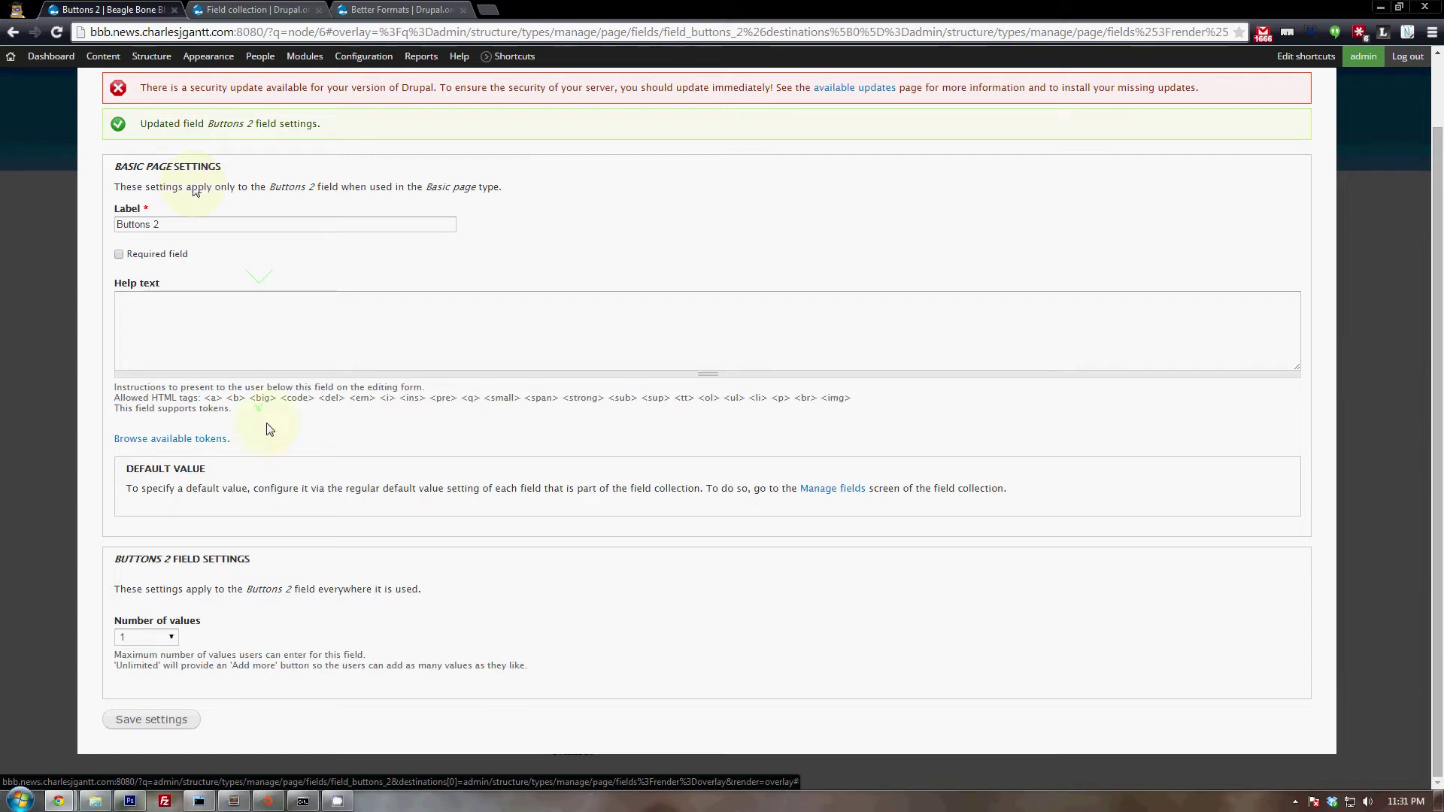
{"action": "left_click", "coordinate": [156, 639]}
{"action": "left_click", "coordinate": [150, 651]}
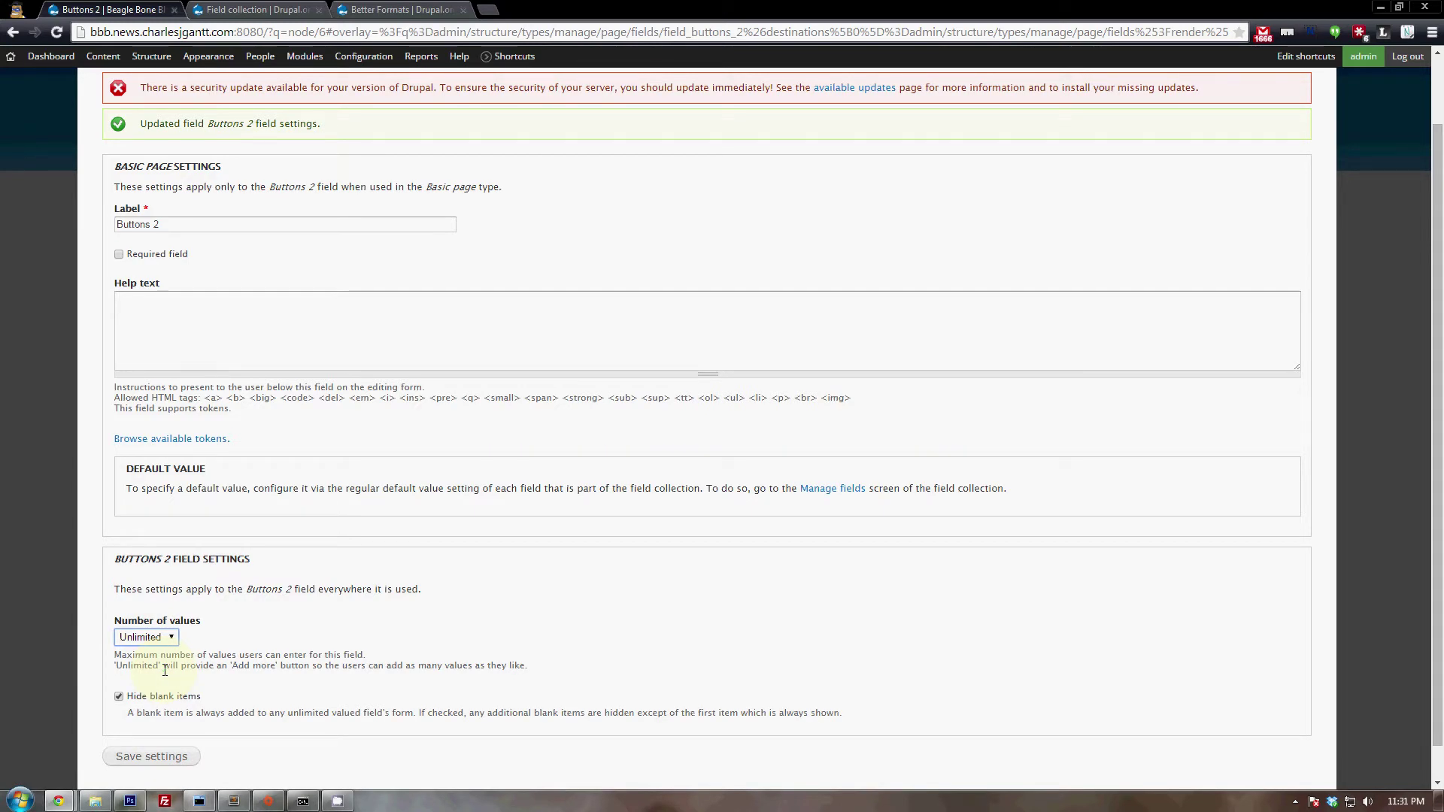
{"action": "key", "text": "Tab"}
{"action": "key", "text": "Tab"}
{"action": "key", "text": "Return"}
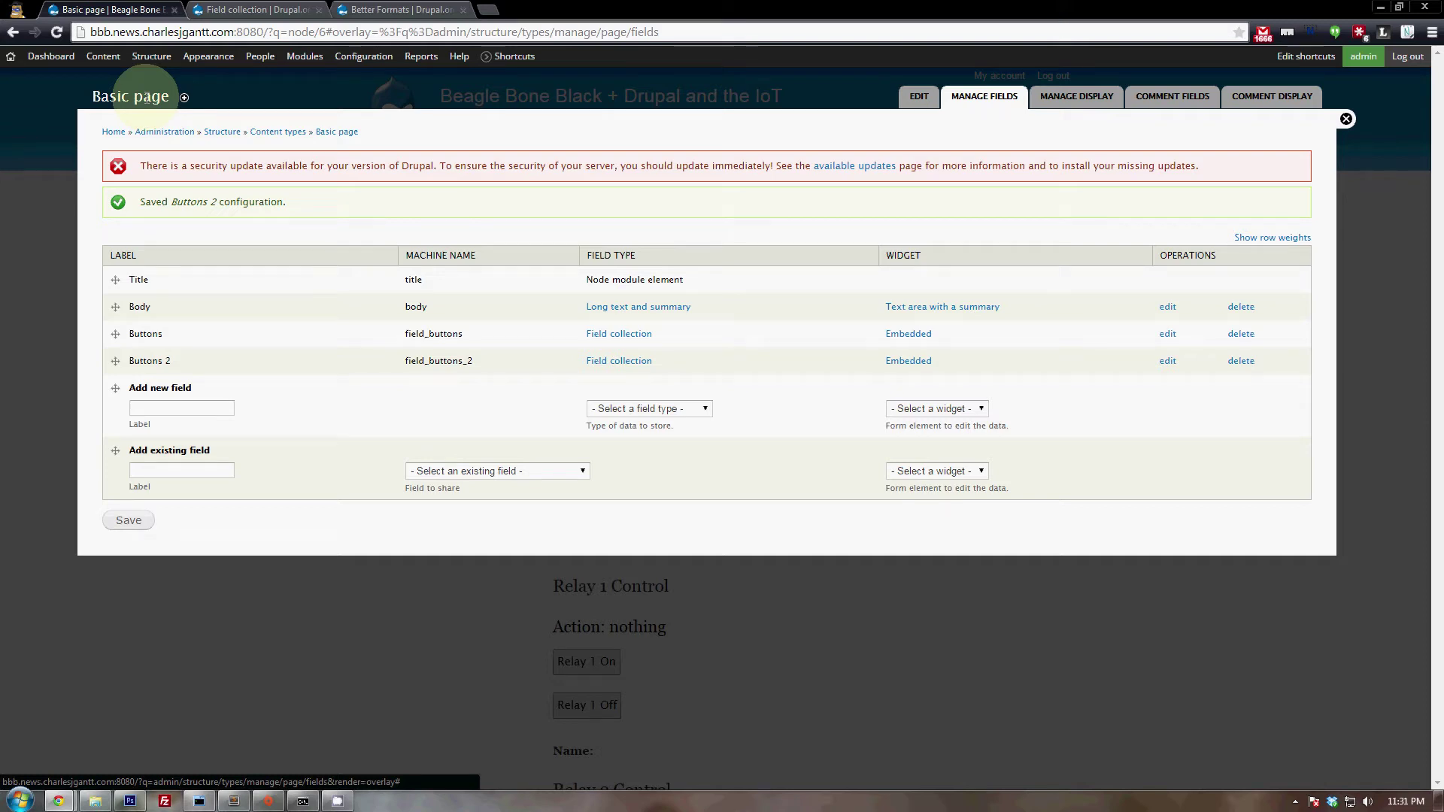
Step: Open the field management page of the field_buttons_2 field collection
{"action": "mouse_move", "coordinate": [155, 69]}
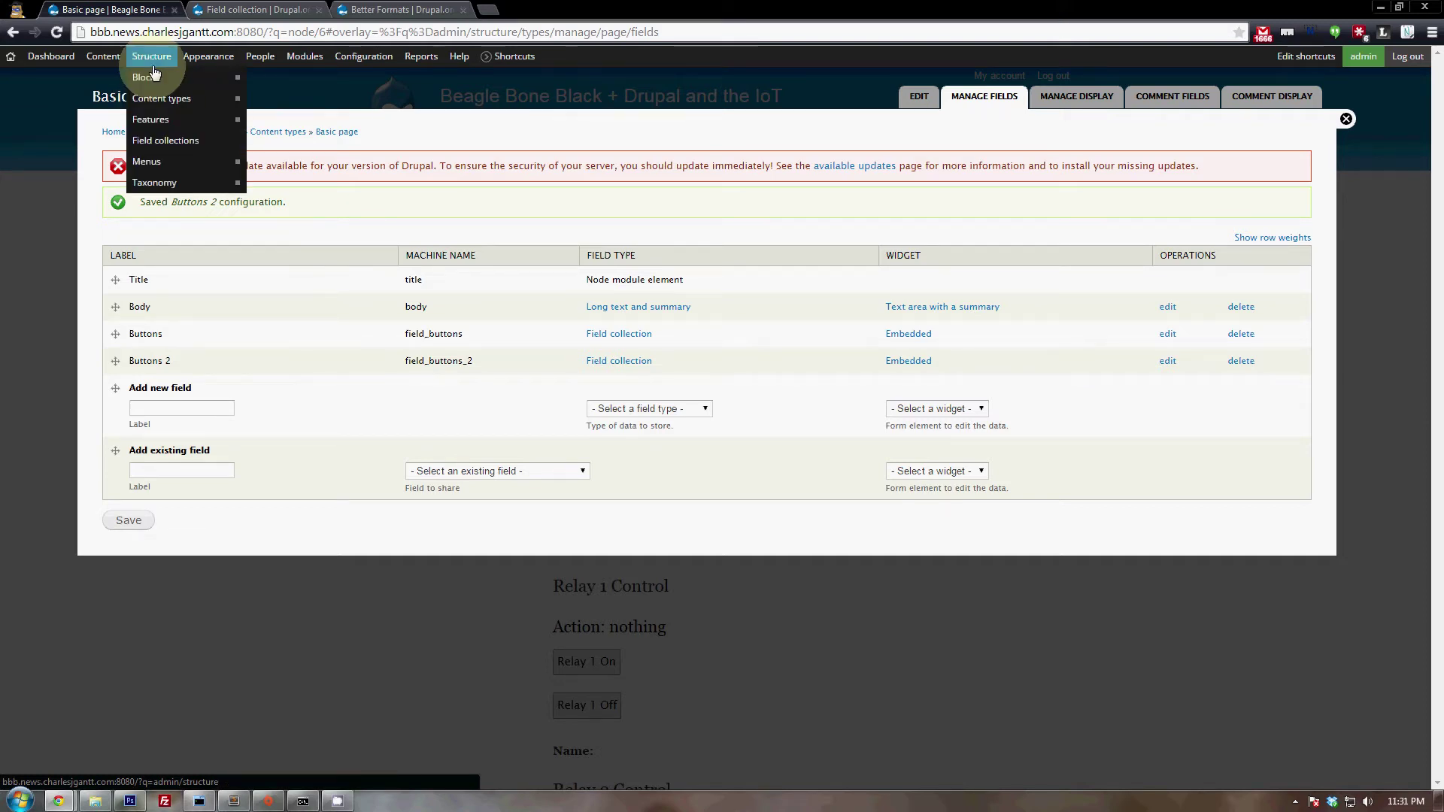
{"action": "left_click", "coordinate": [170, 142]}
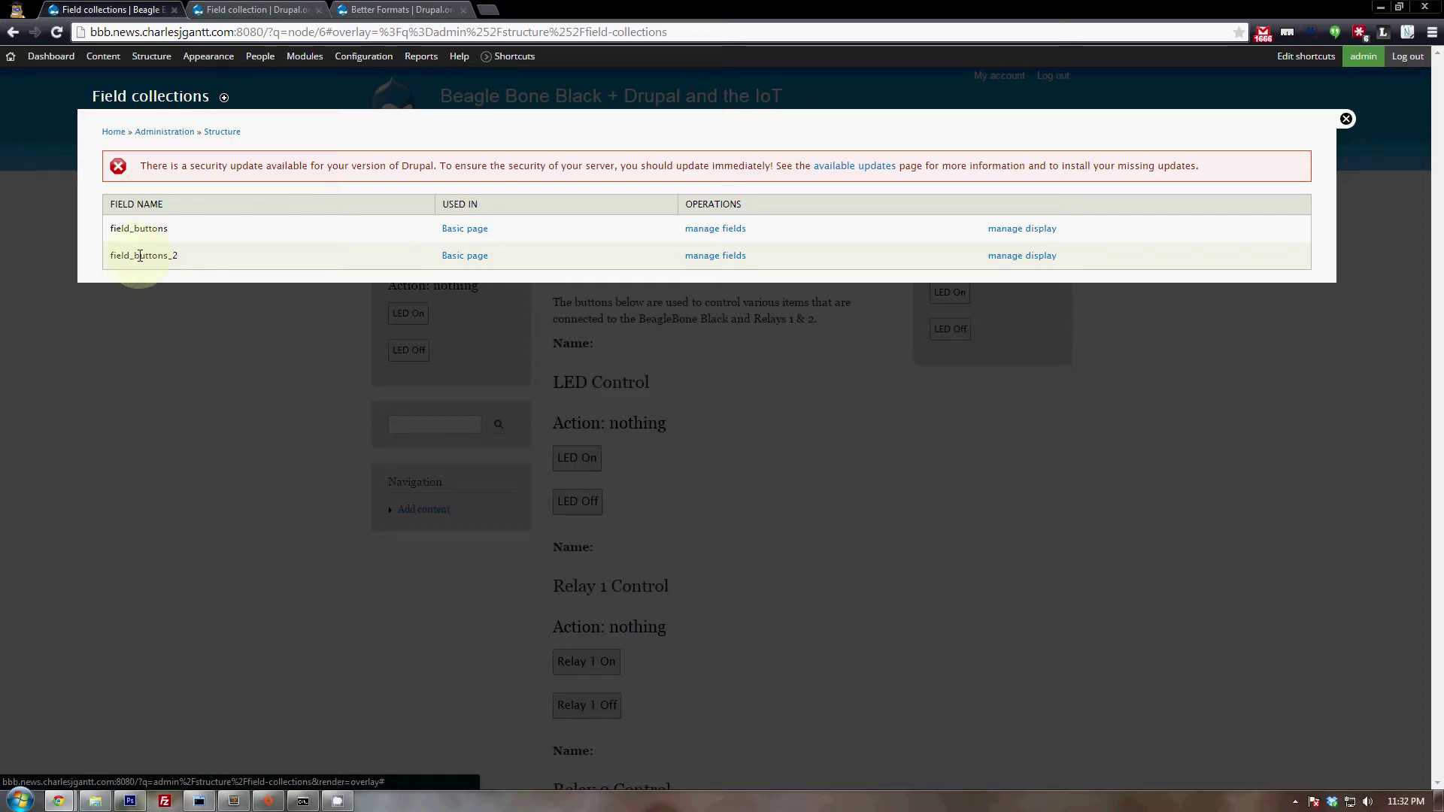
{"action": "left_click", "coordinate": [707, 257]}
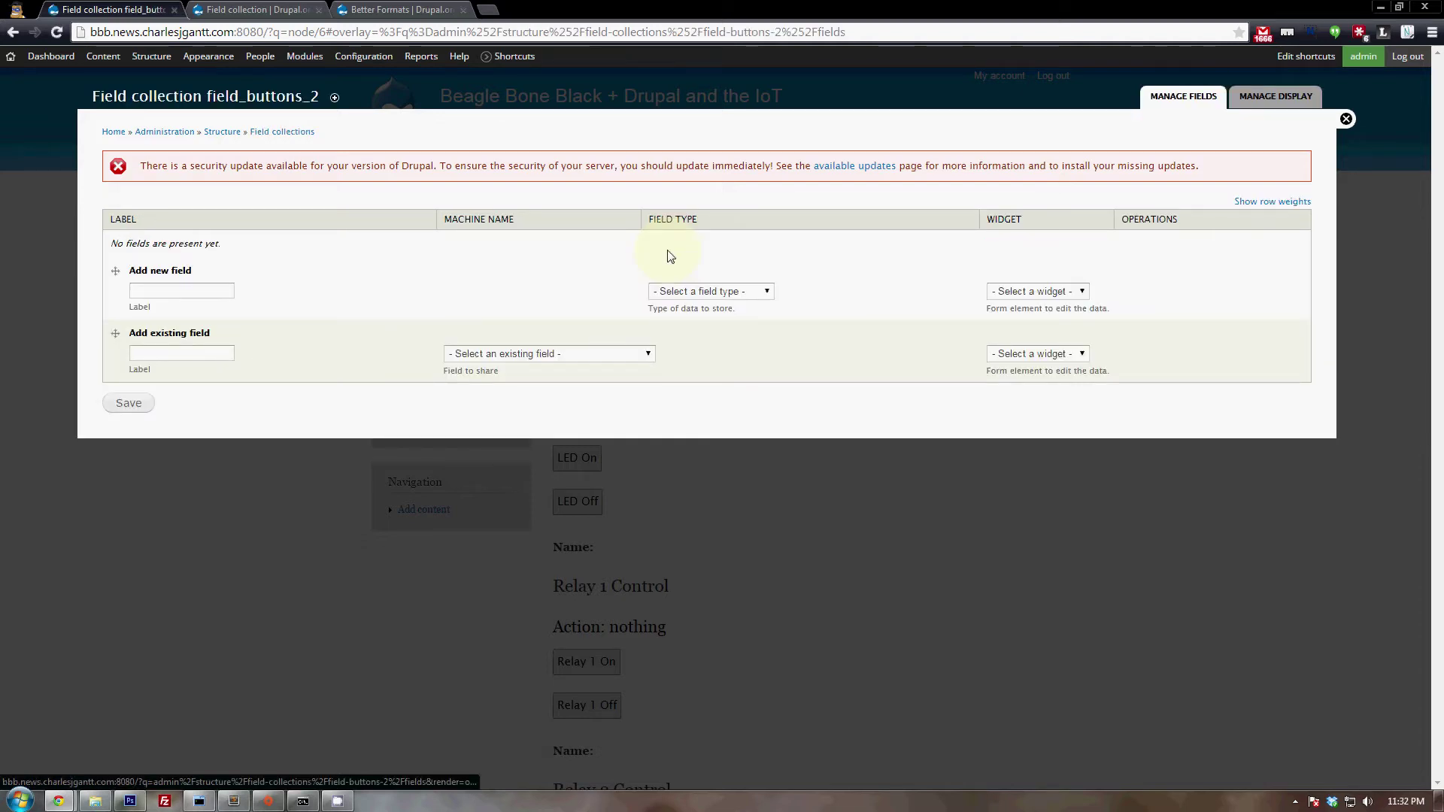
Step: Add a Name field with machine name field_buttons_2_name, type Long text and widget Text area (multiple rows), and save its field settings
{"action": "left_click", "coordinate": [226, 292]}
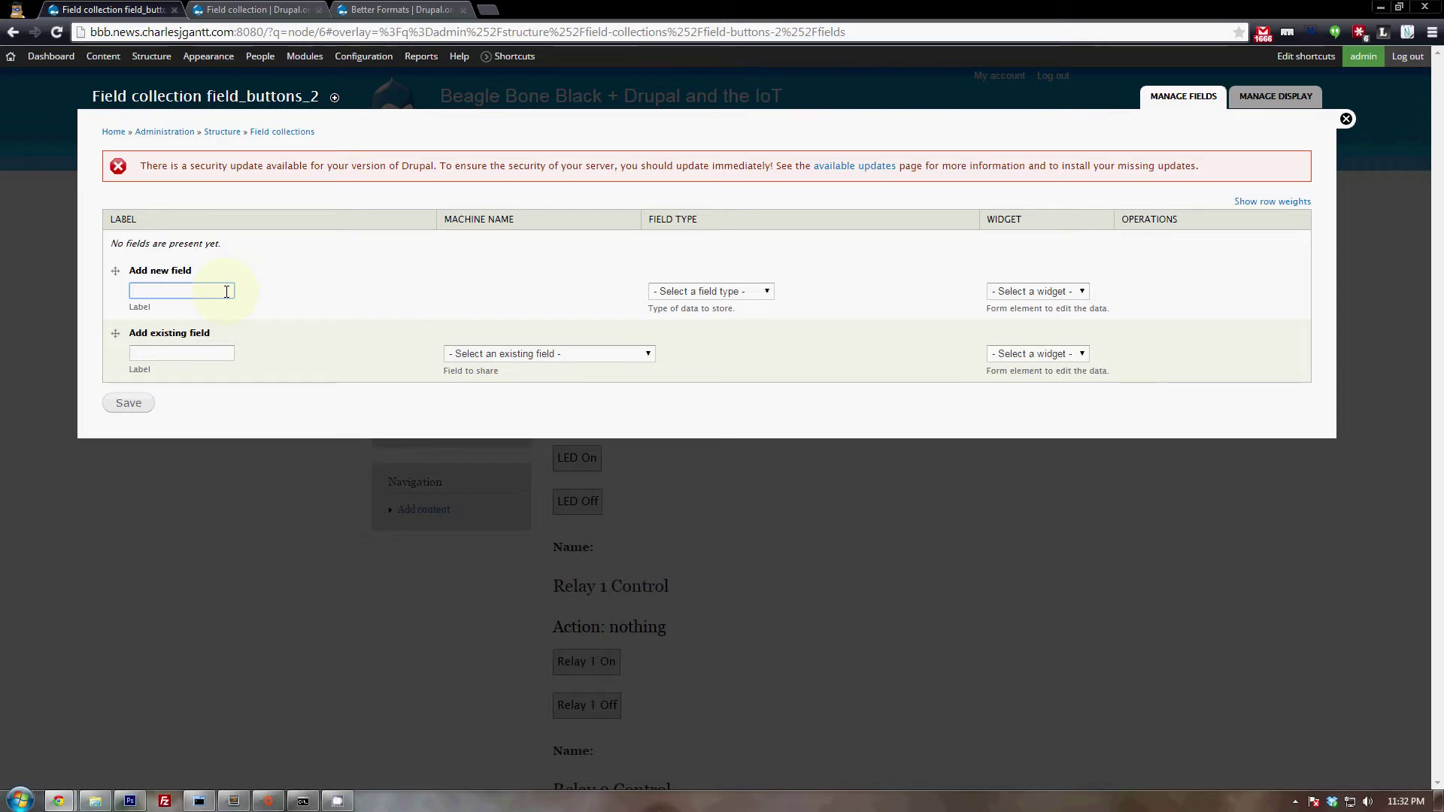
{"action": "type", "text": "Name"}
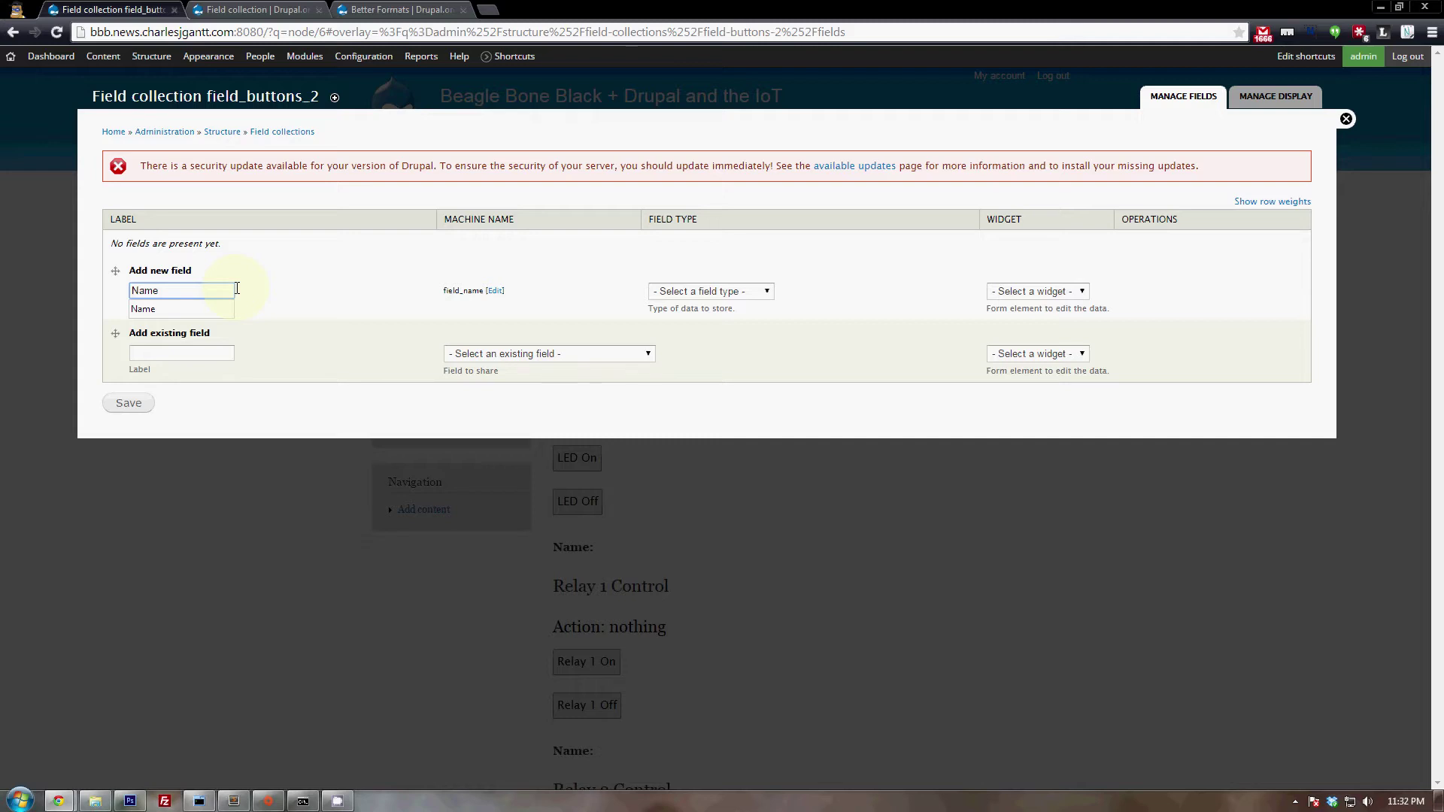
{"action": "left_click", "coordinate": [494, 290]}
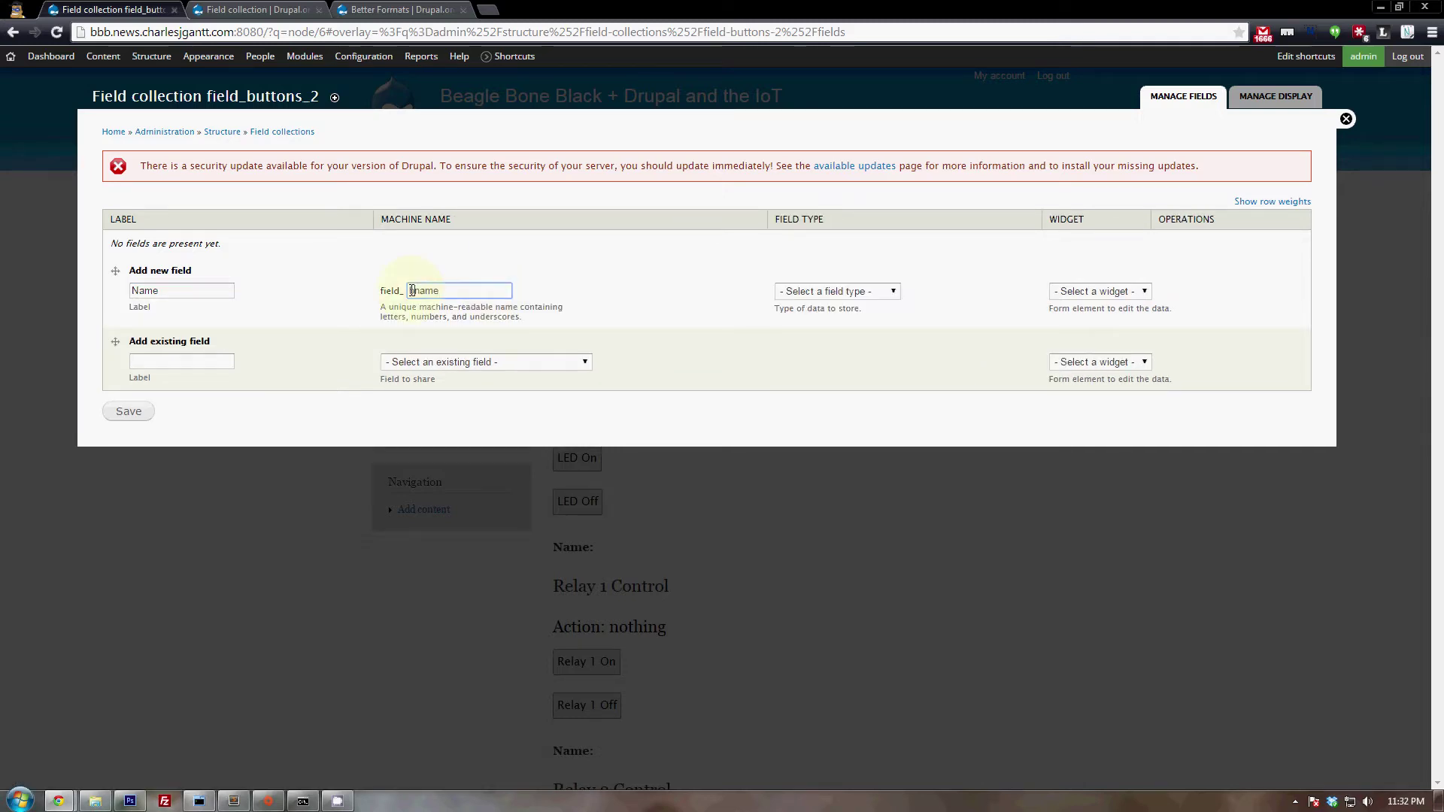
{"action": "type", "text": "buttons_"}
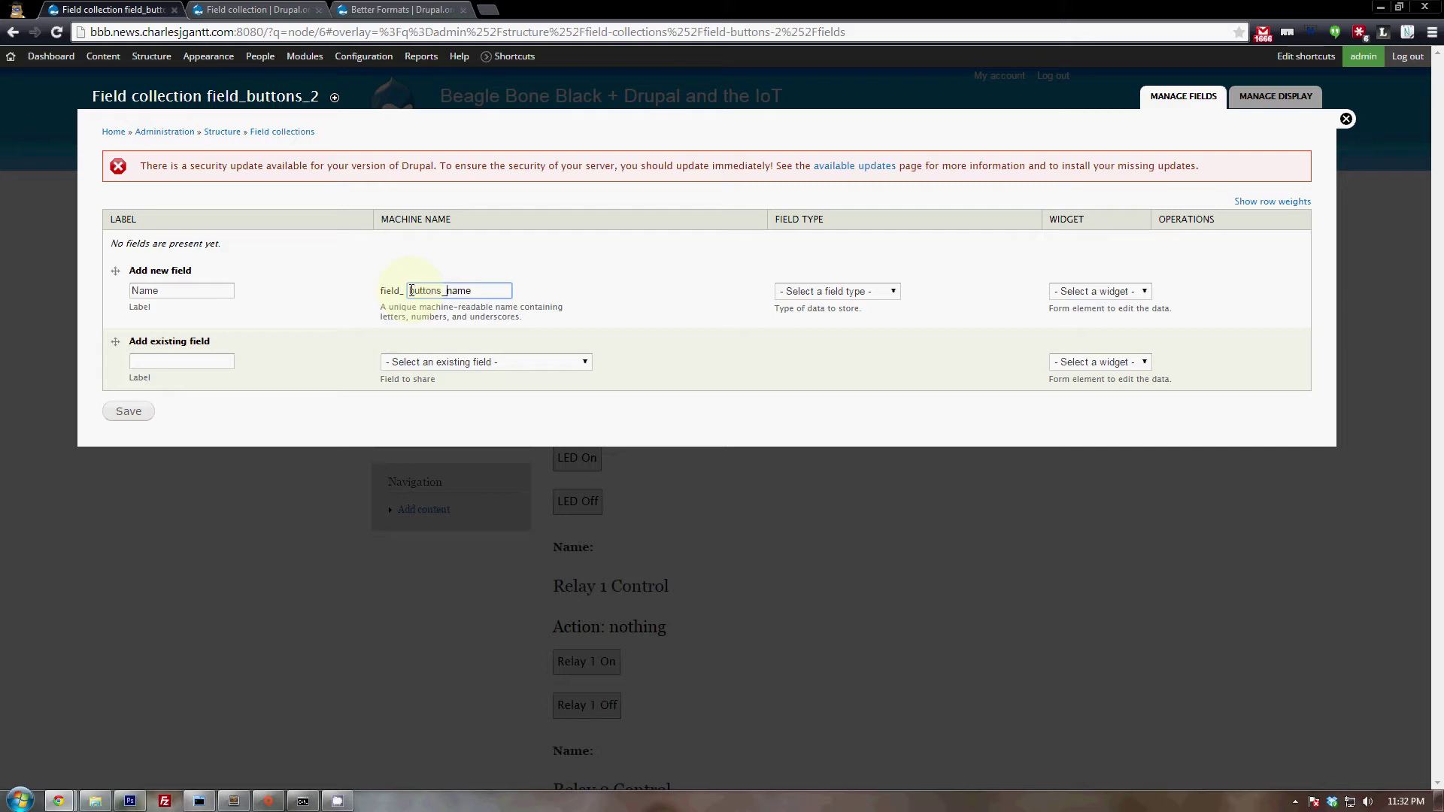
{"action": "type", "text": "2_"}
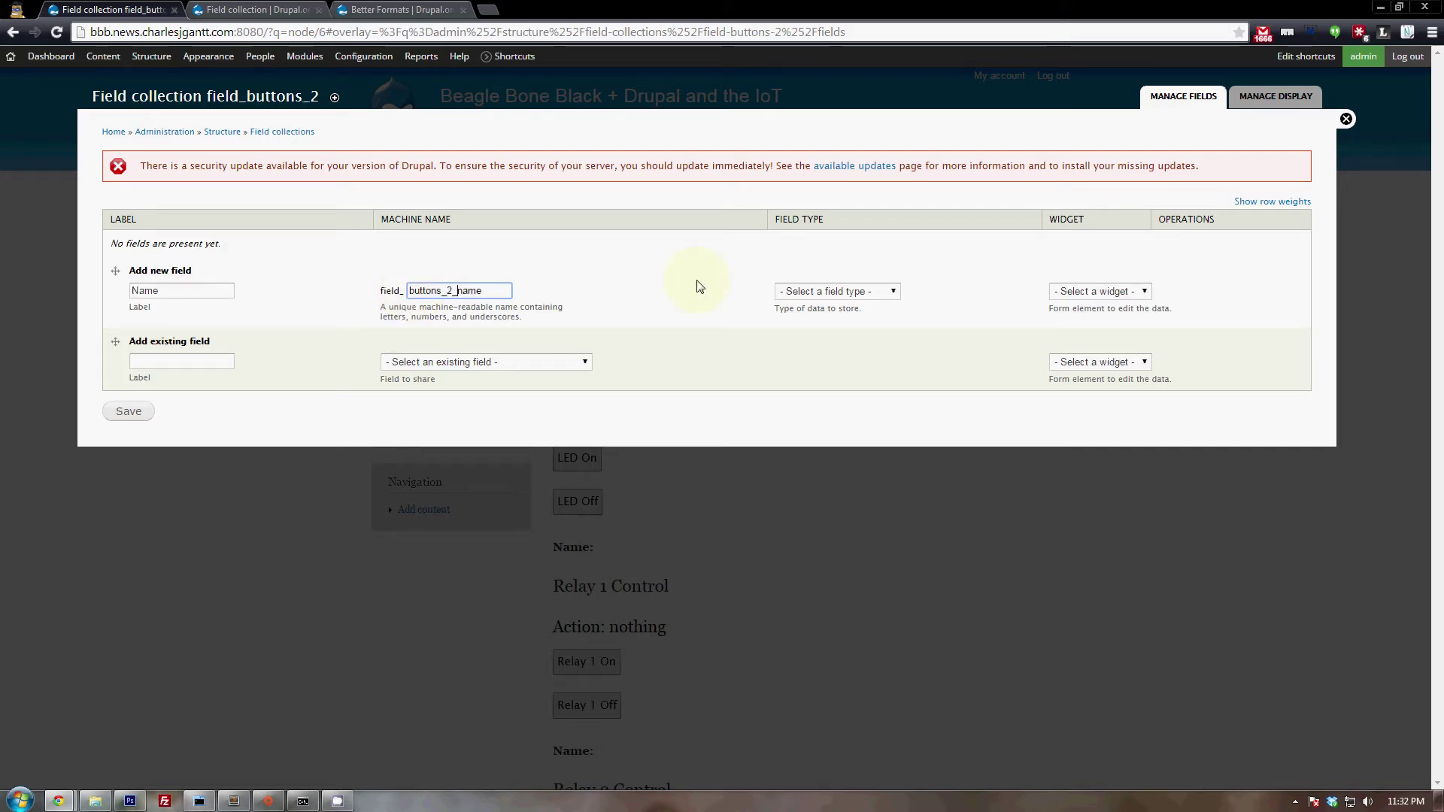
{"action": "left_click", "coordinate": [837, 291]}
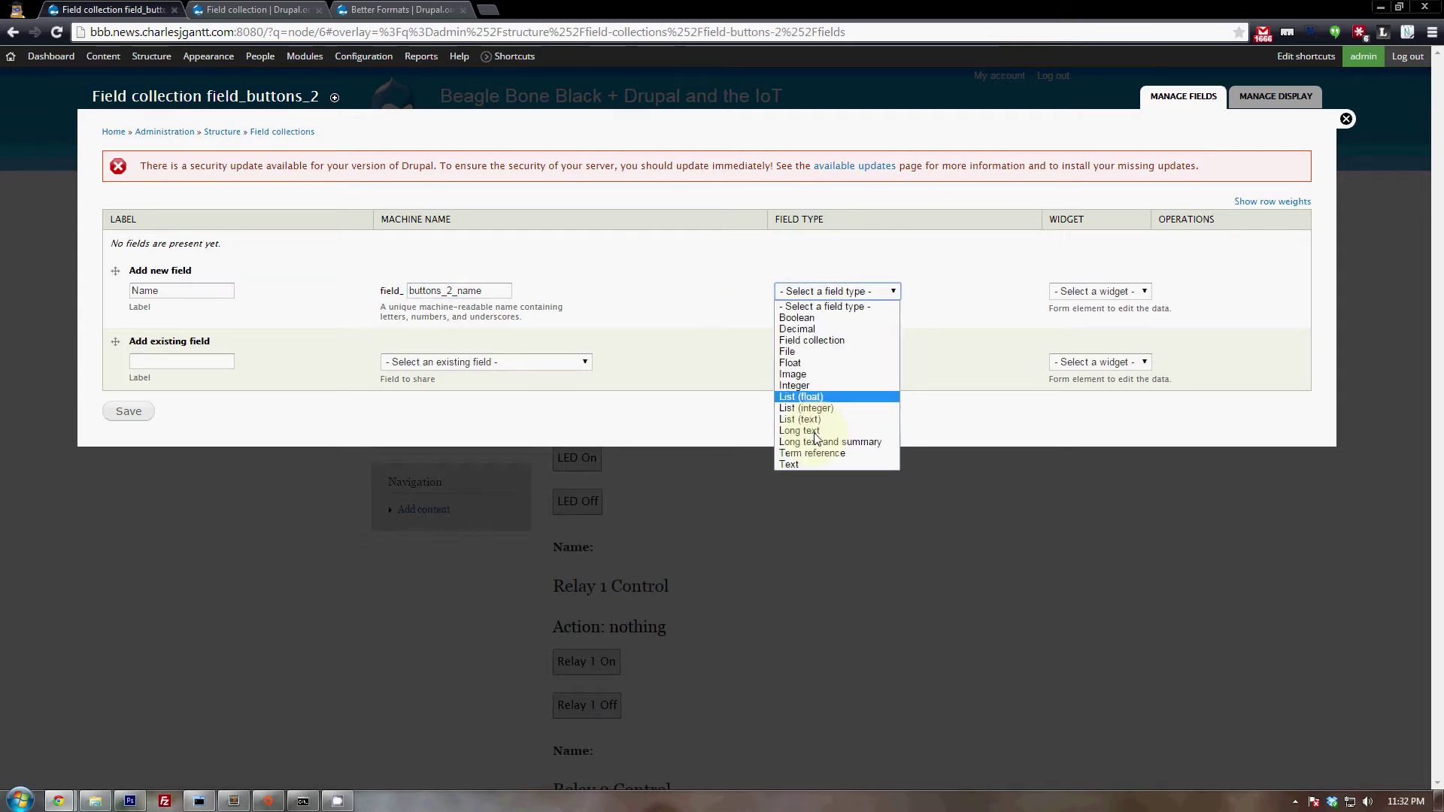
{"action": "left_click", "coordinate": [798, 431]}
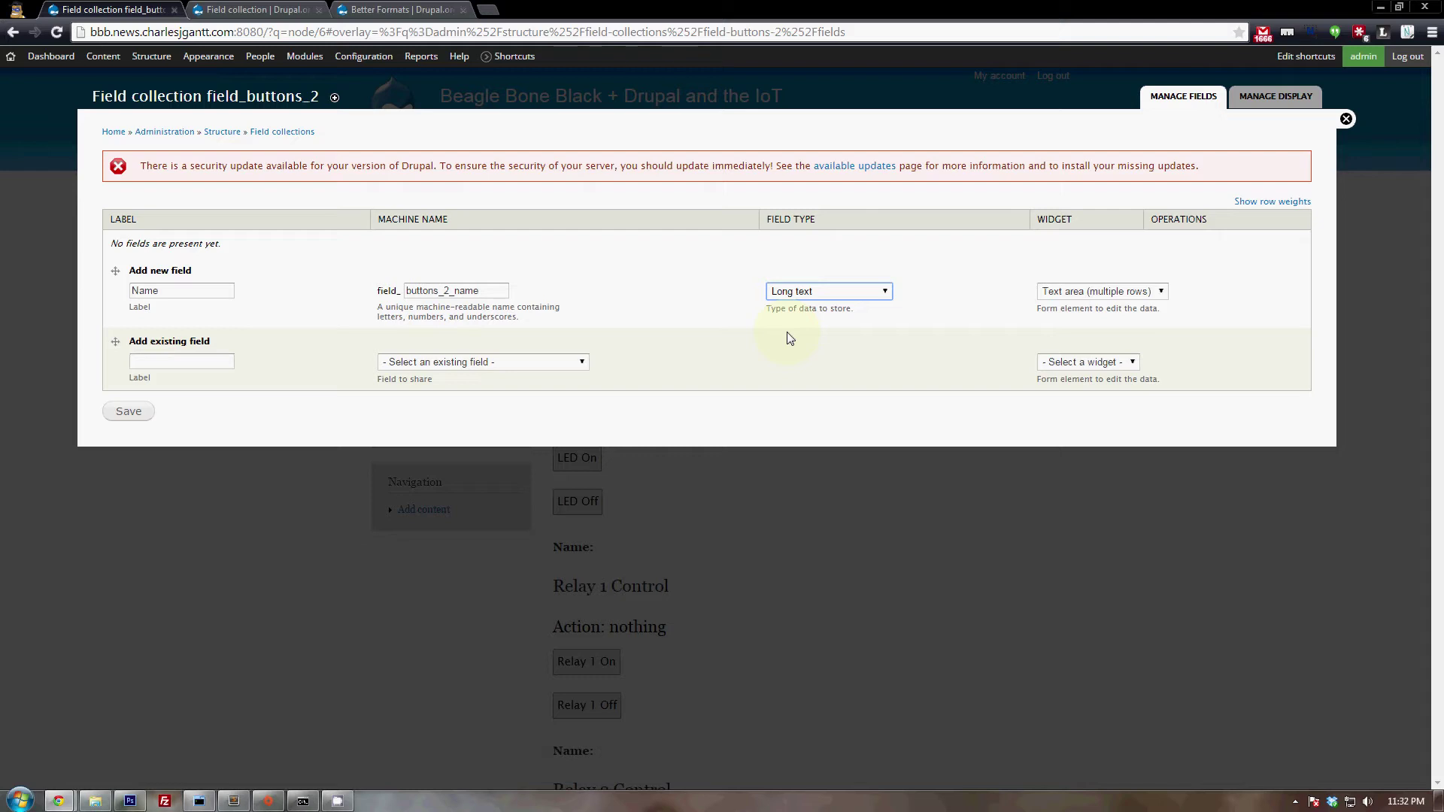
{"action": "left_click", "coordinate": [1096, 292]}
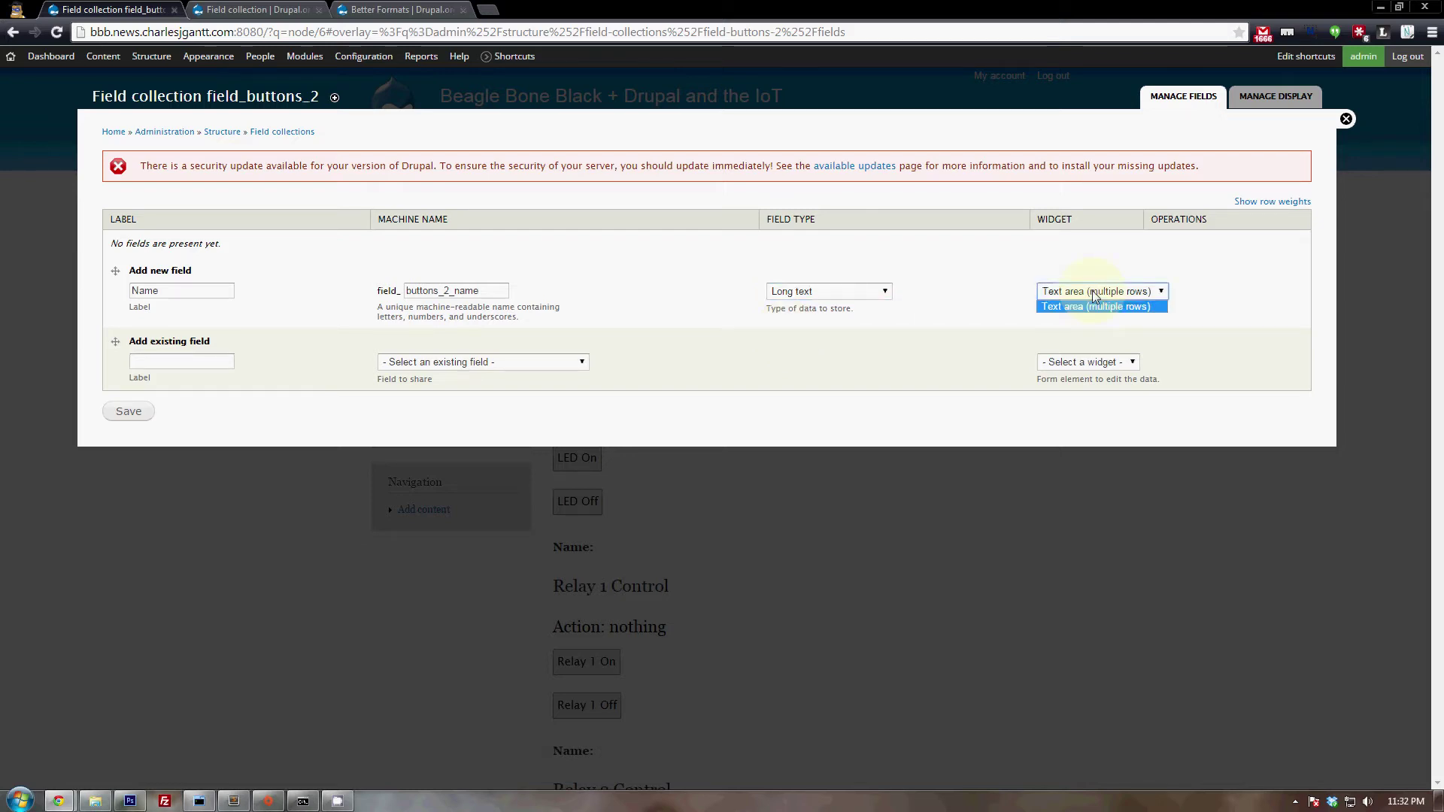
{"action": "left_click", "coordinate": [1095, 306]}
{"action": "left_click", "coordinate": [139, 413]}
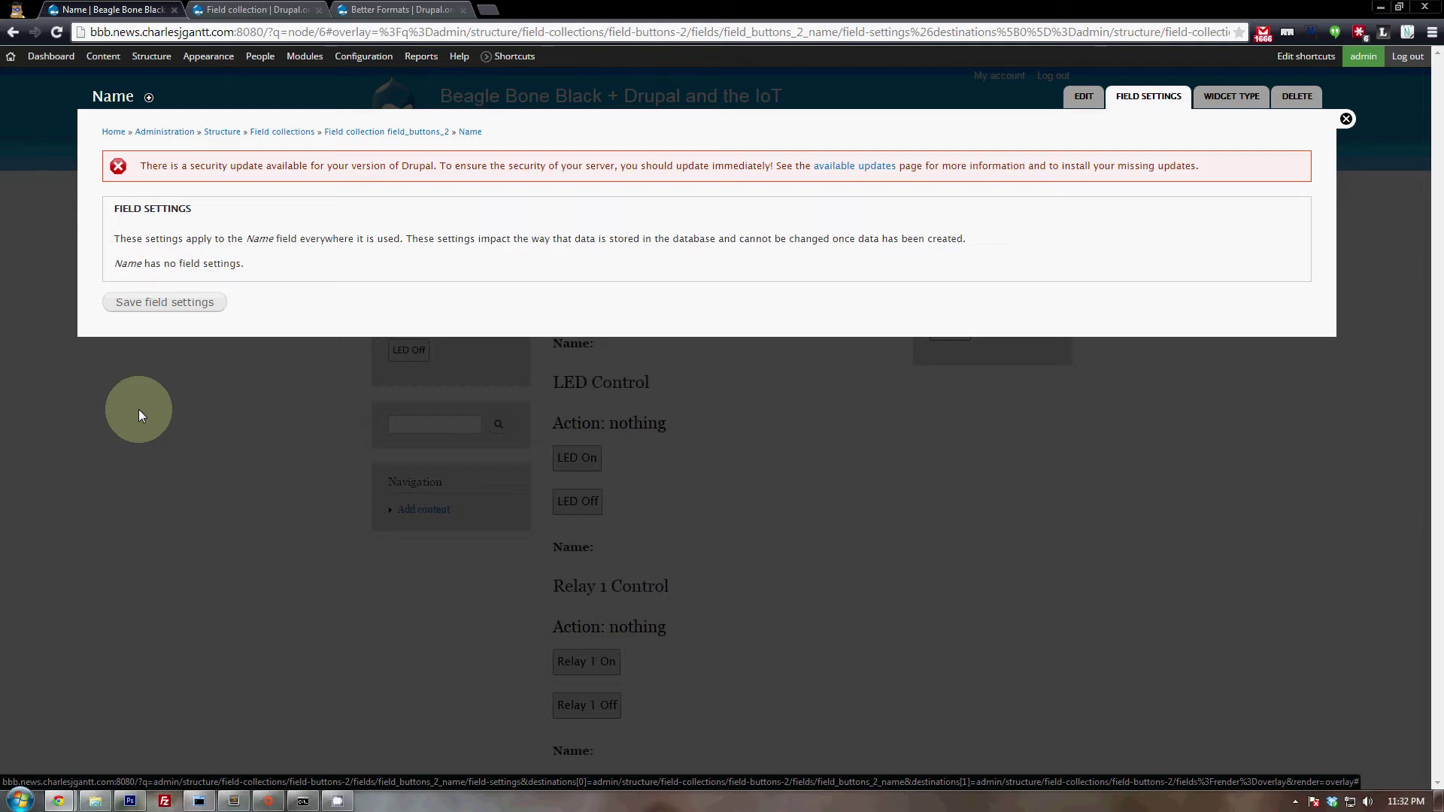
{"action": "left_click", "coordinate": [137, 303]}
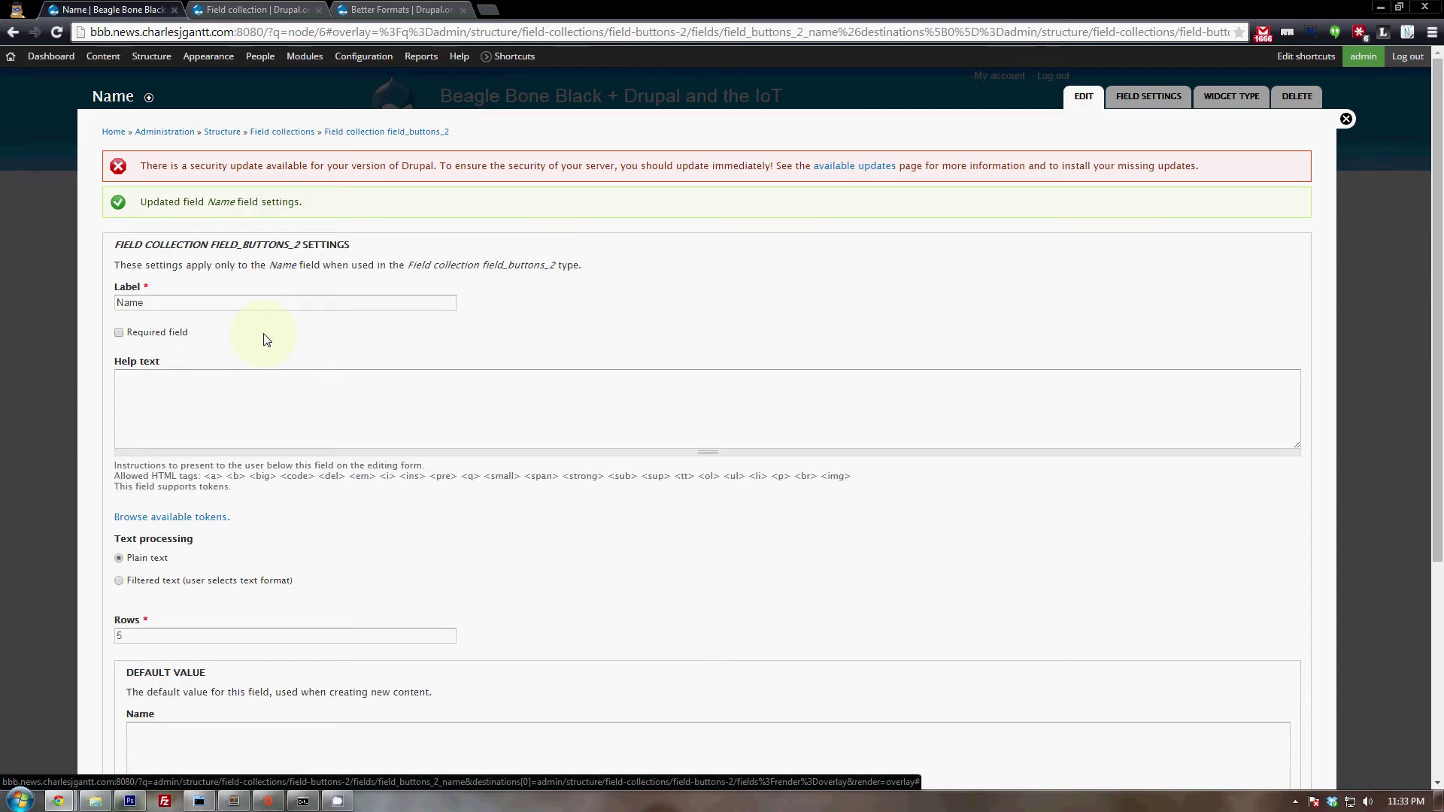
Step: Set the Name field's text processing to Filtered text and limit its allowed text formats to Full HTML only
{"action": "scroll", "coordinate": [181, 412], "scroll_direction": "down", "scroll_amount": 3}
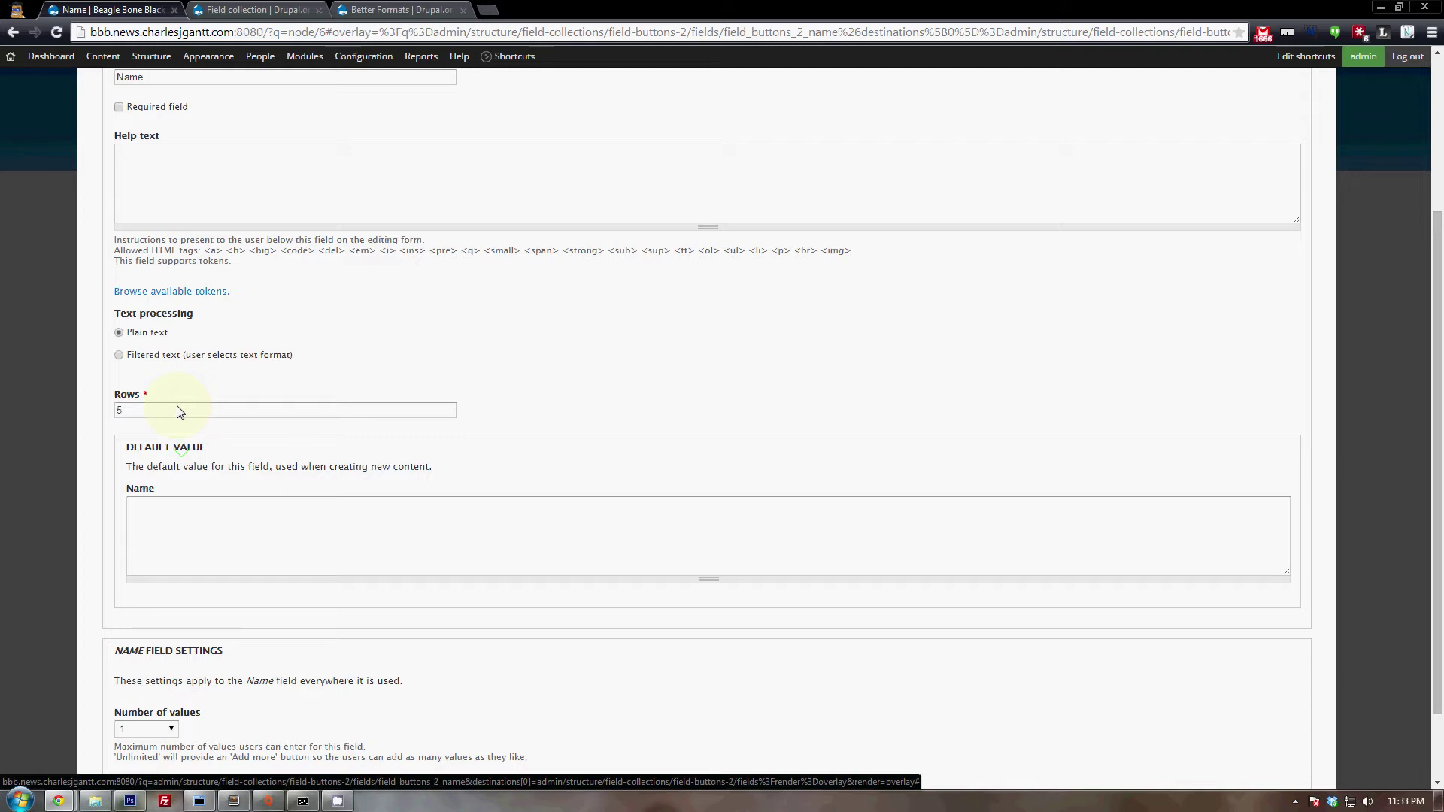
{"action": "left_click", "coordinate": [145, 358]}
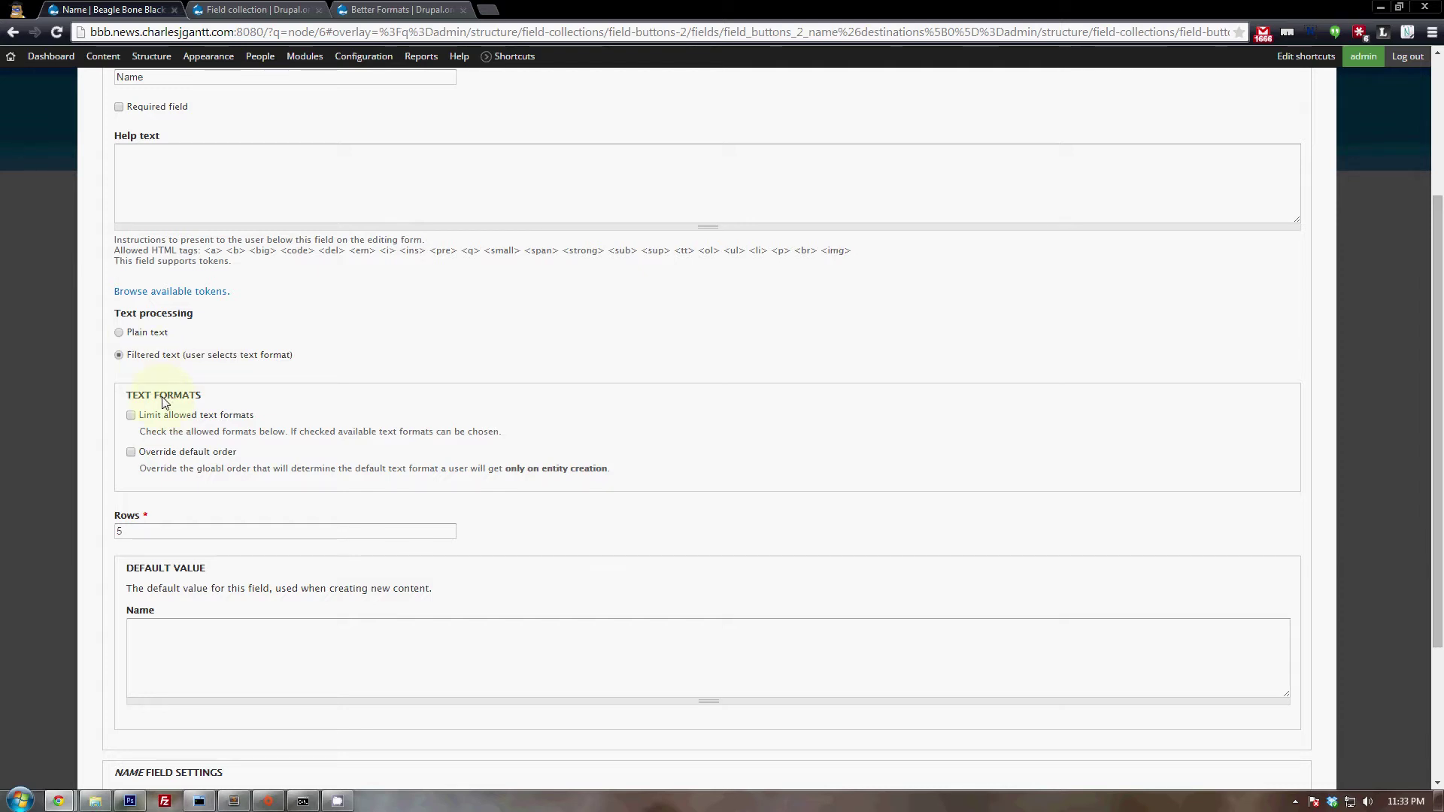
{"action": "left_click", "coordinate": [162, 481]}
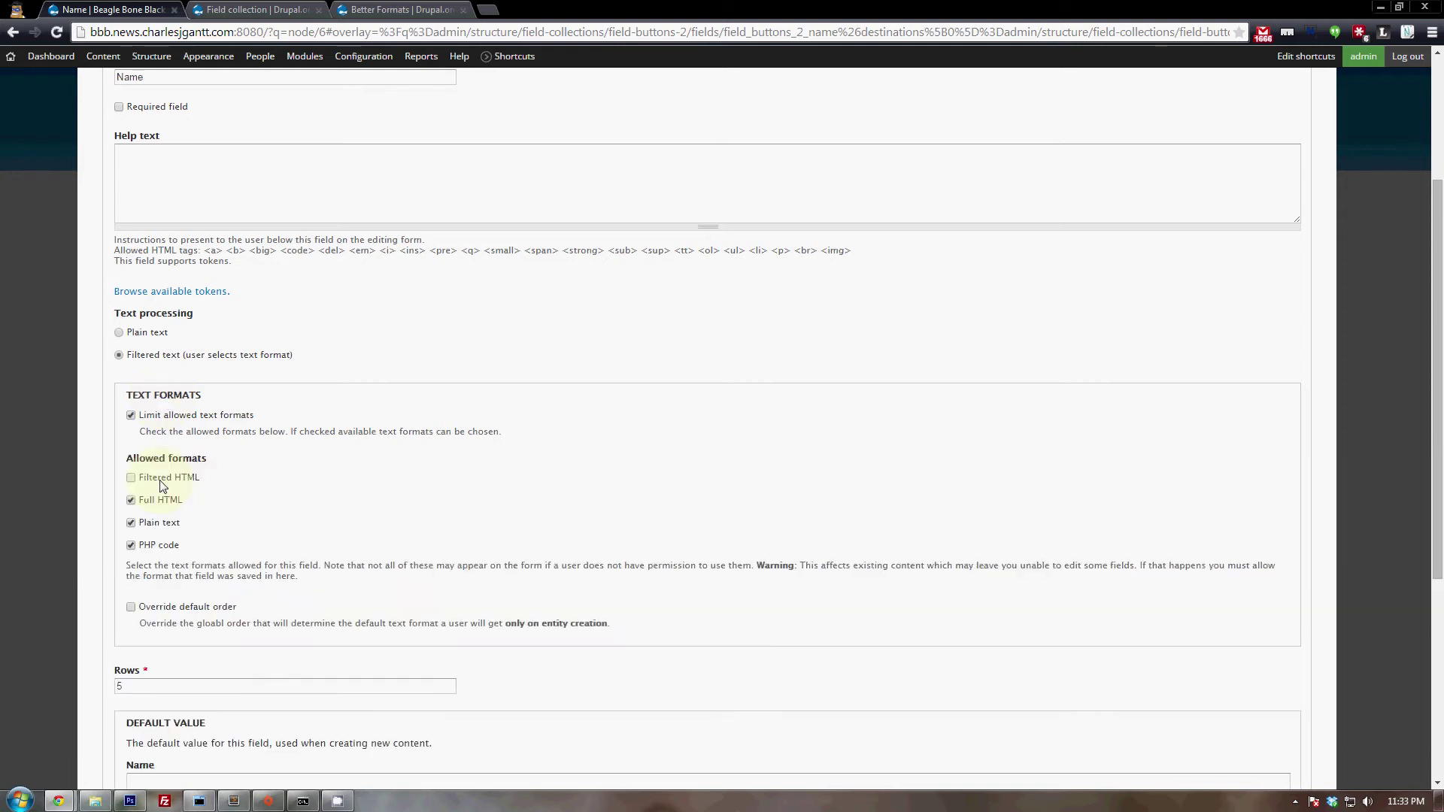
{"action": "left_click", "coordinate": [154, 544]}
{"action": "left_click", "coordinate": [179, 523]}
{"action": "scroll", "coordinate": [140, 536], "scroll_direction": "down", "scroll_amount": 1}
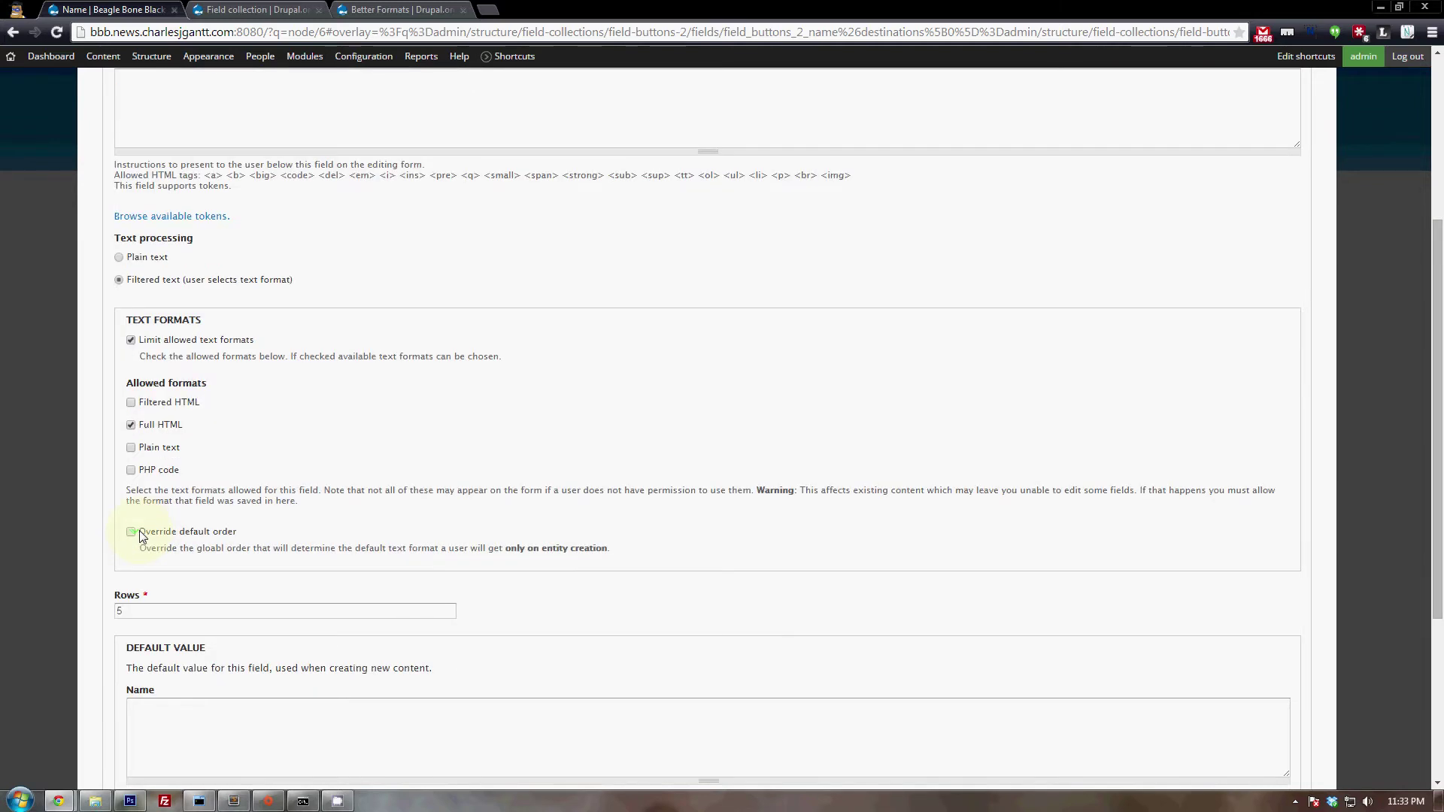
{"action": "scroll", "coordinate": [194, 451], "scroll_direction": "down", "scroll_amount": 2}
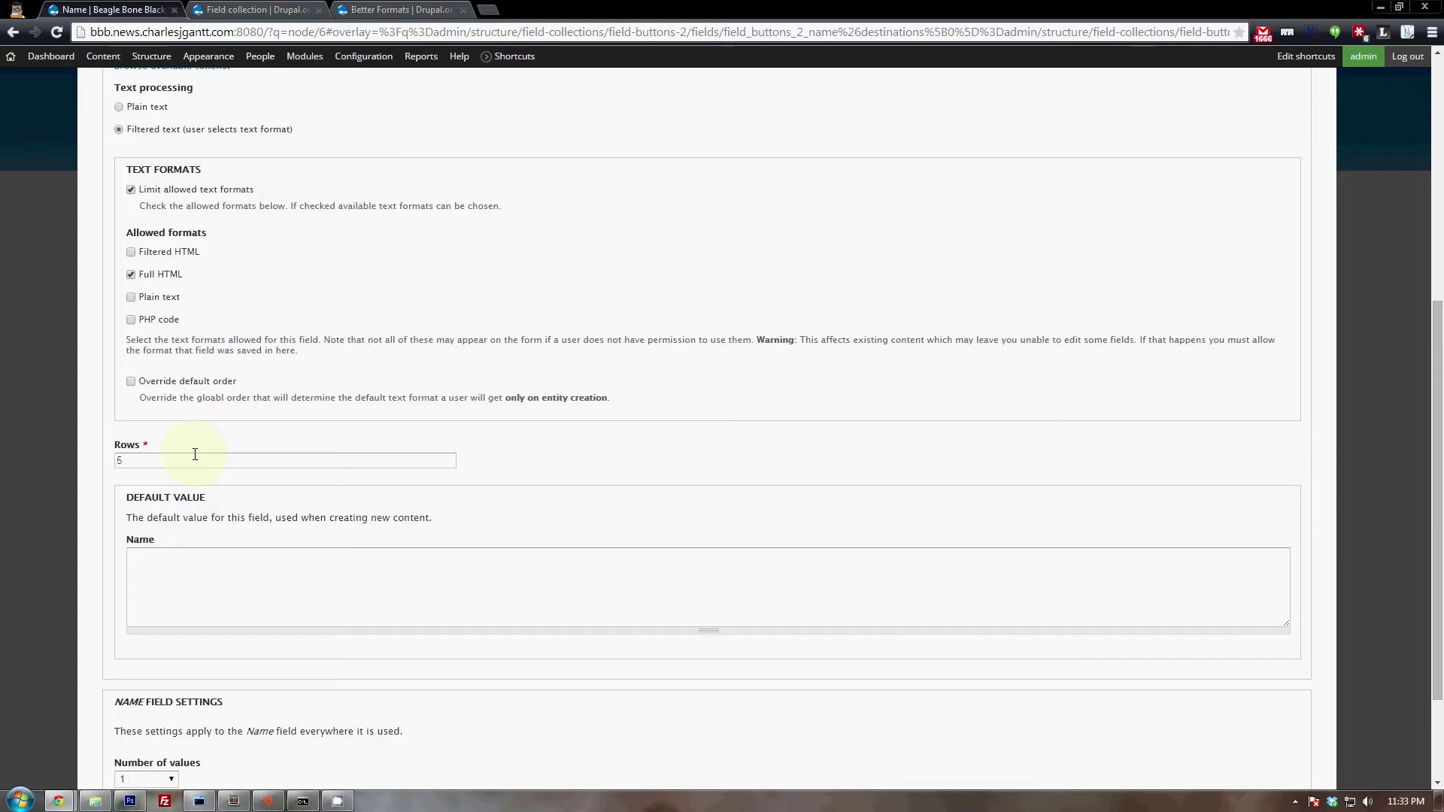
Step: Set the Name field's rows to 1 and save its configuration
{"action": "left_click", "coordinate": [195, 454]}
{"action": "key", "text": "BackSpace"}
{"action": "type", "text": "1"}
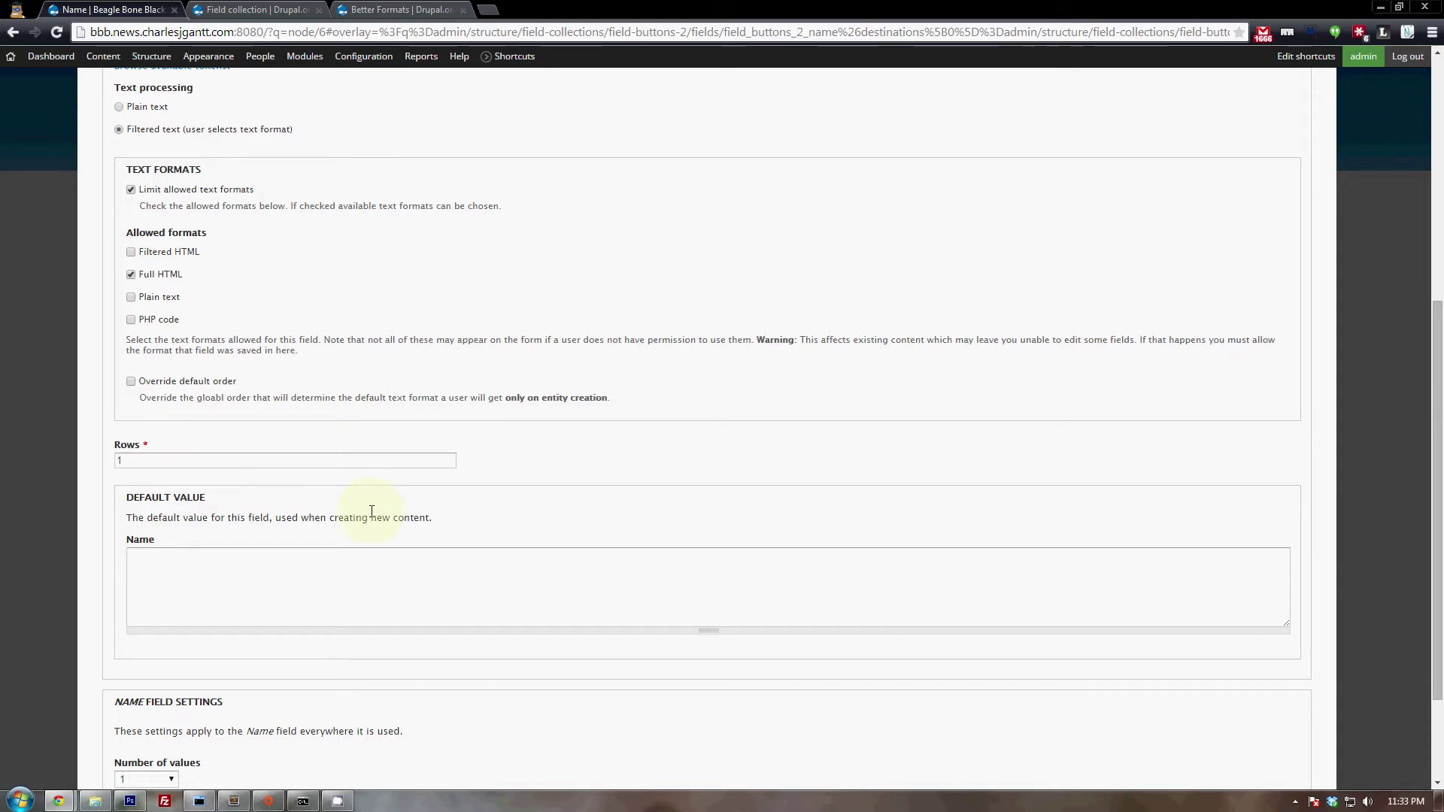
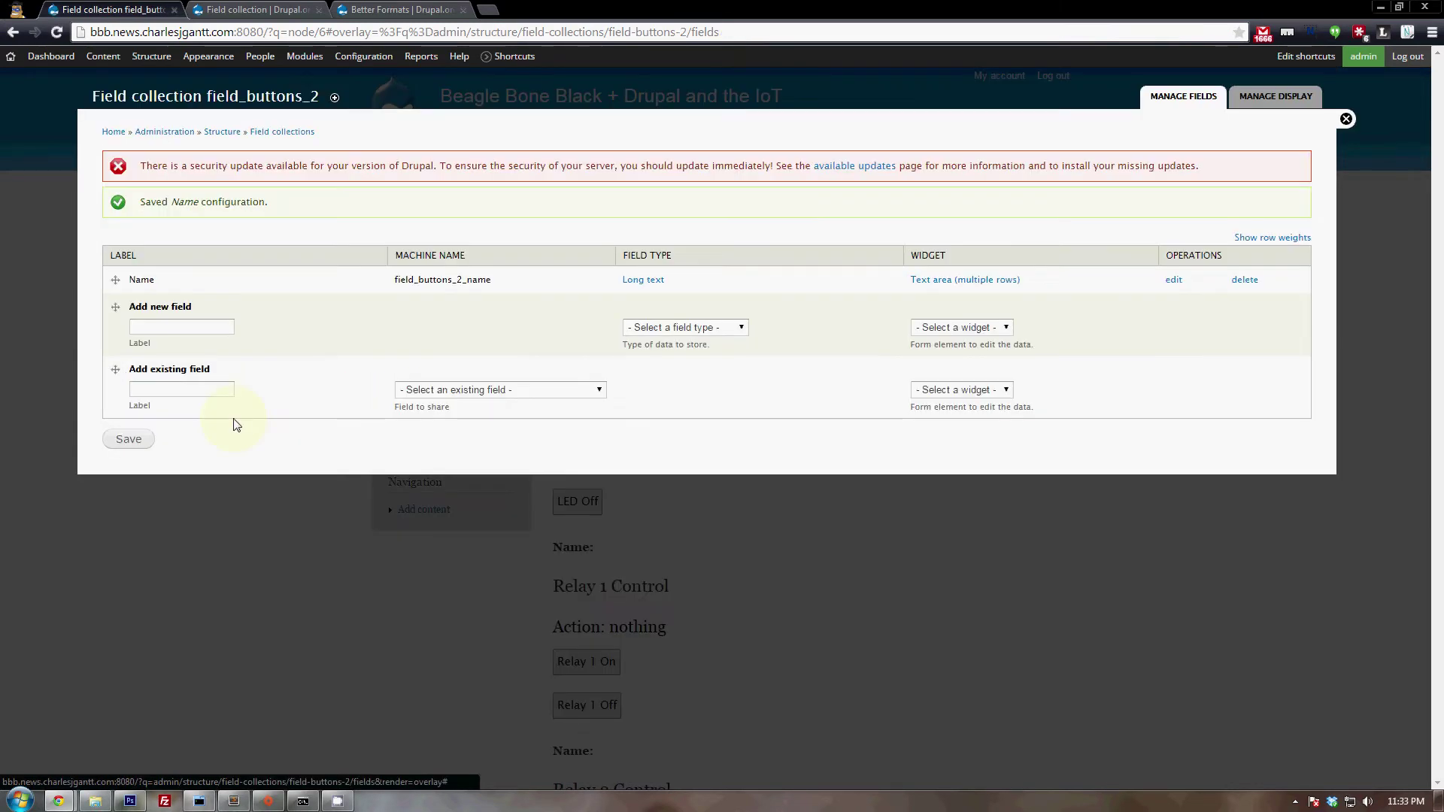
Step: Add a Code field with machine name field_buttons_2_code, type Long text and widget Text area (multiple rows), and save its field settings
{"action": "left_click", "coordinate": [179, 328]}
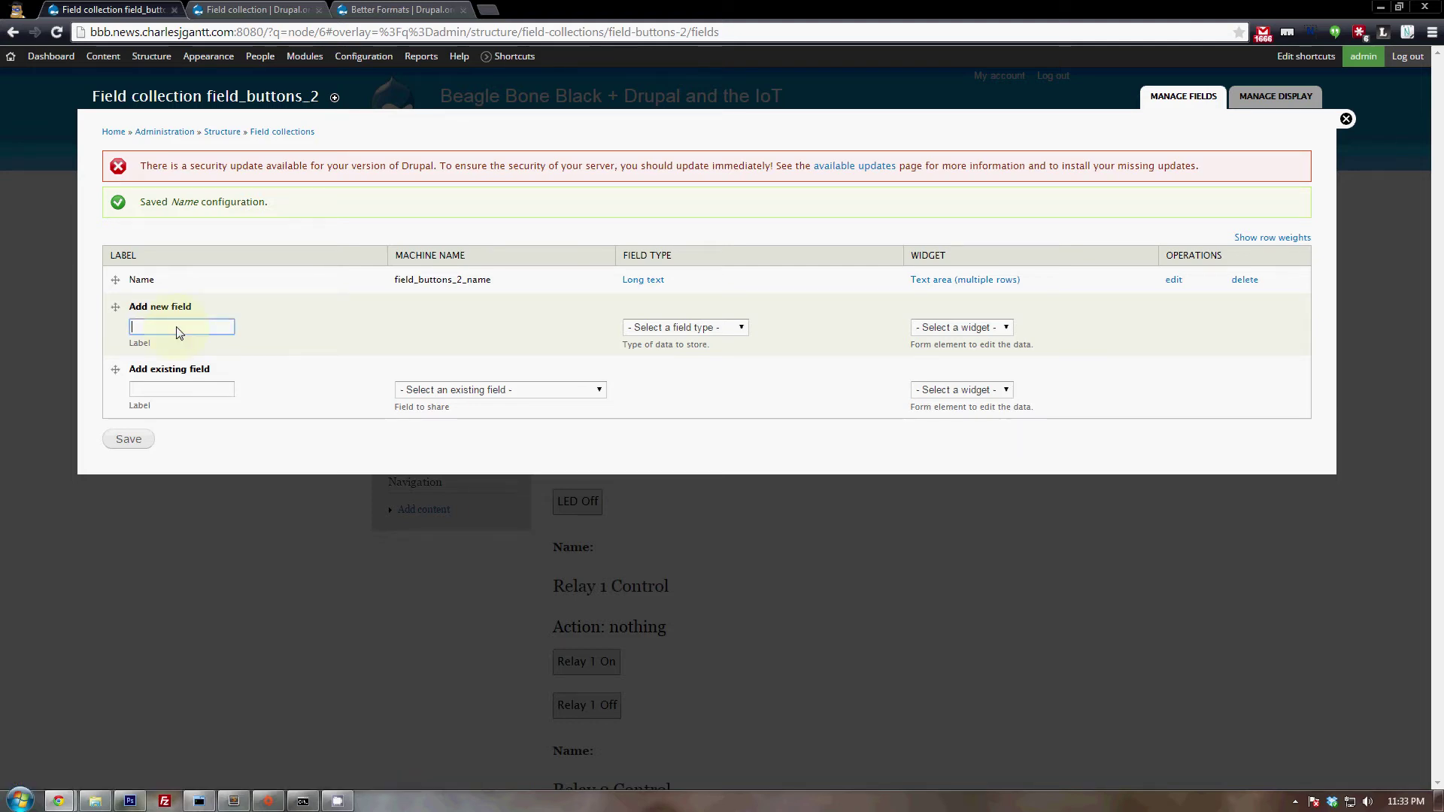
{"action": "type", "text": "Code"}
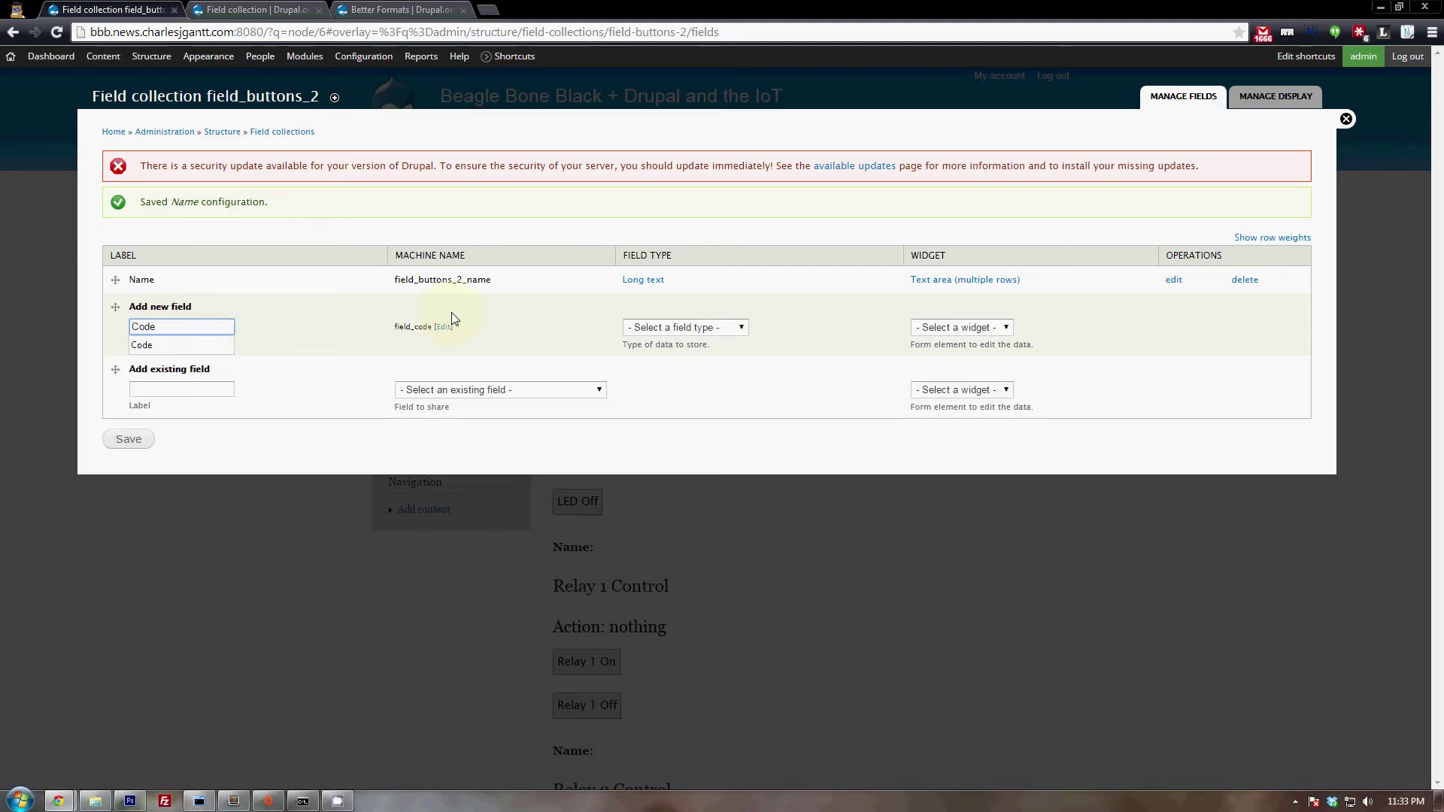
{"action": "left_click", "coordinate": [445, 326]}
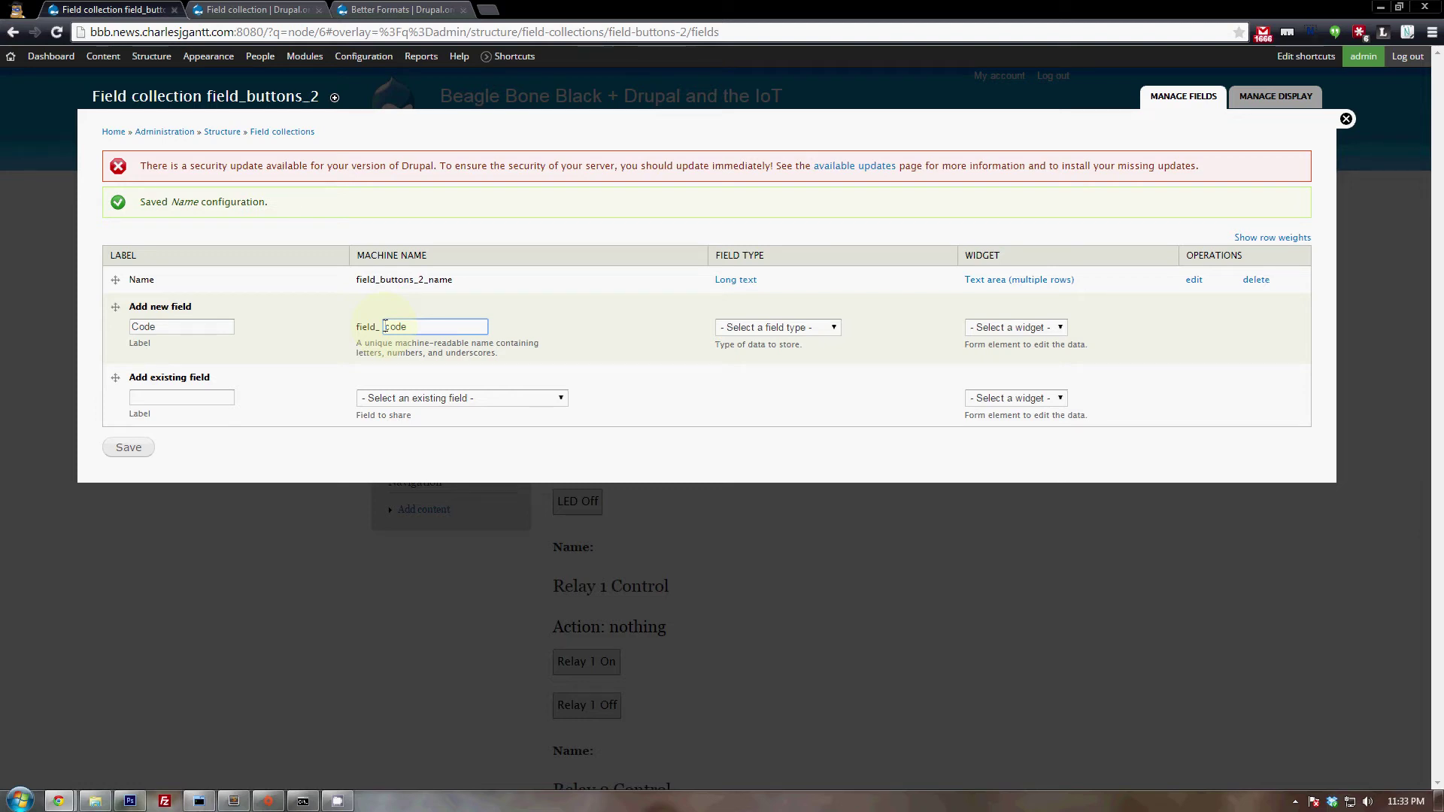
{"action": "type", "text": "button"}
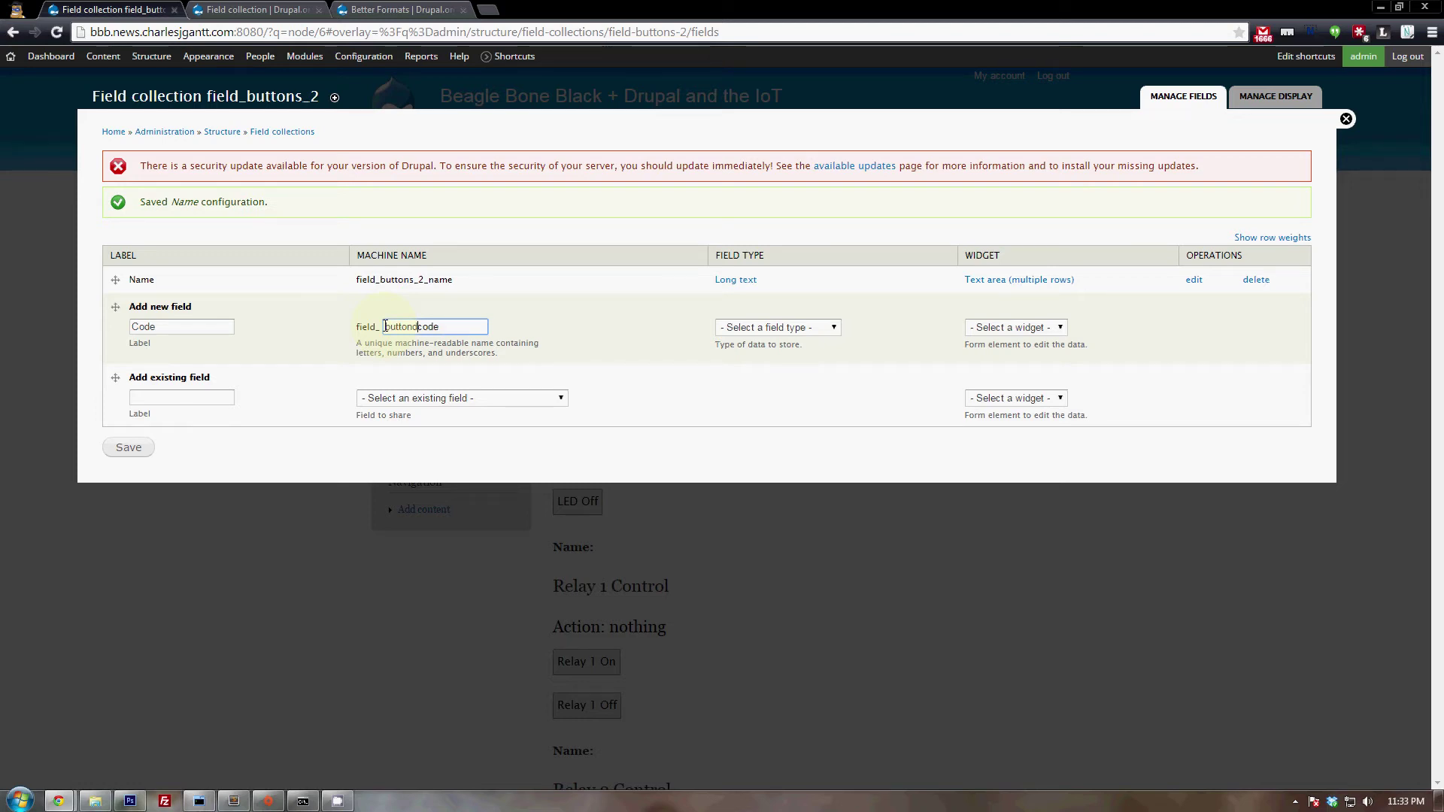
{"action": "type", "text": "s_2_"}
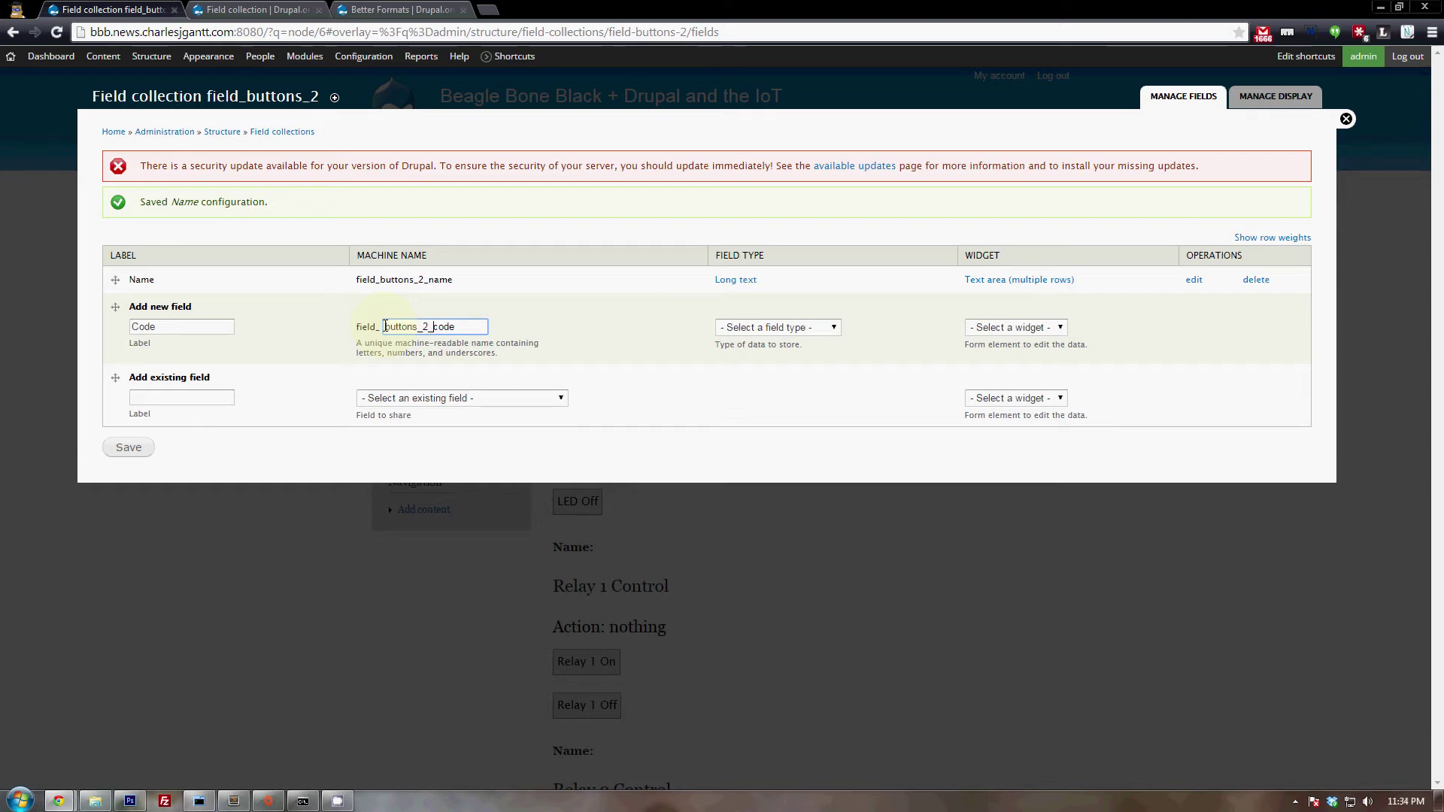
{"action": "left_click", "coordinate": [778, 327]}
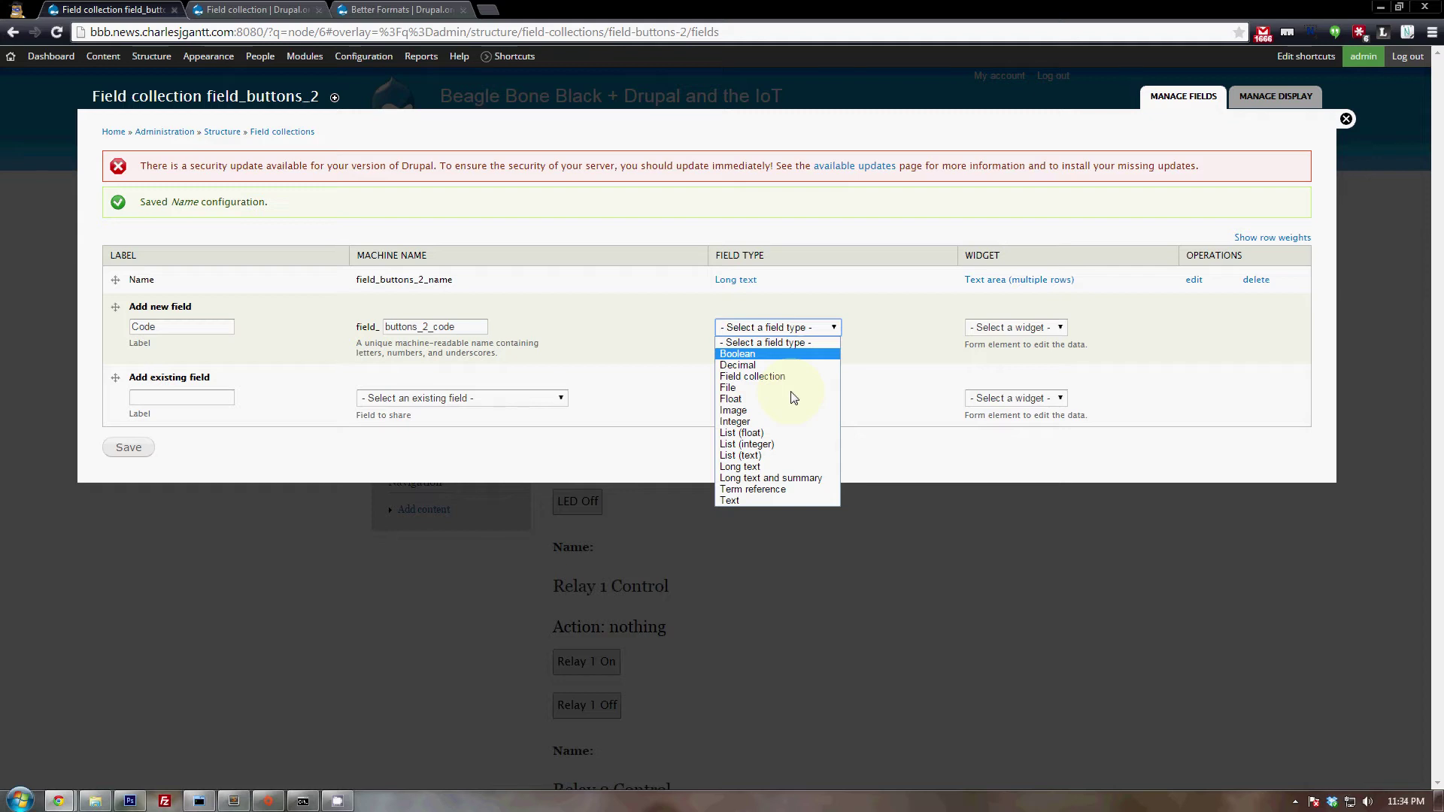
{"action": "left_click", "coordinate": [740, 466]}
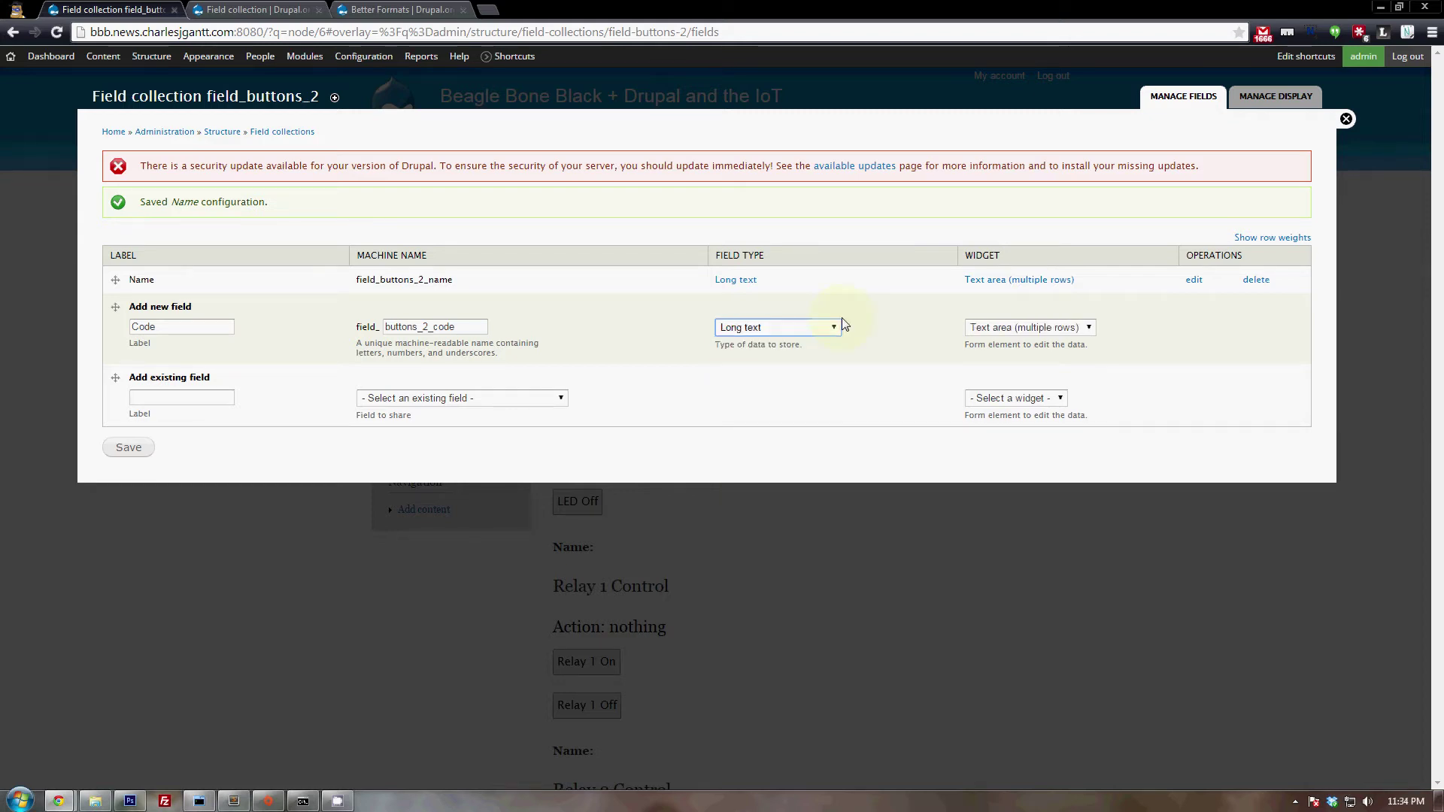
{"action": "left_click", "coordinate": [839, 325]}
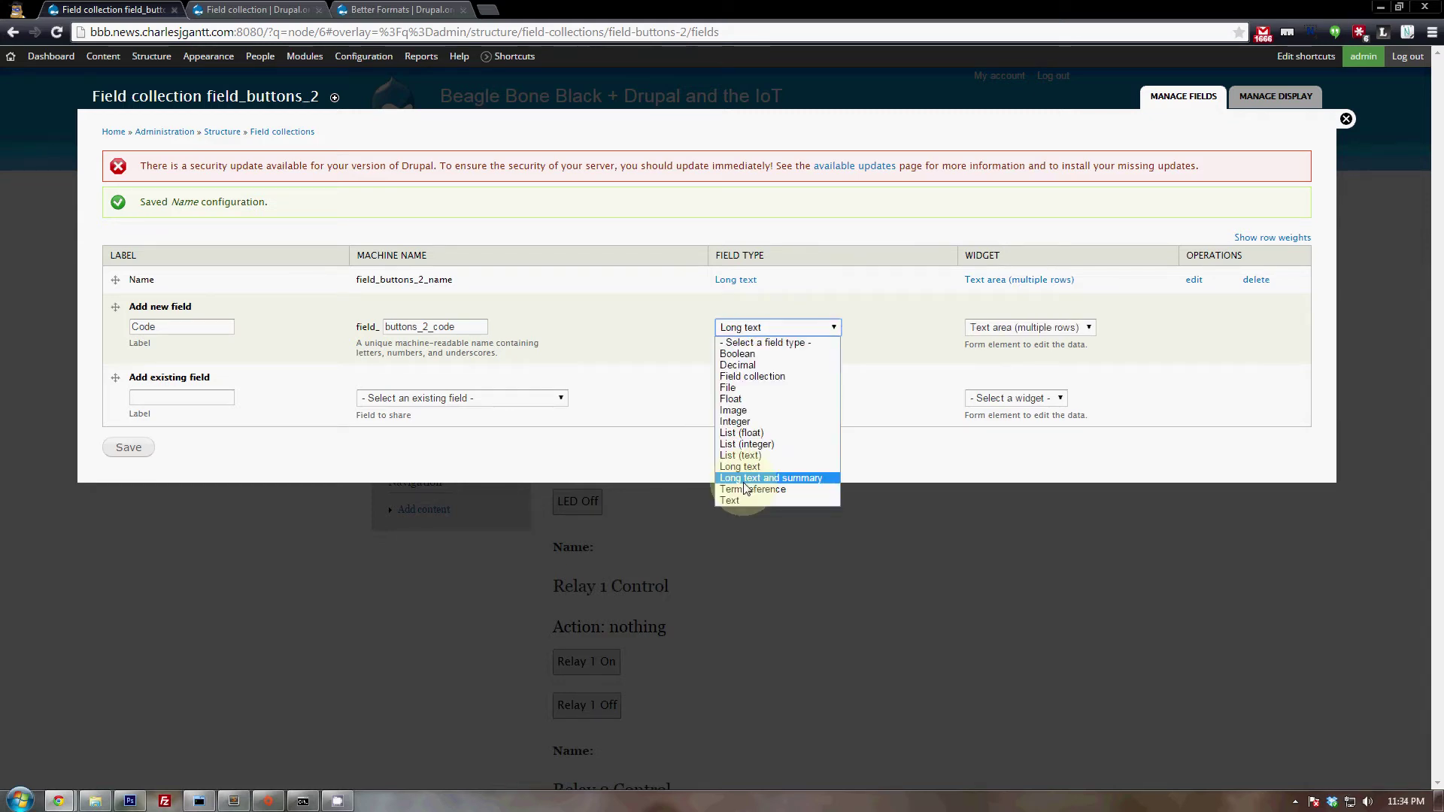
{"action": "left_click", "coordinate": [1013, 309]}
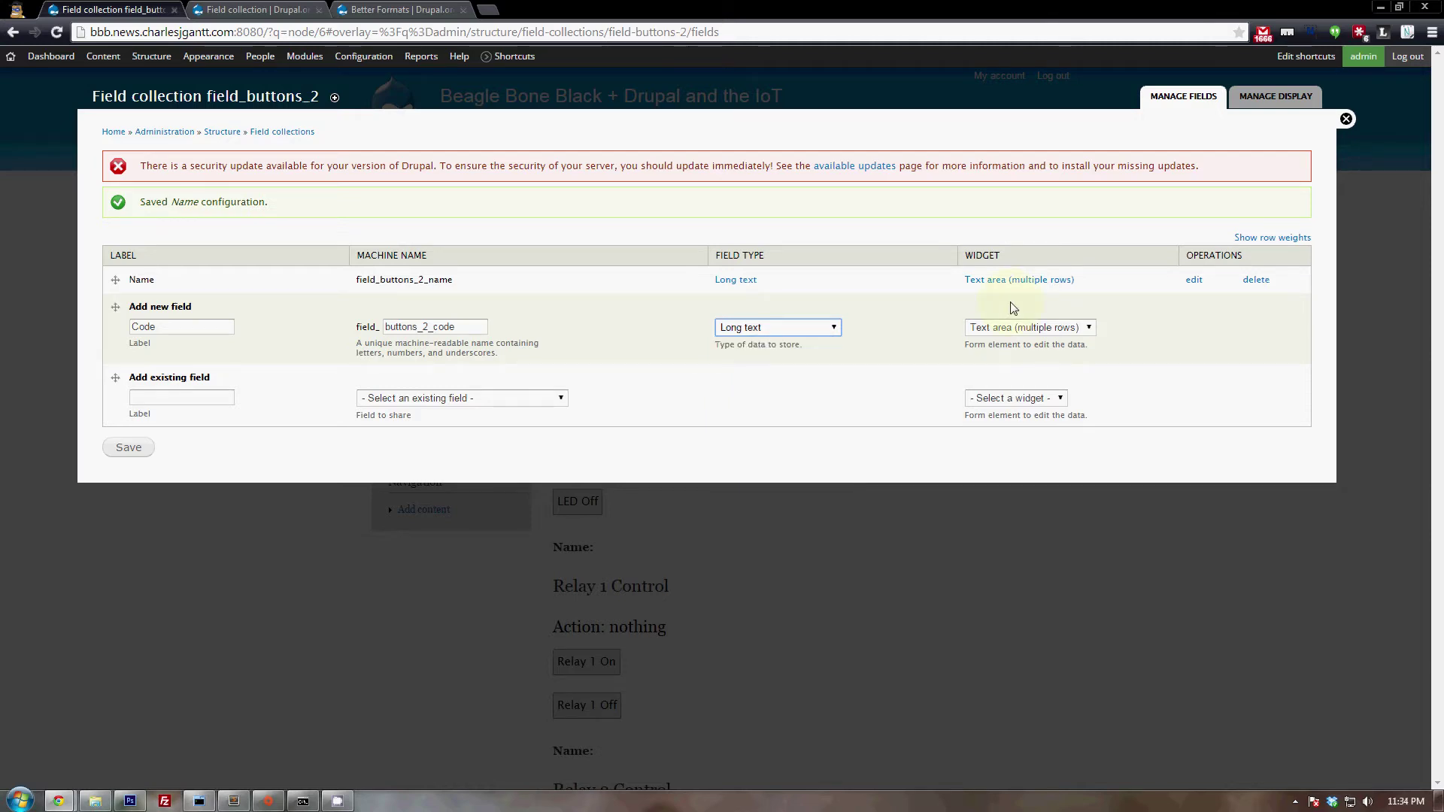
{"action": "key", "text": "Tab"}
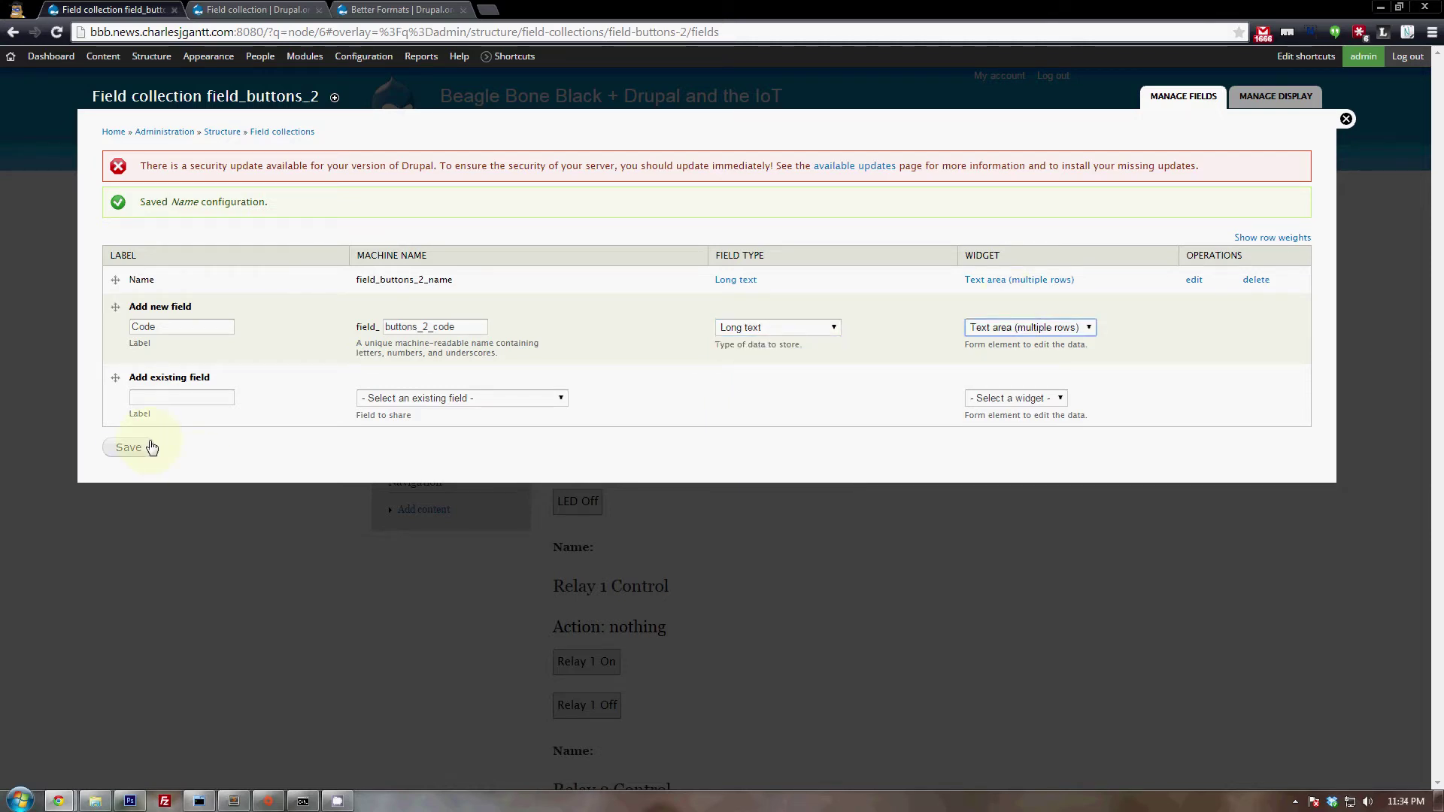
{"action": "left_click", "coordinate": [128, 447]}
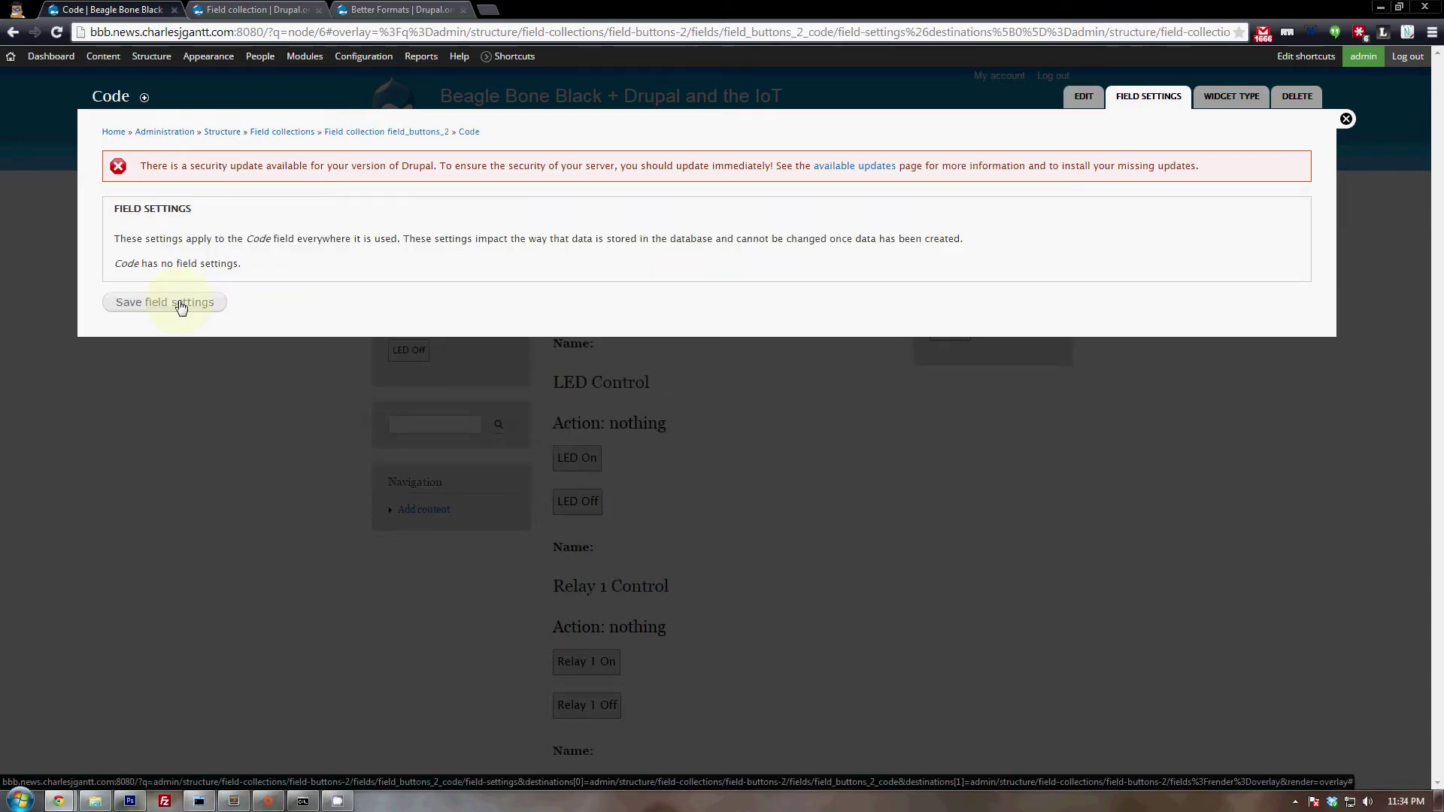
{"action": "left_click", "coordinate": [181, 307]}
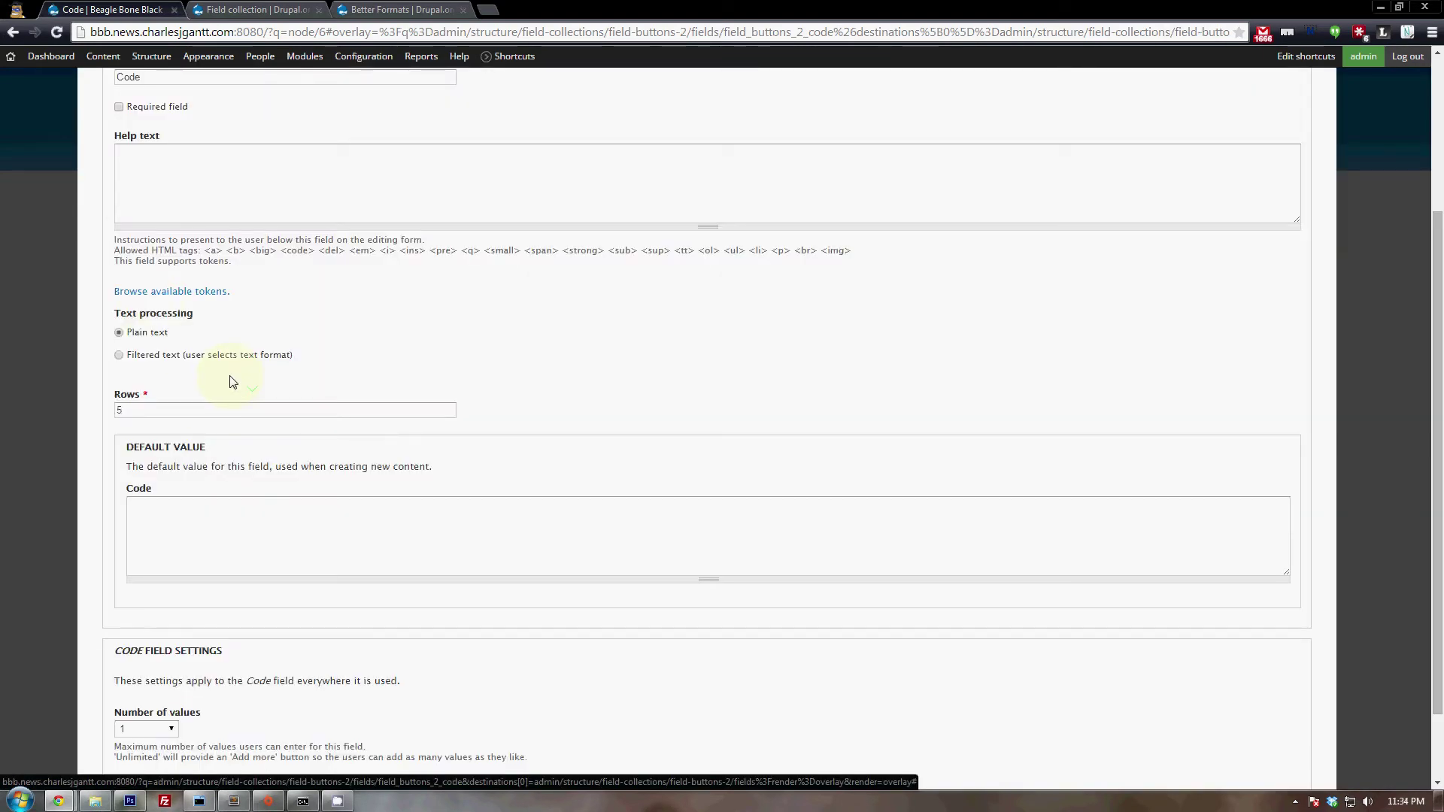
Step: Set the Code field's text processing to Filtered text and limit its allowed text formats to PHP code only
{"action": "left_click", "coordinate": [230, 355]}
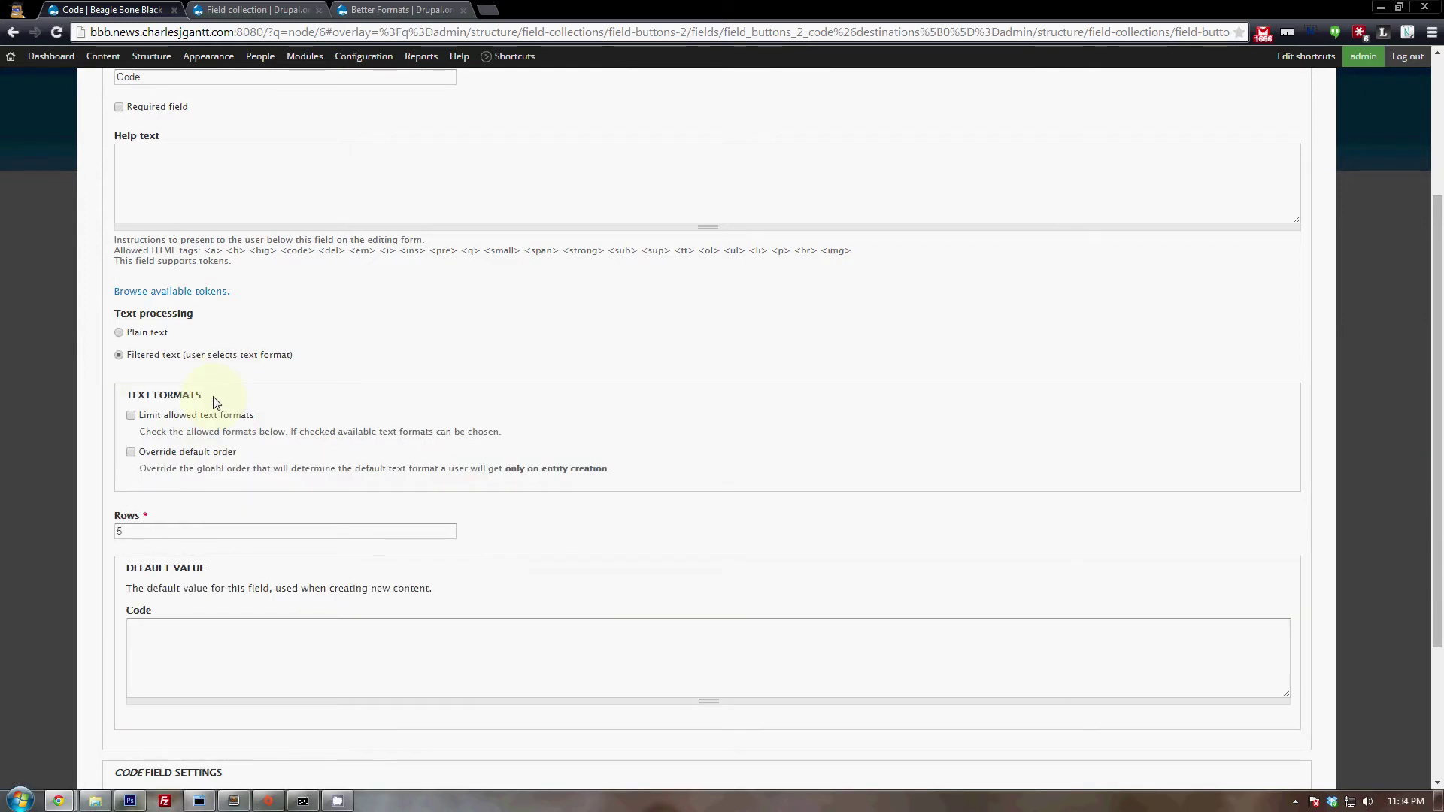
{"action": "left_click", "coordinate": [184, 419]}
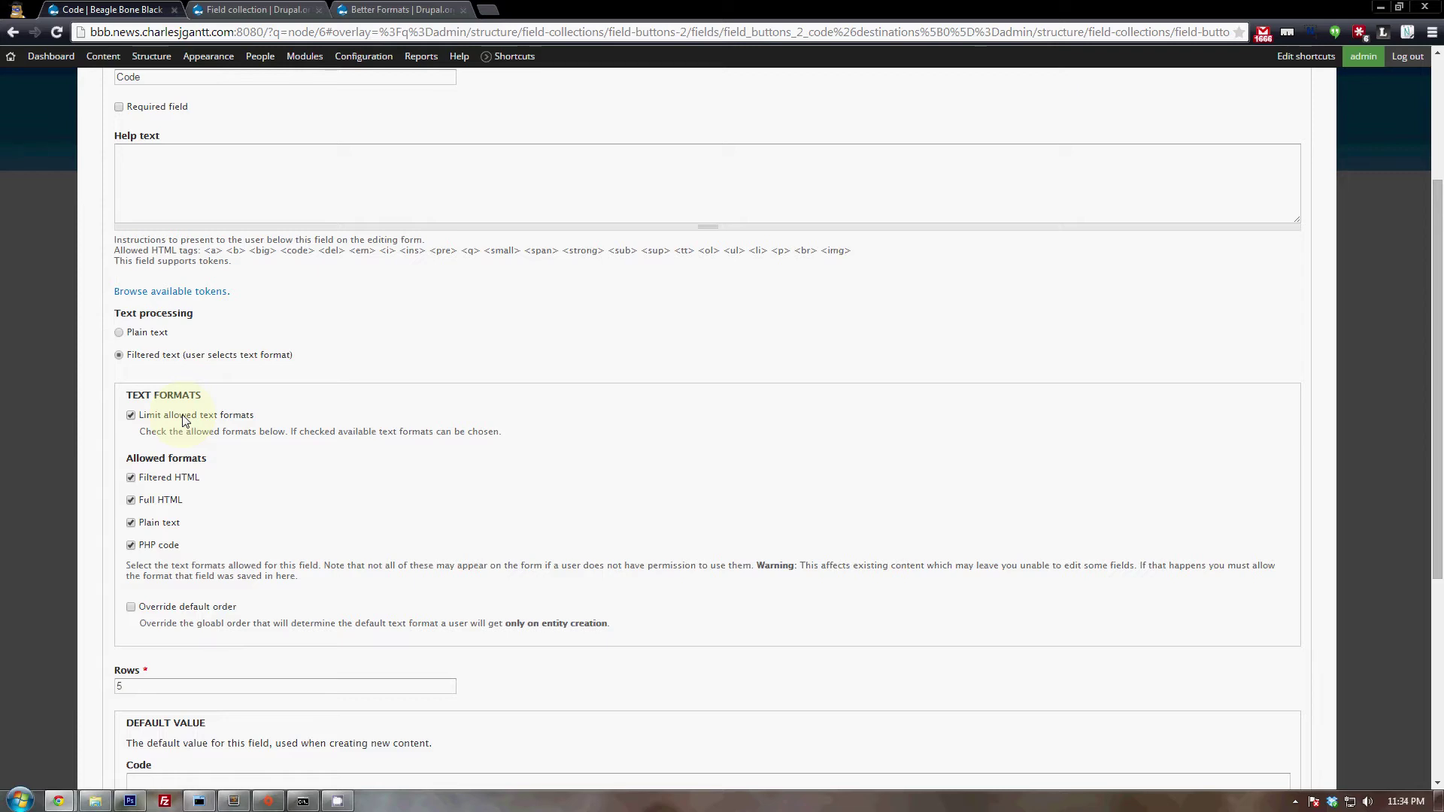
{"action": "left_click", "coordinate": [131, 477]}
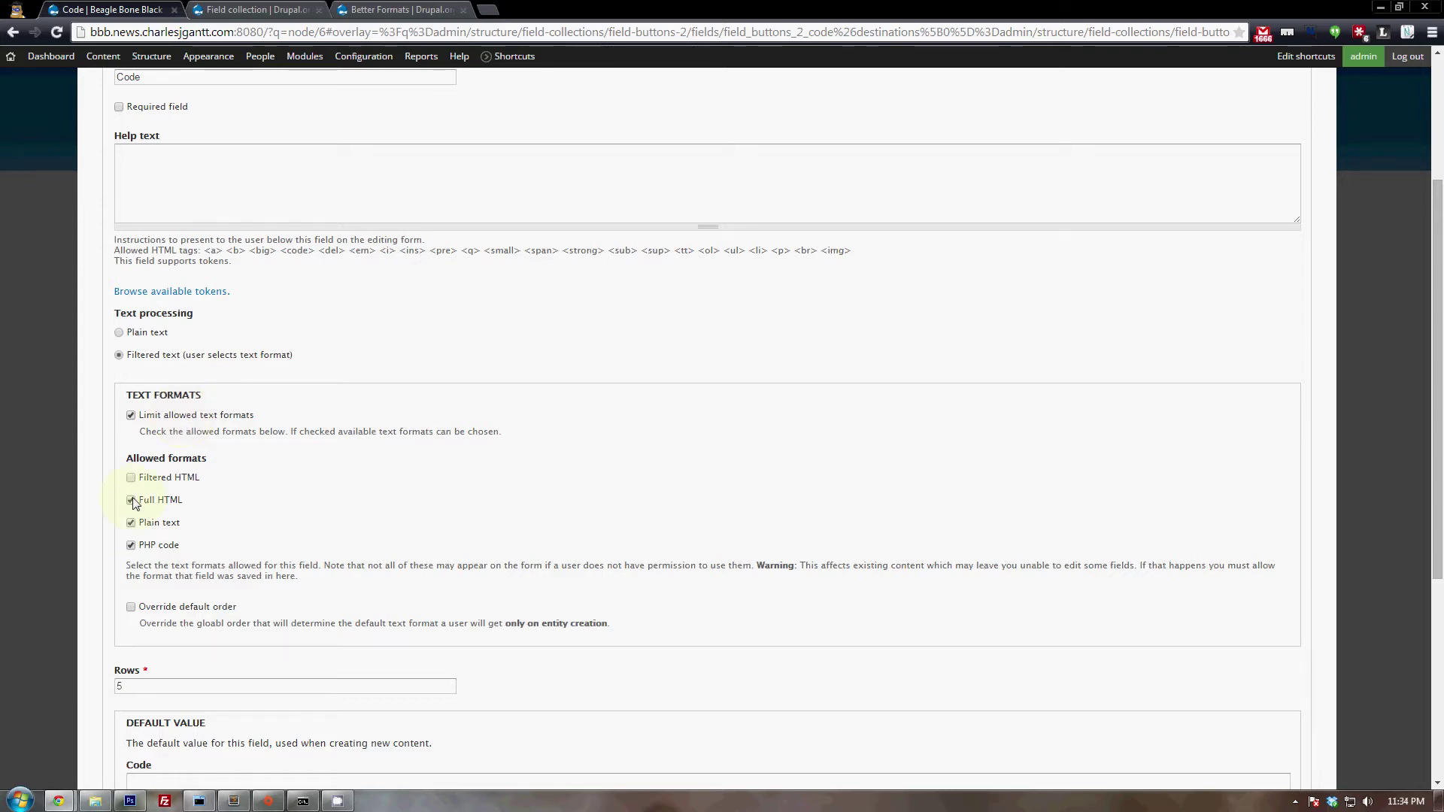
{"action": "left_click", "coordinate": [131, 501]}
{"action": "left_click", "coordinate": [131, 523]}
Step: Set the Code field's rows to 25 and save its settings
{"action": "scroll", "coordinate": [186, 568], "scroll_direction": "down", "scroll_amount": 3}
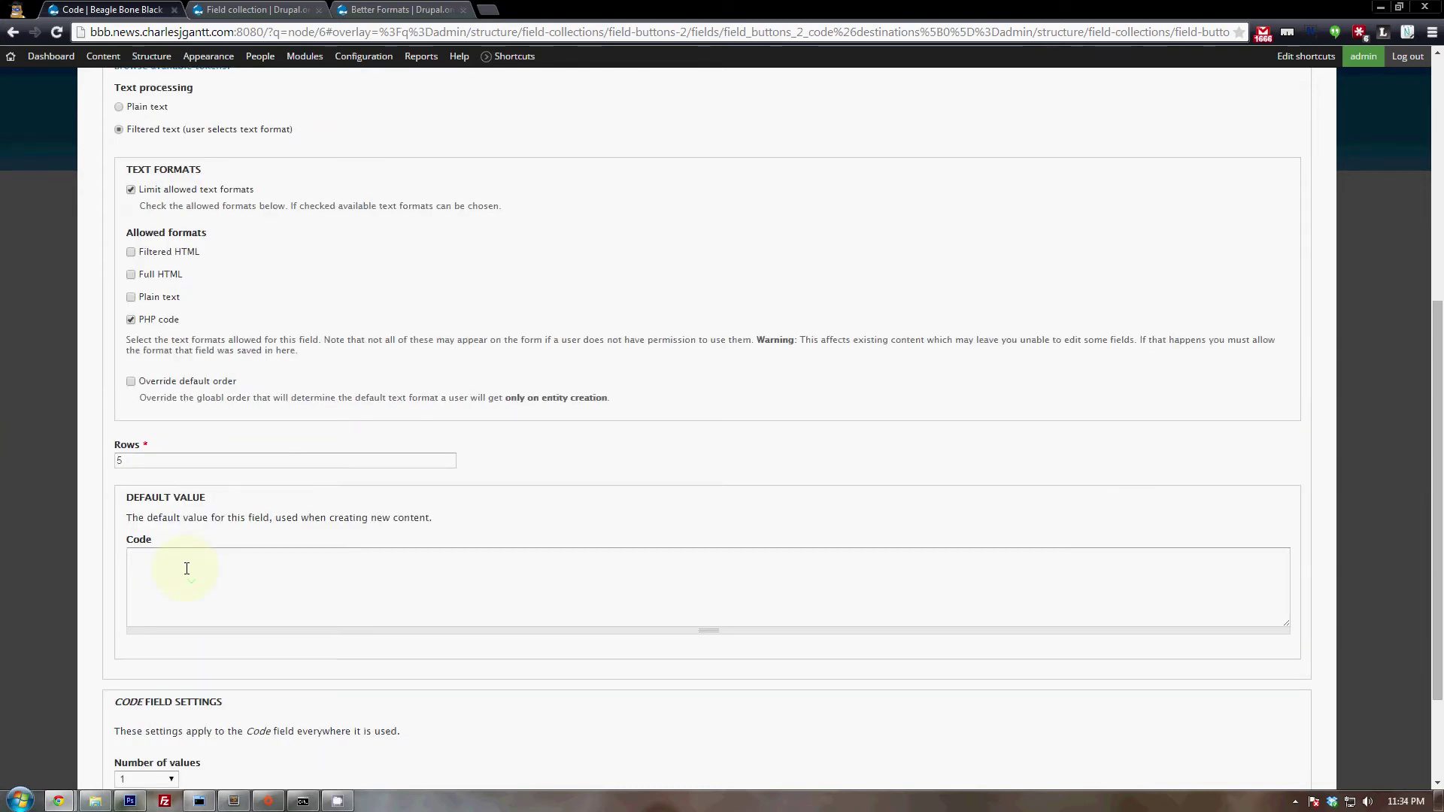
{"action": "double_click", "coordinate": [119, 460]}
{"action": "type", "text": "2"}
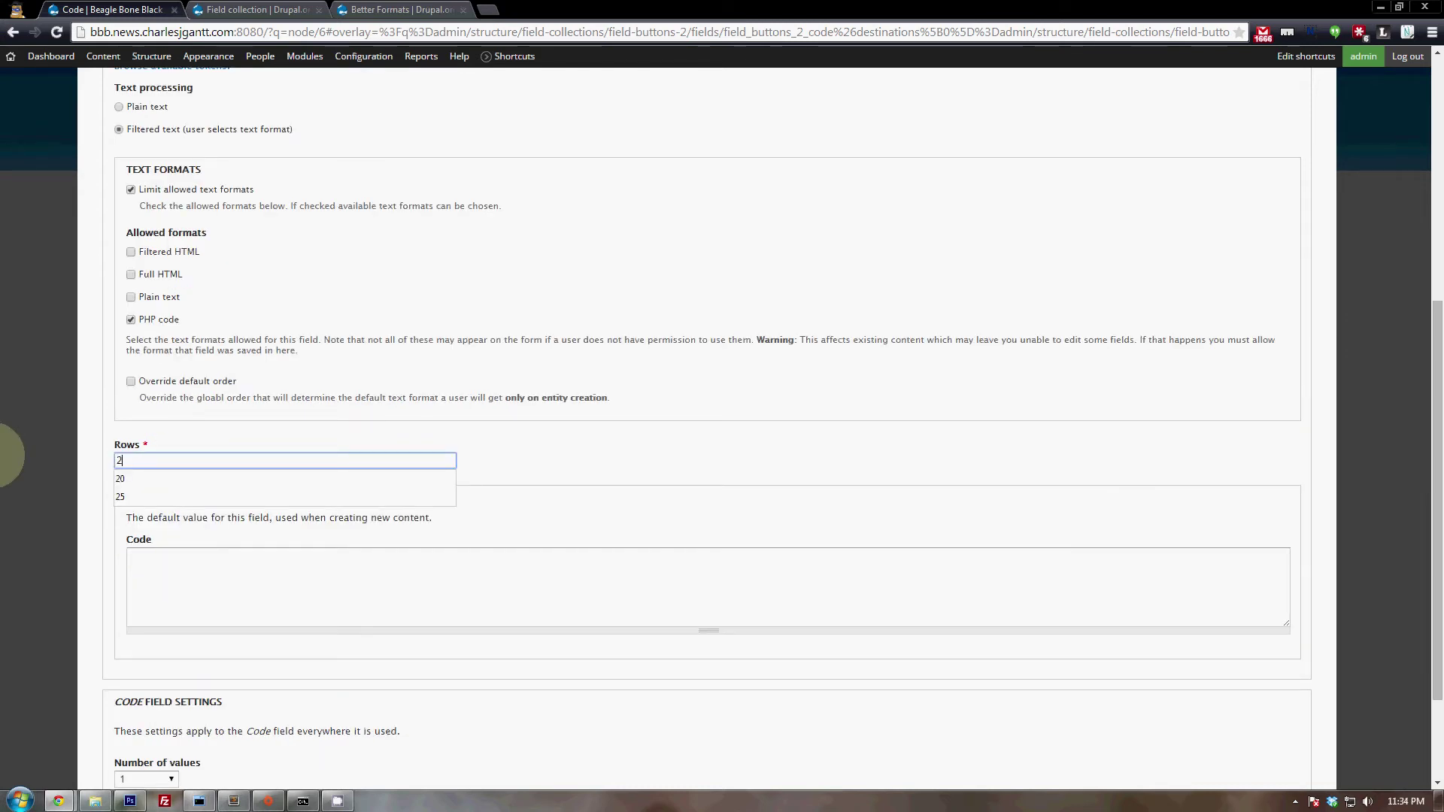
{"action": "type", "text": "5"}
{"action": "scroll", "coordinate": [567, 497], "scroll_direction": "down", "scroll_amount": 2}
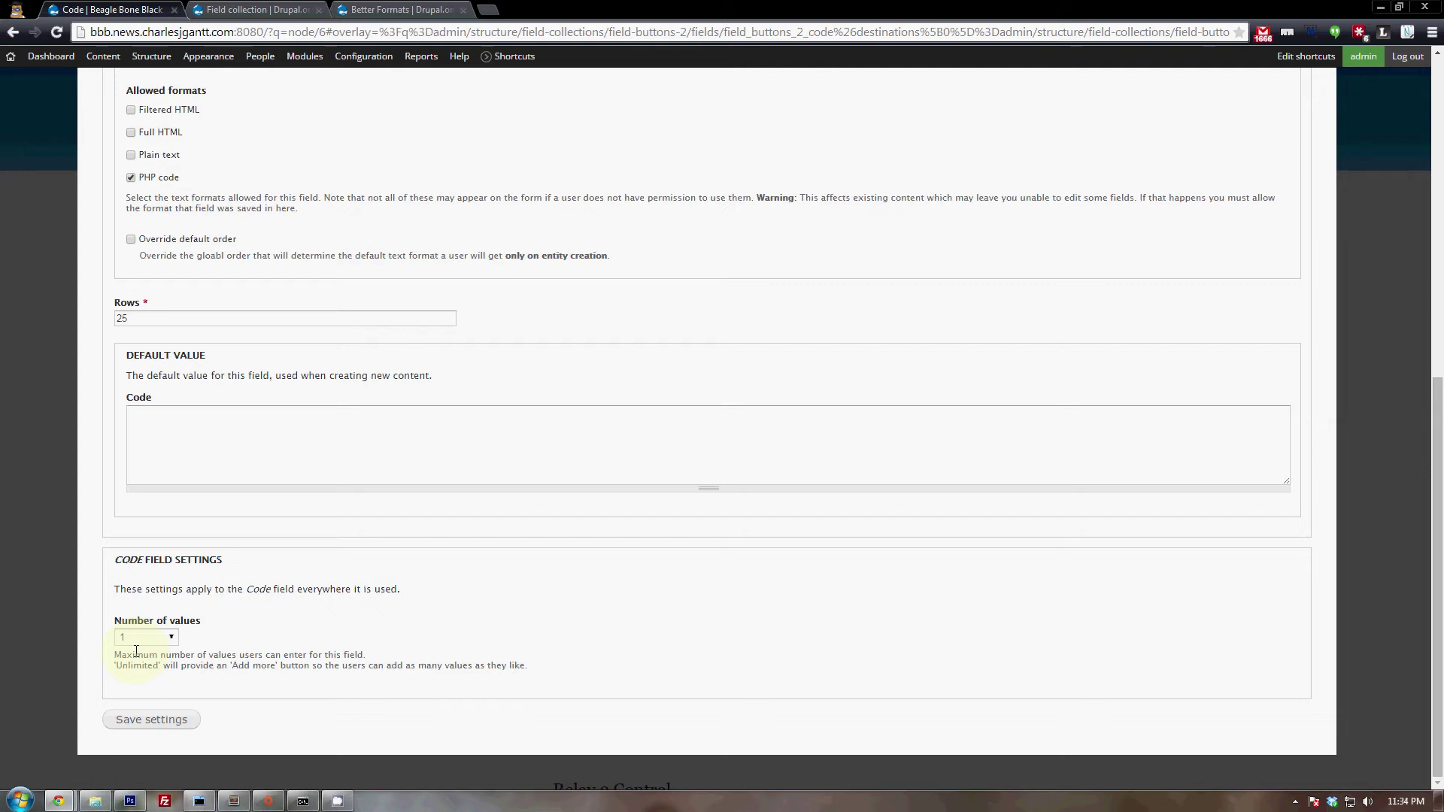
{"action": "left_click", "coordinate": [198, 716]}
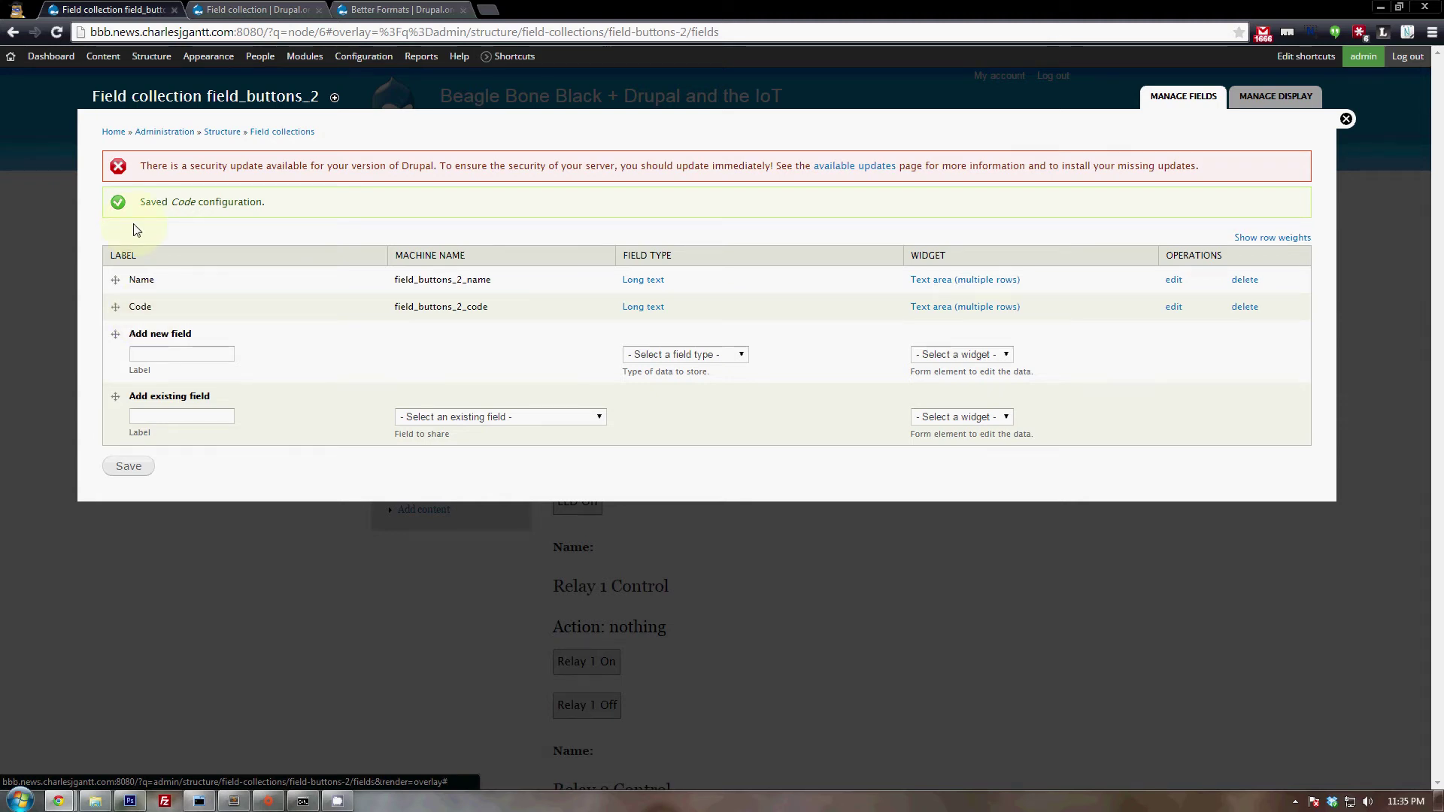
Step: Open the field management list of the Basic page content type to review its fields
{"action": "mouse_move", "coordinate": [120, 61]}
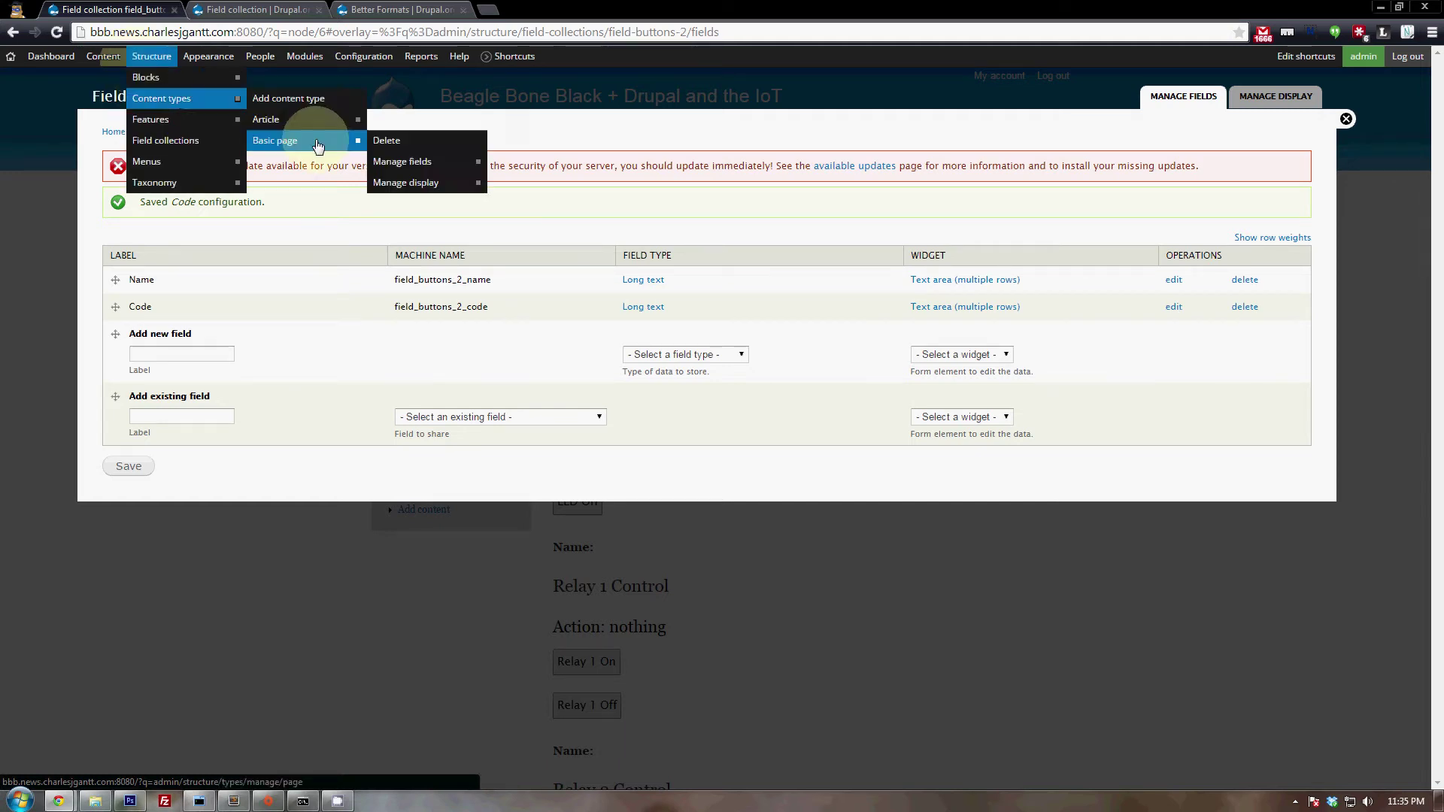
{"action": "mouse_move", "coordinate": [165, 99]}
{"action": "mouse_move", "coordinate": [294, 141]}
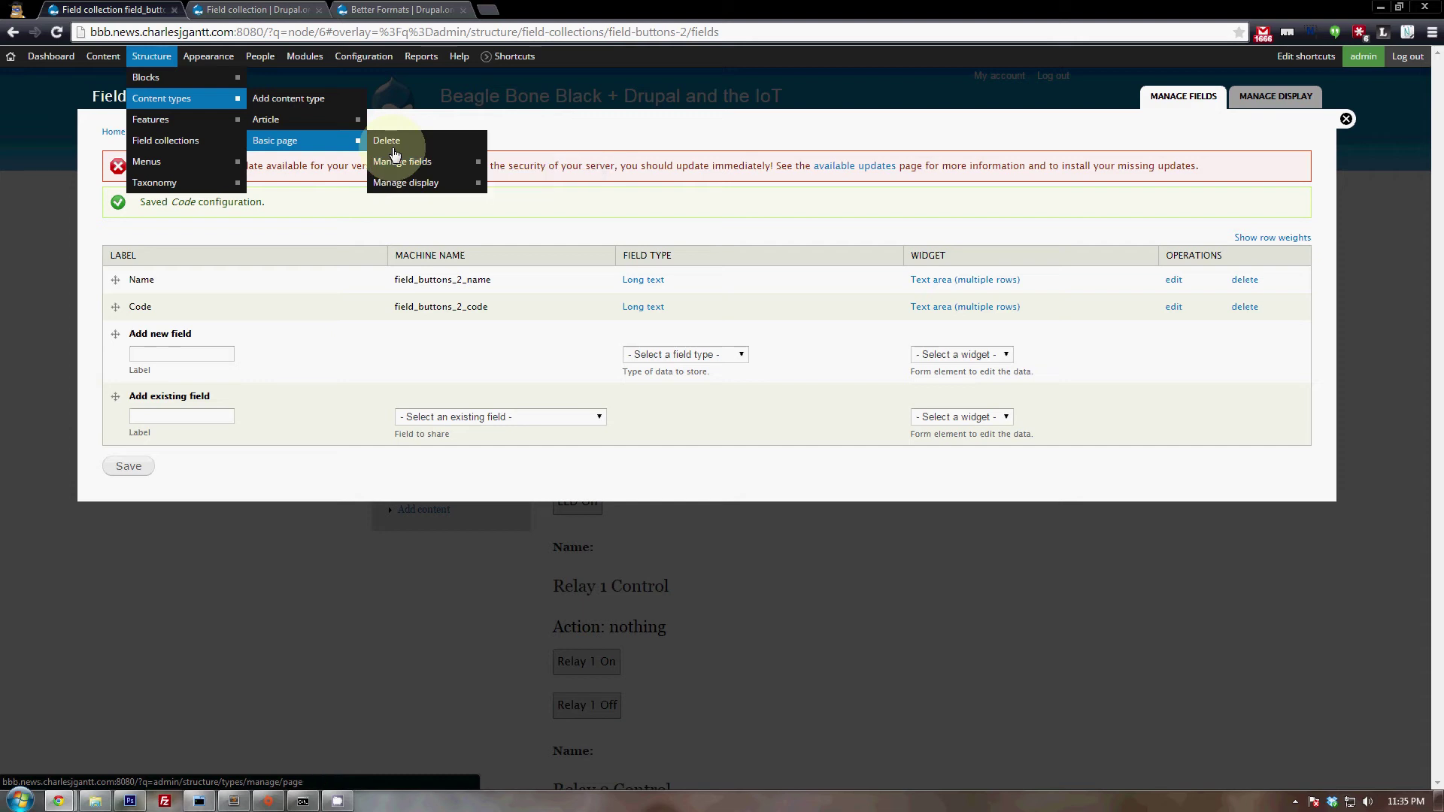
{"action": "left_click", "coordinate": [406, 166]}
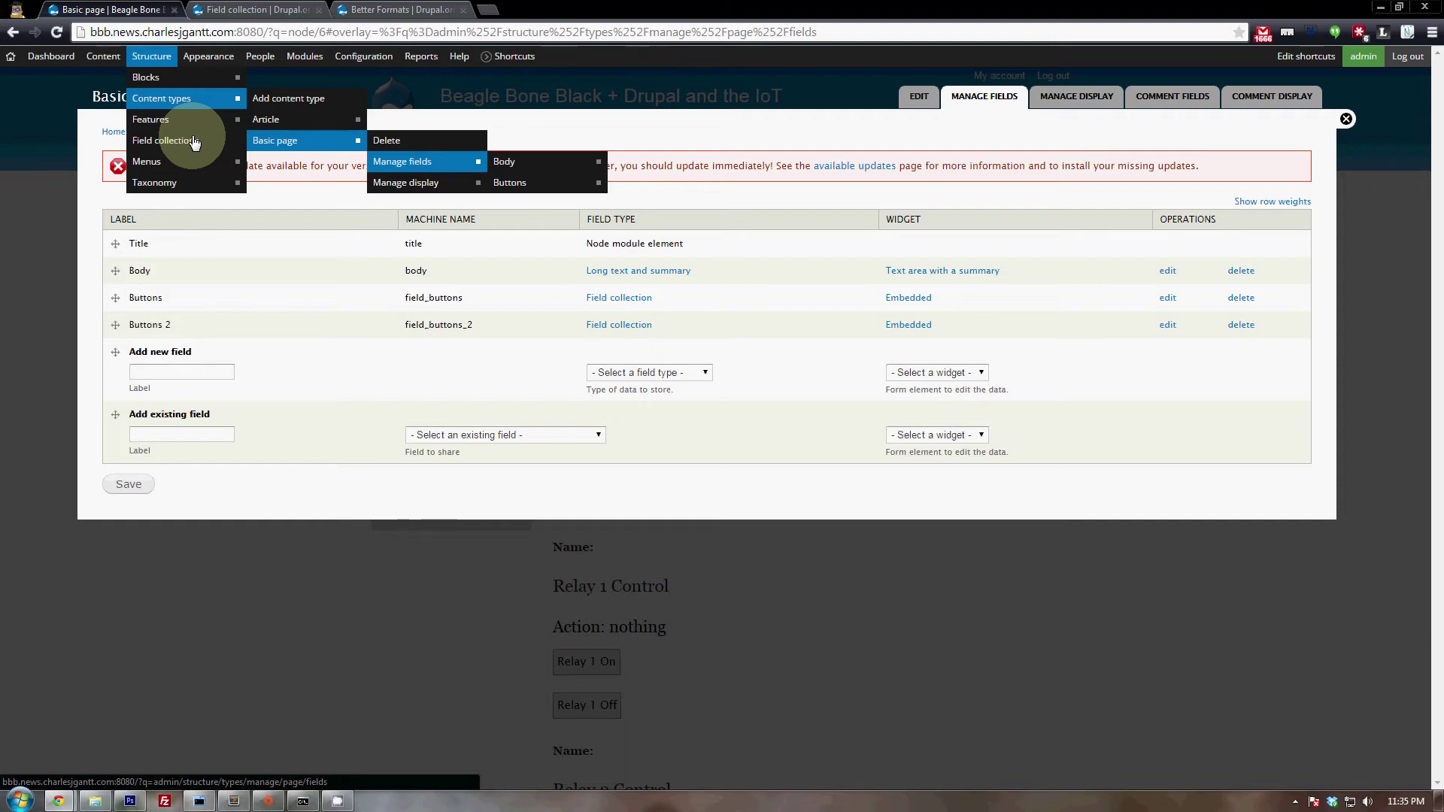
Step: Hide the Name and Code labels in the field_buttons_2 collection's display settings and save them
{"action": "mouse_move", "coordinate": [191, 81]}
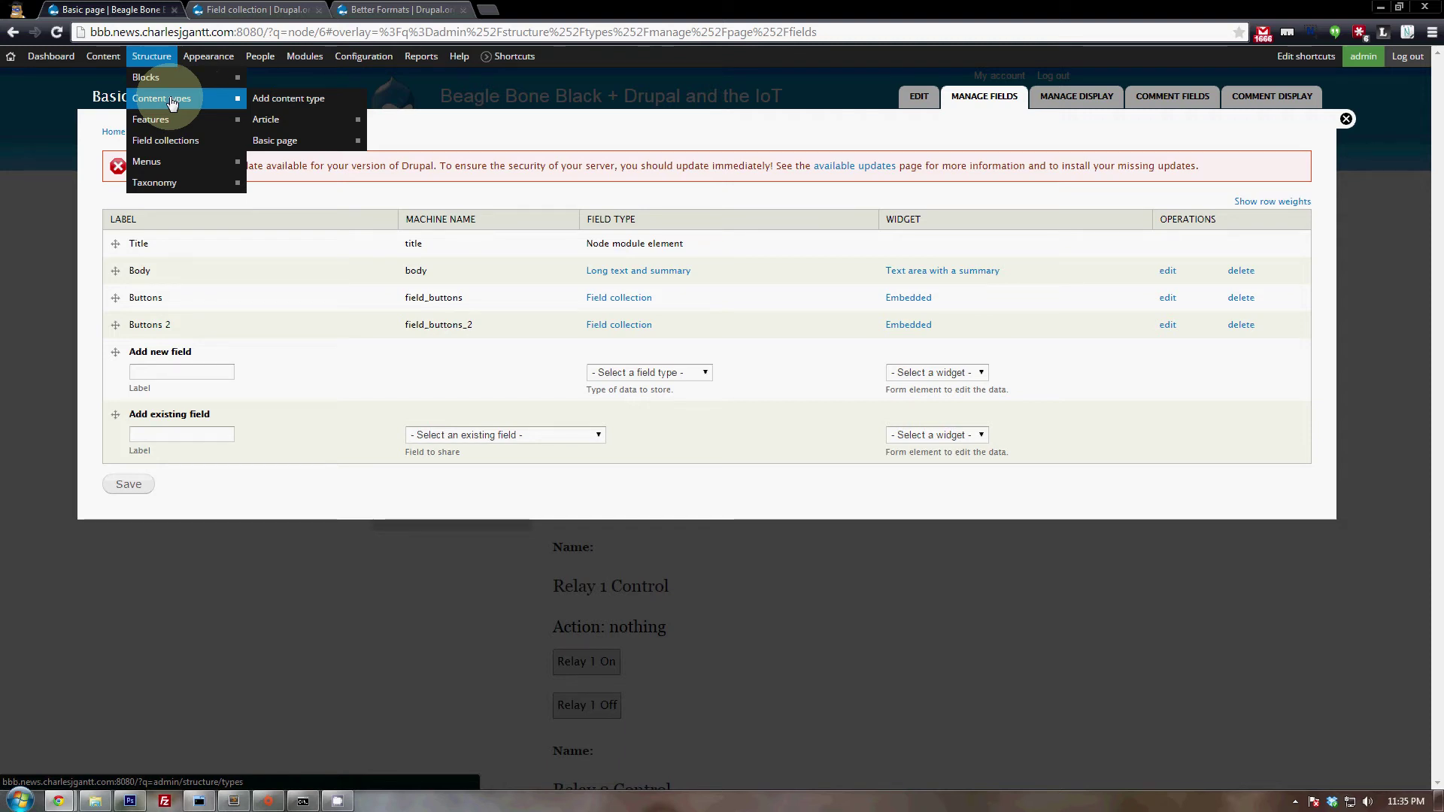
{"action": "left_click", "coordinate": [211, 141]}
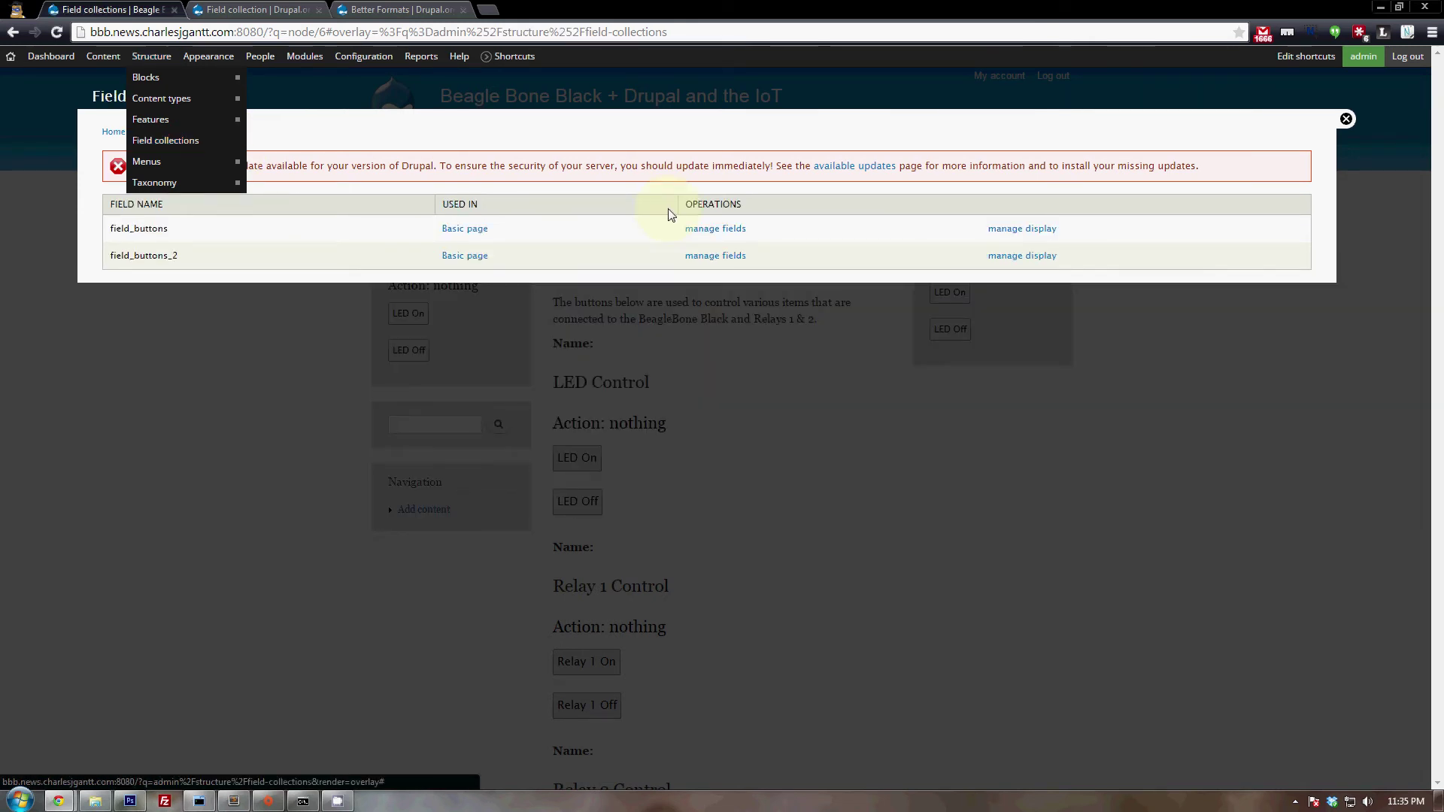
{"action": "left_click", "coordinate": [1022, 255]}
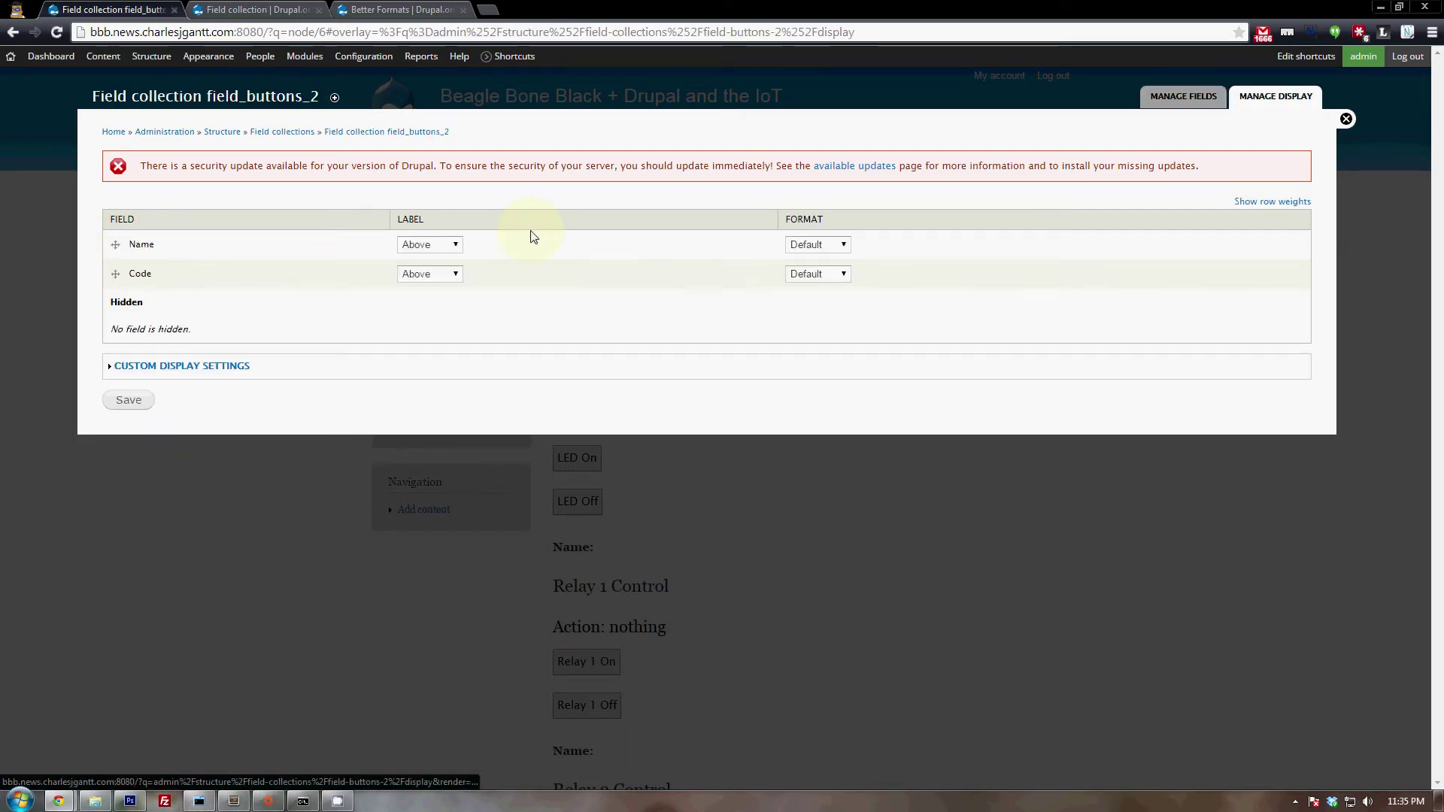
{"action": "left_click", "coordinate": [429, 245]}
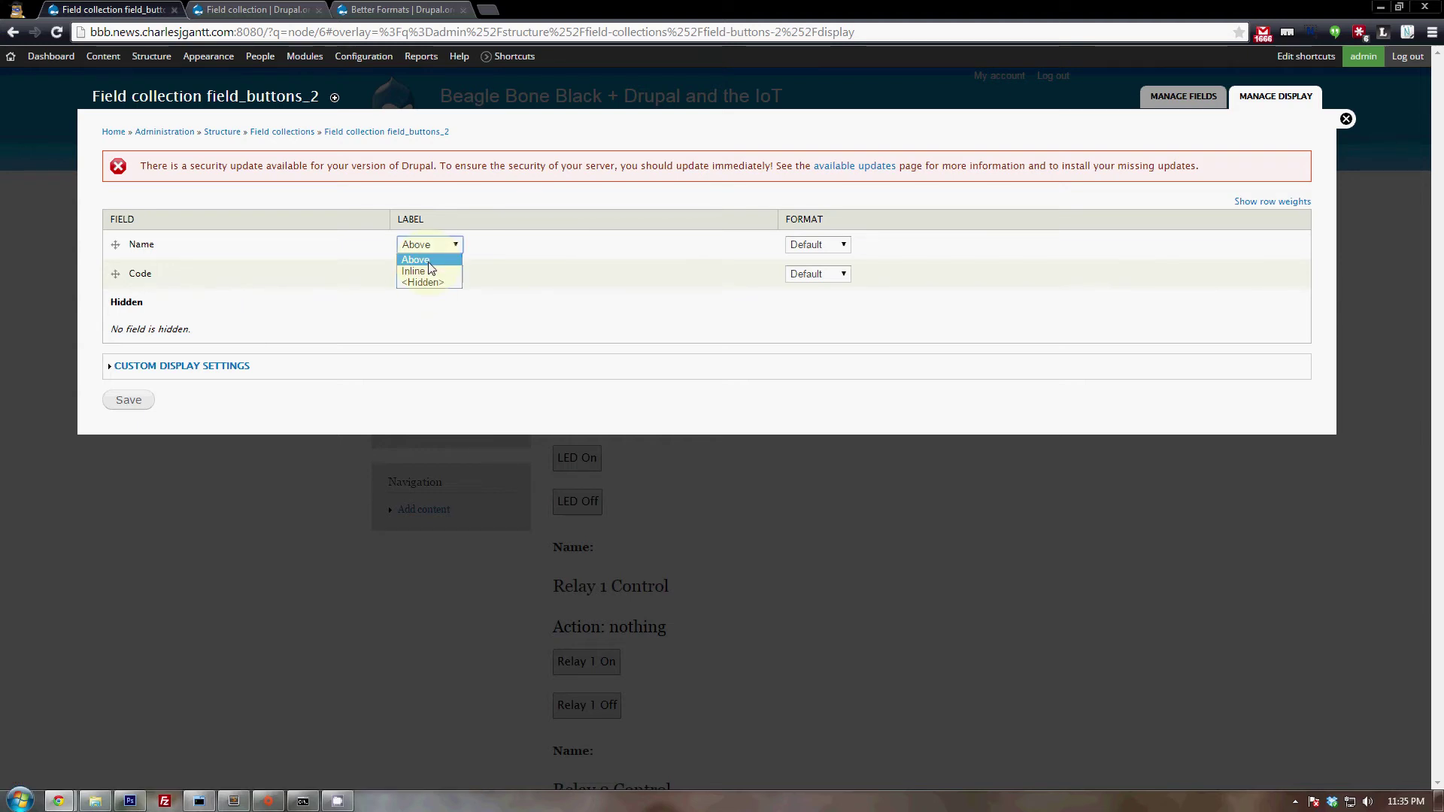
{"action": "left_click", "coordinate": [422, 282]}
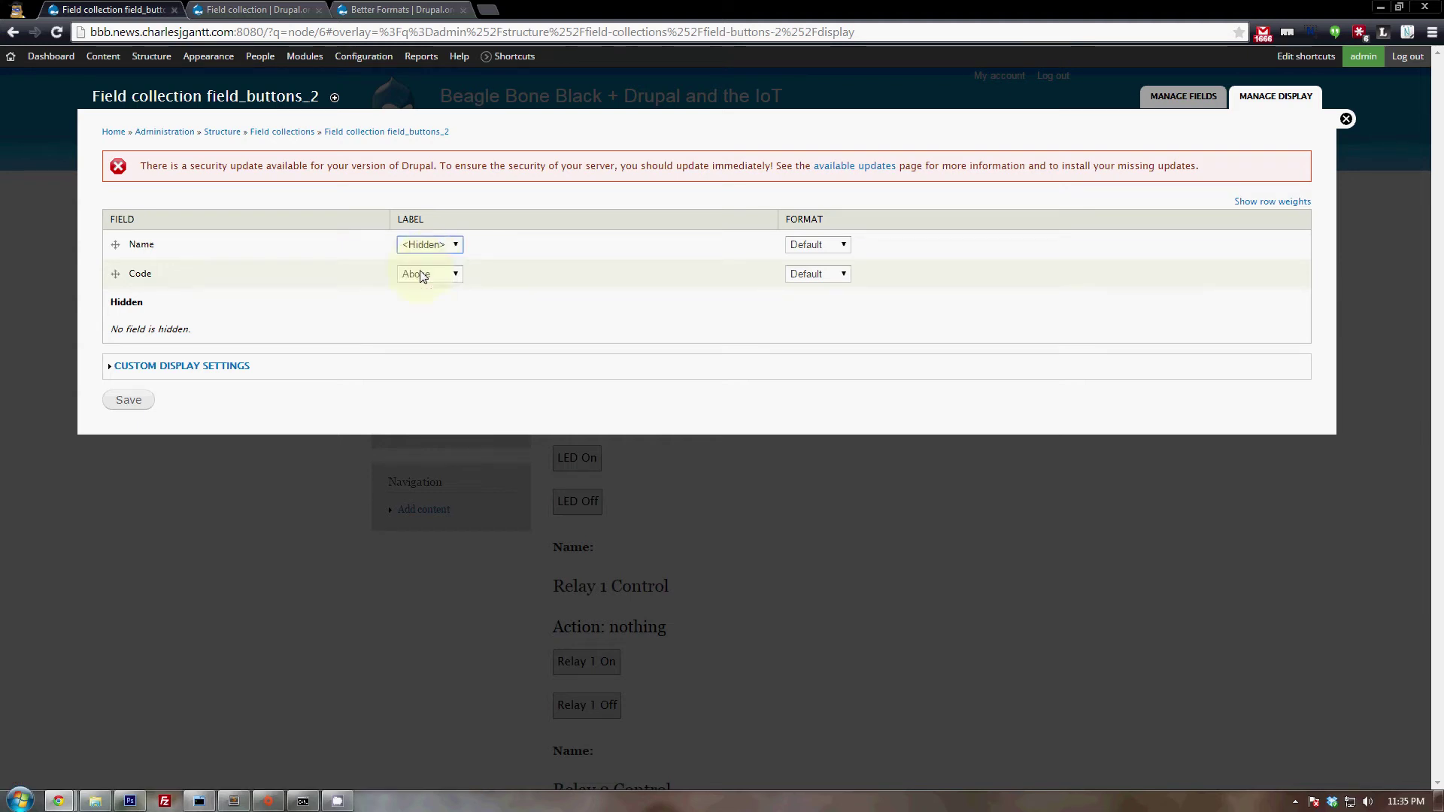
{"action": "left_click", "coordinate": [423, 276]}
{"action": "key", "text": "Return"}
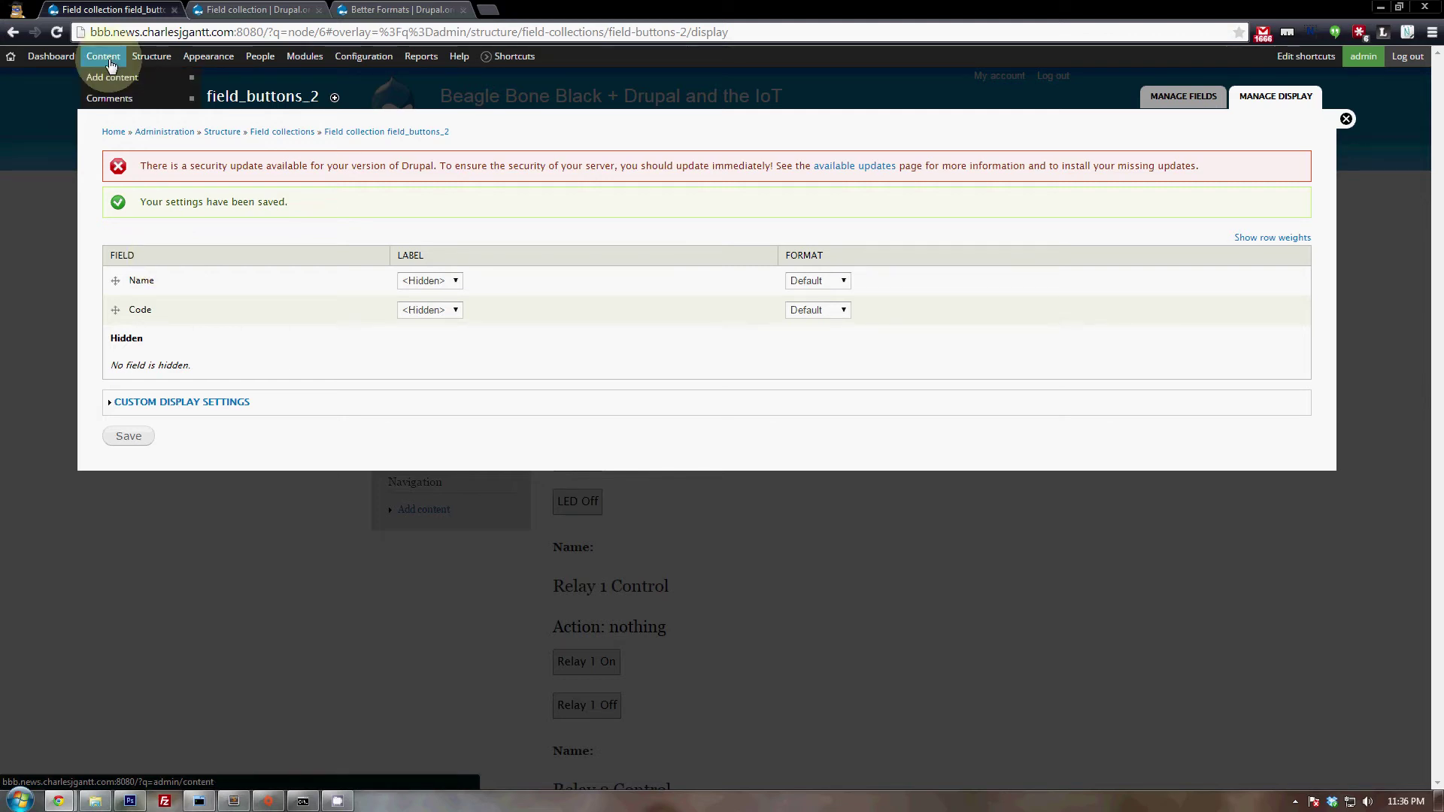
Step: Delete the Buttons 2 field from the Basic page content type
{"action": "mouse_move", "coordinate": [407, 165]}
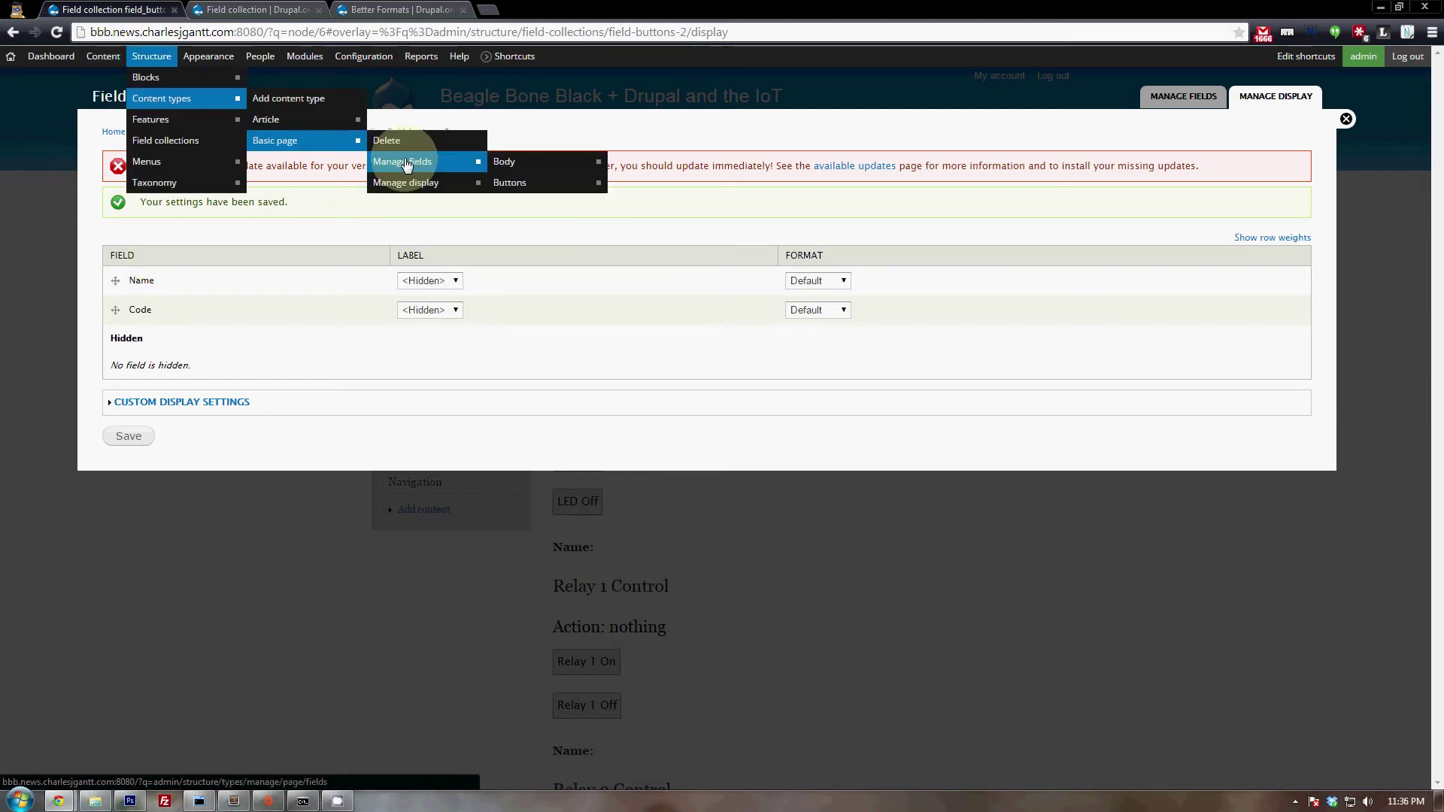
{"action": "left_click", "coordinate": [406, 165]}
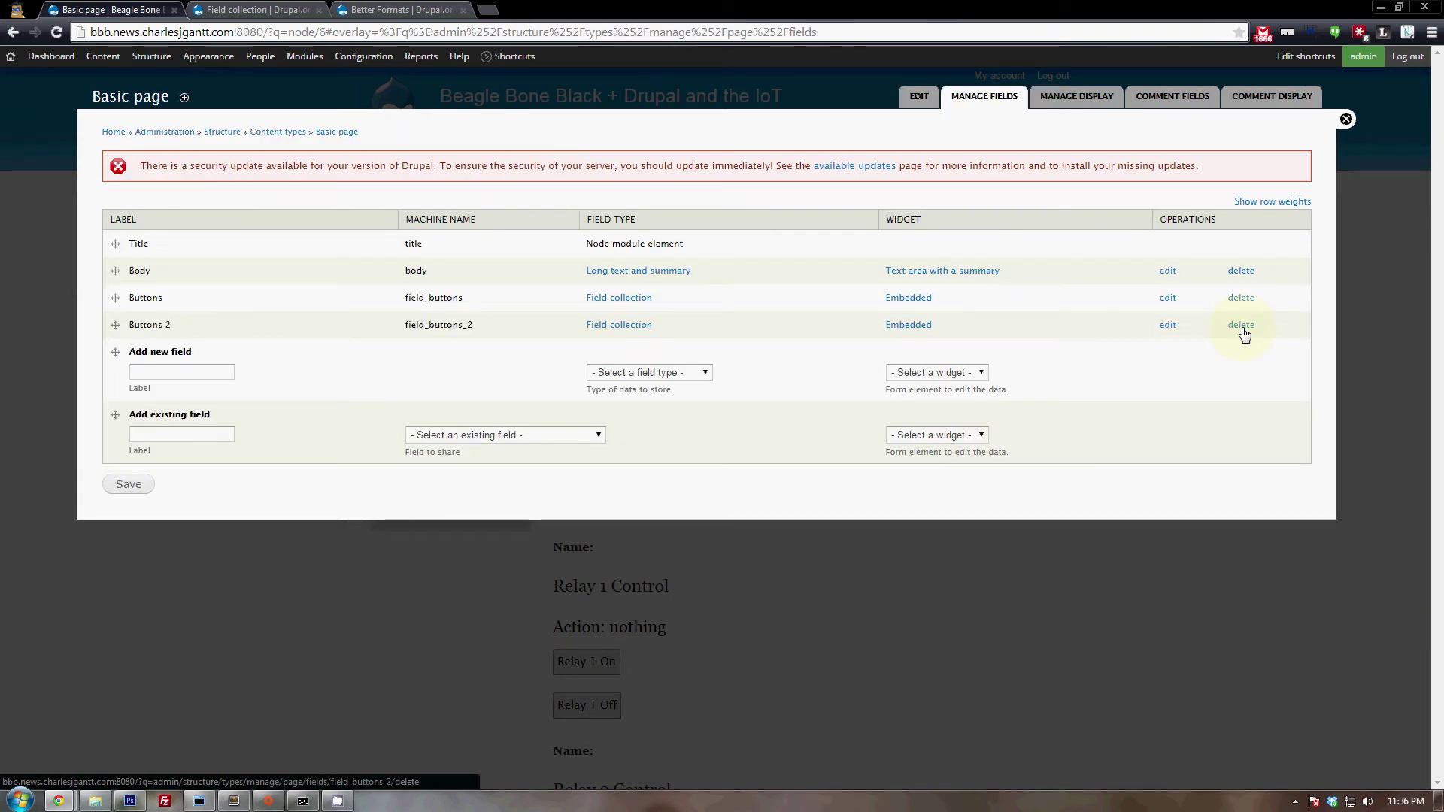
{"action": "left_click", "coordinate": [1241, 325]}
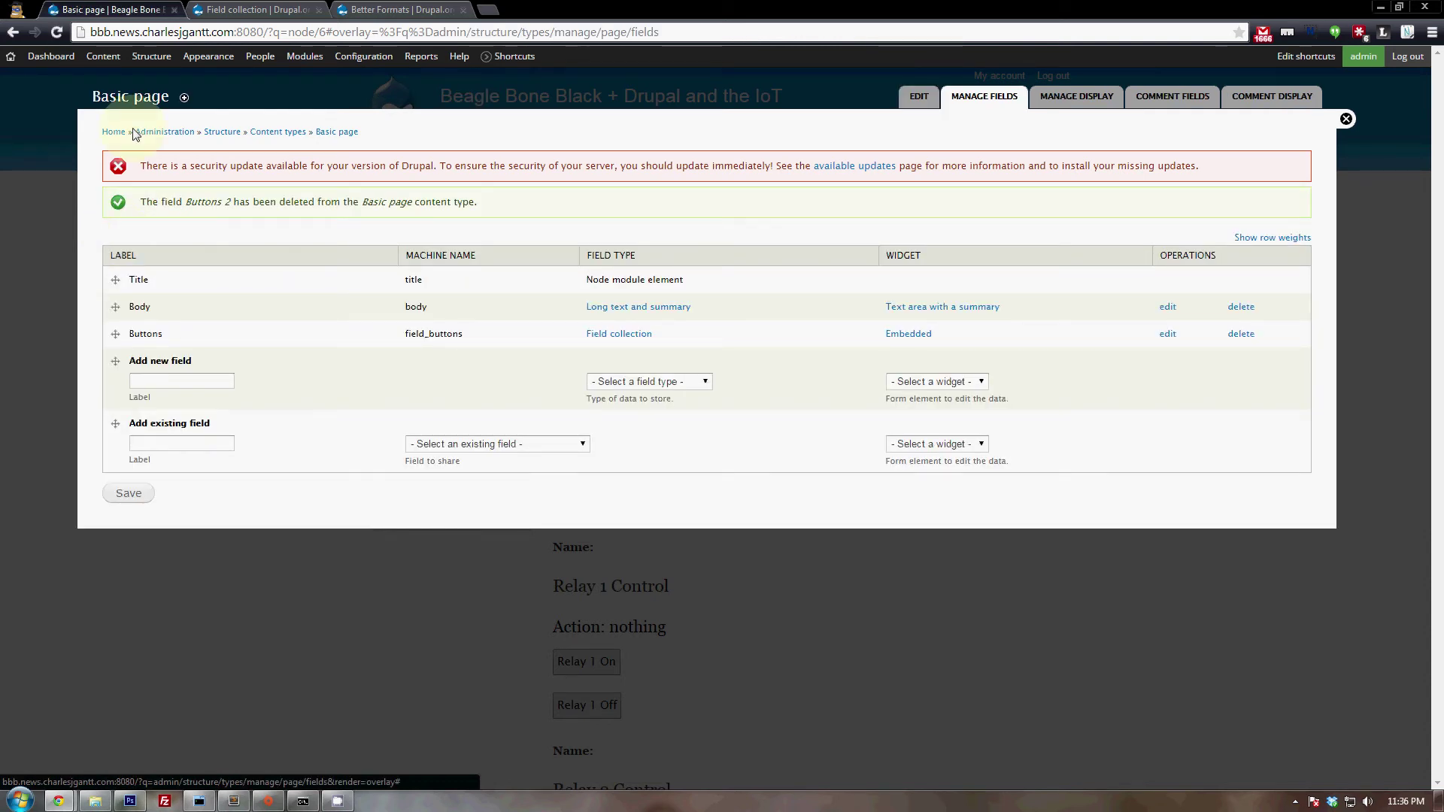
Step: Start a new Basic page and enter the title Automation Demo 2
{"action": "mouse_move", "coordinate": [106, 60]}
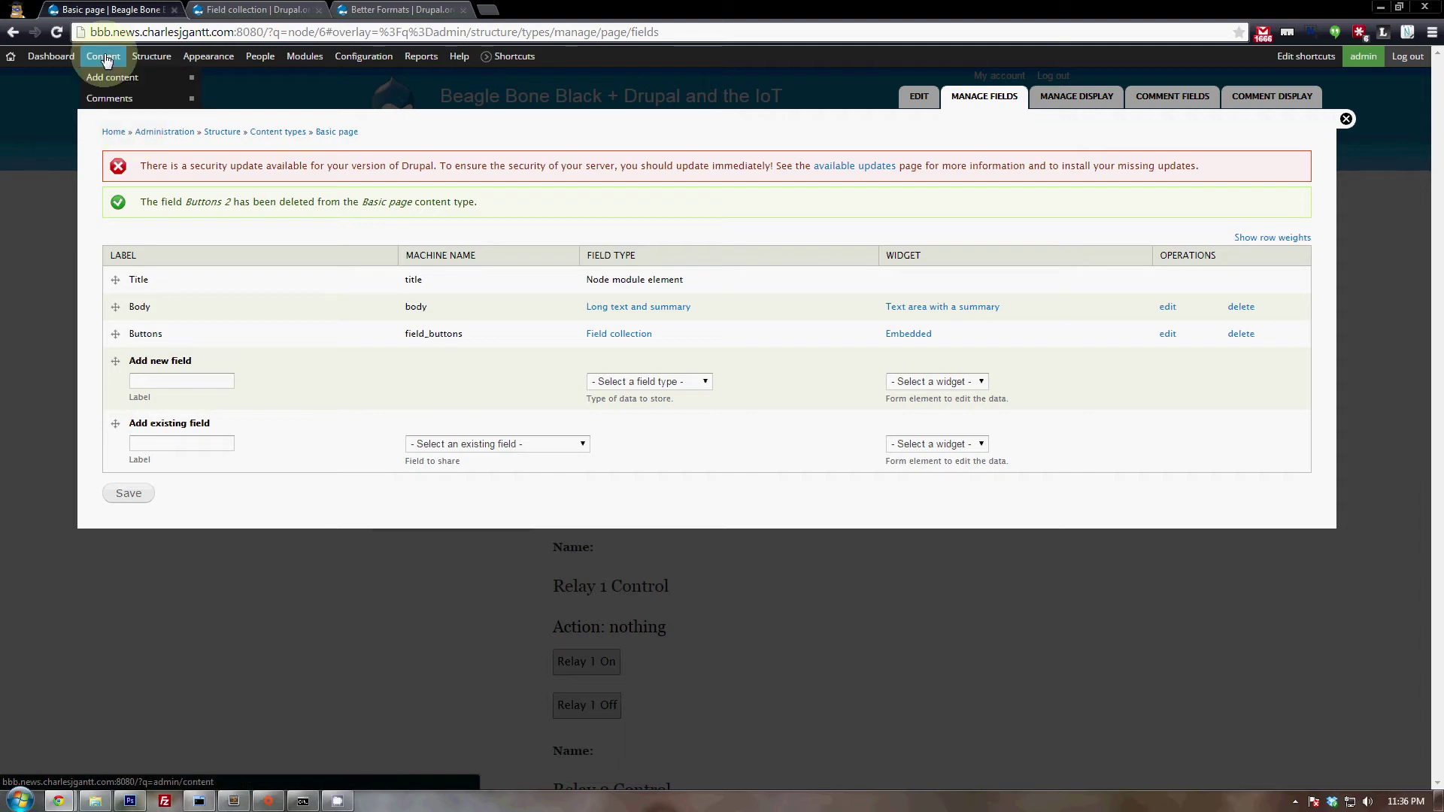
{"action": "mouse_move", "coordinate": [150, 77]}
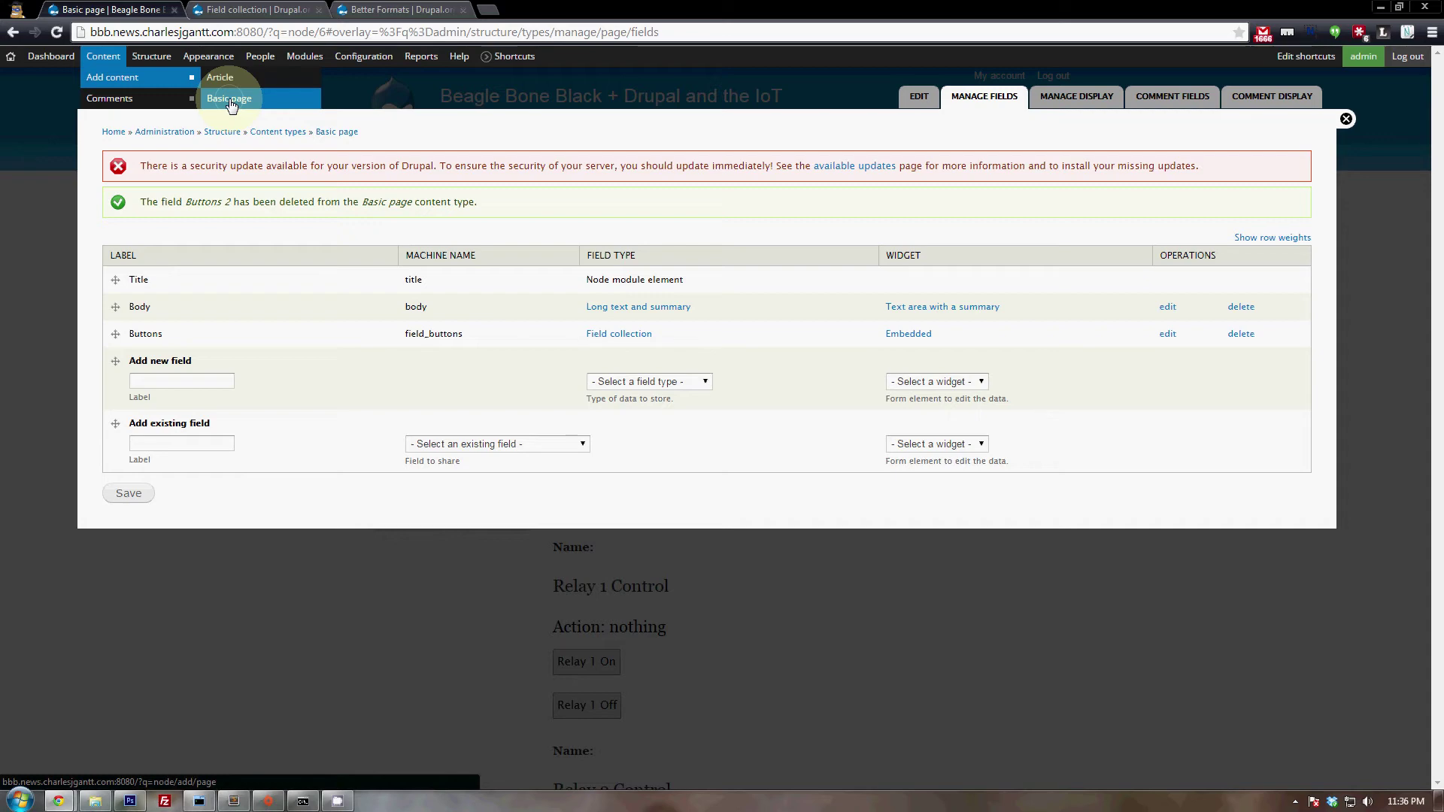
{"action": "left_click", "coordinate": [231, 104]}
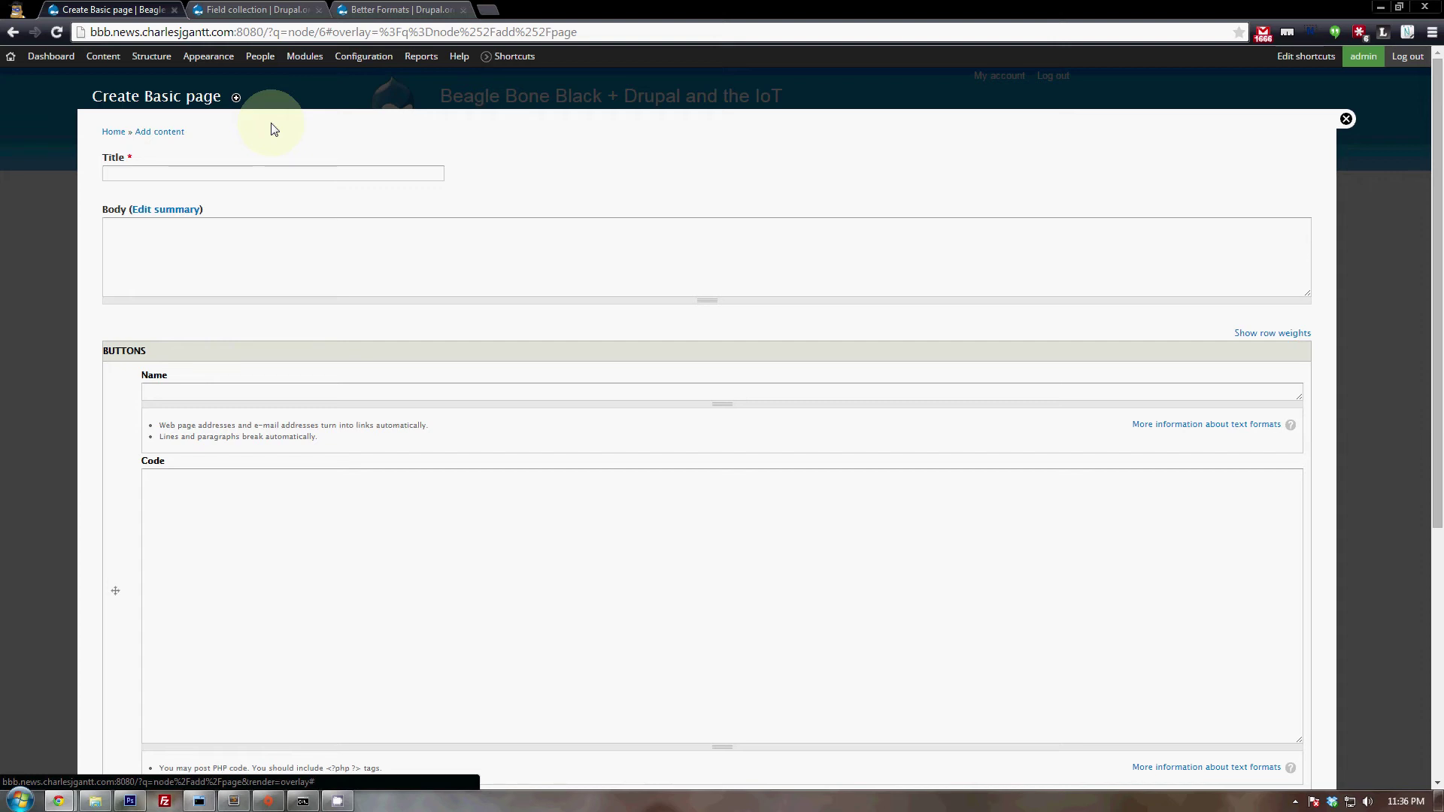
{"action": "left_click", "coordinate": [255, 175]}
{"action": "left_click", "coordinate": [259, 168]}
{"action": "type", "text": "A"}
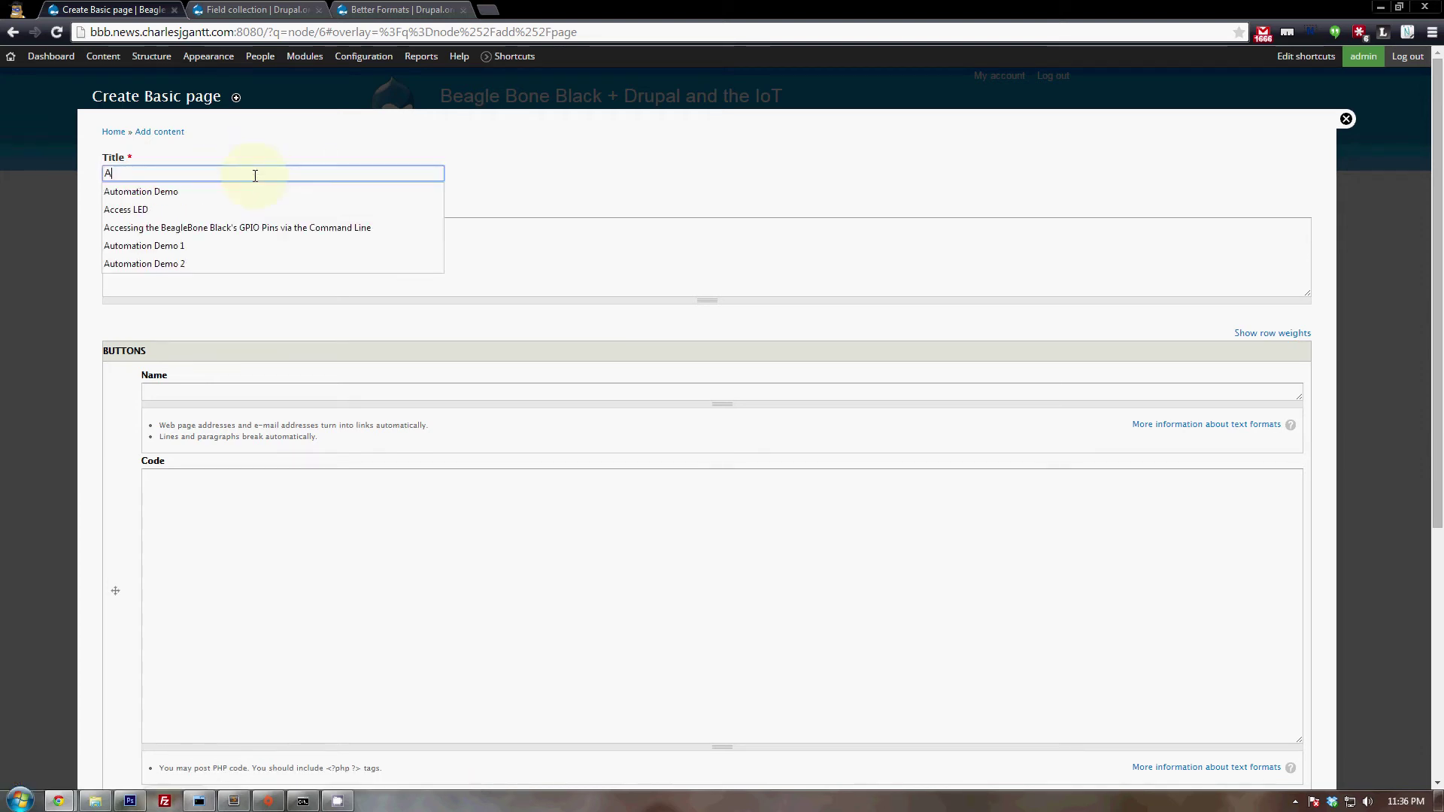
{"action": "type", "text": "utomt"}
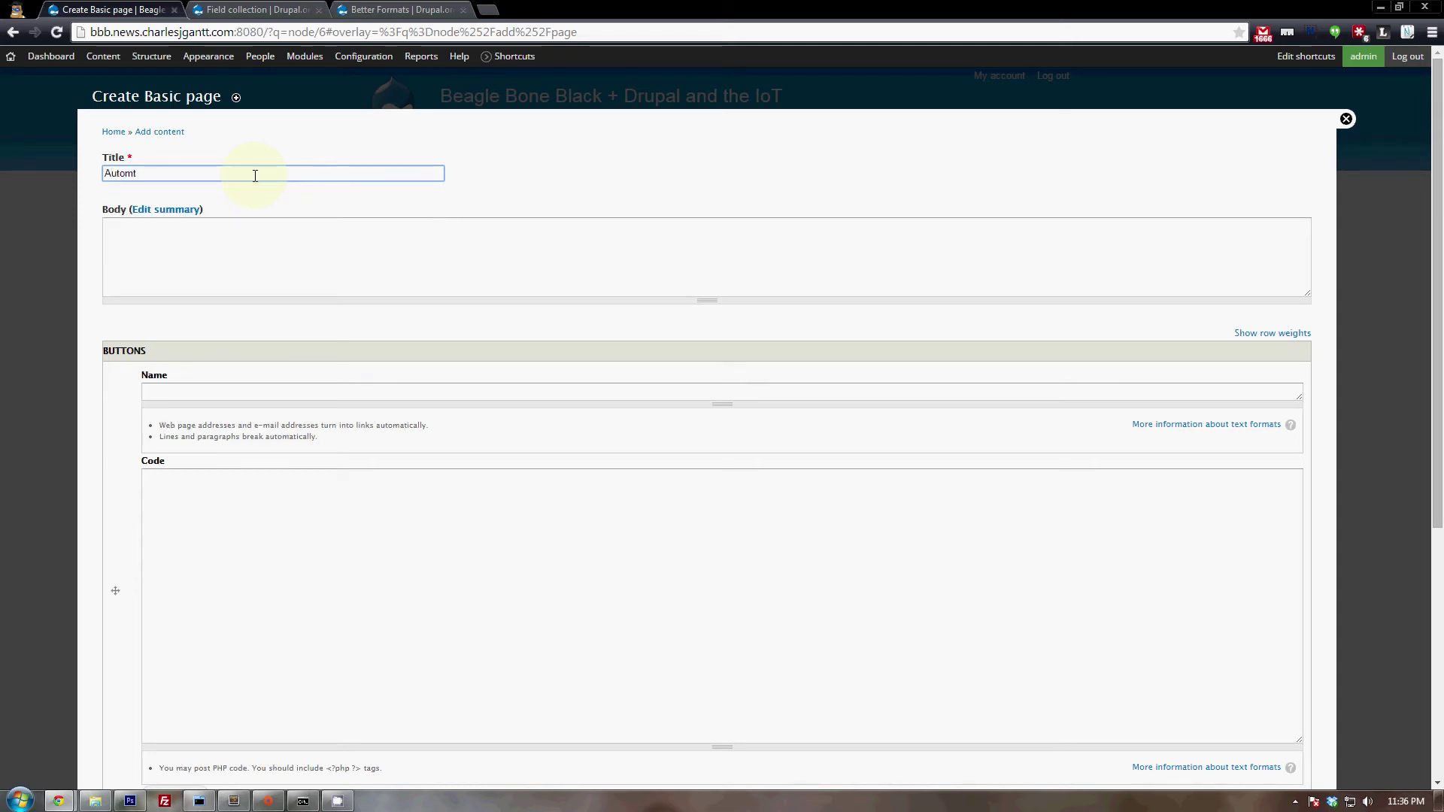
{"action": "key", "text": "BackSpace"}
{"action": "type", "text": "ation Demo 2"}
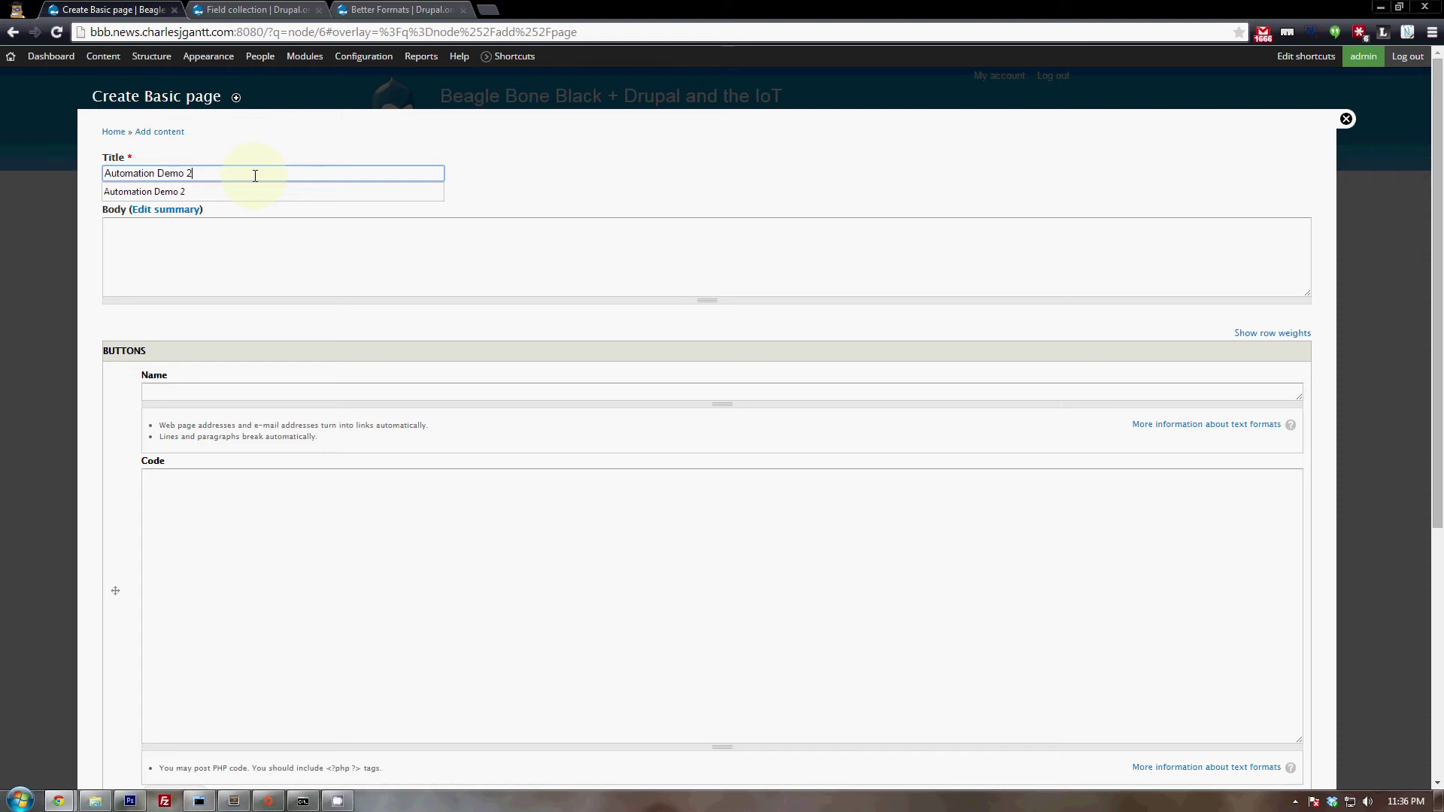
Step: Enter the body text "These buttons control the GPIO pins on the BeagleBoneBlack"
{"action": "left_click", "coordinate": [269, 240]}
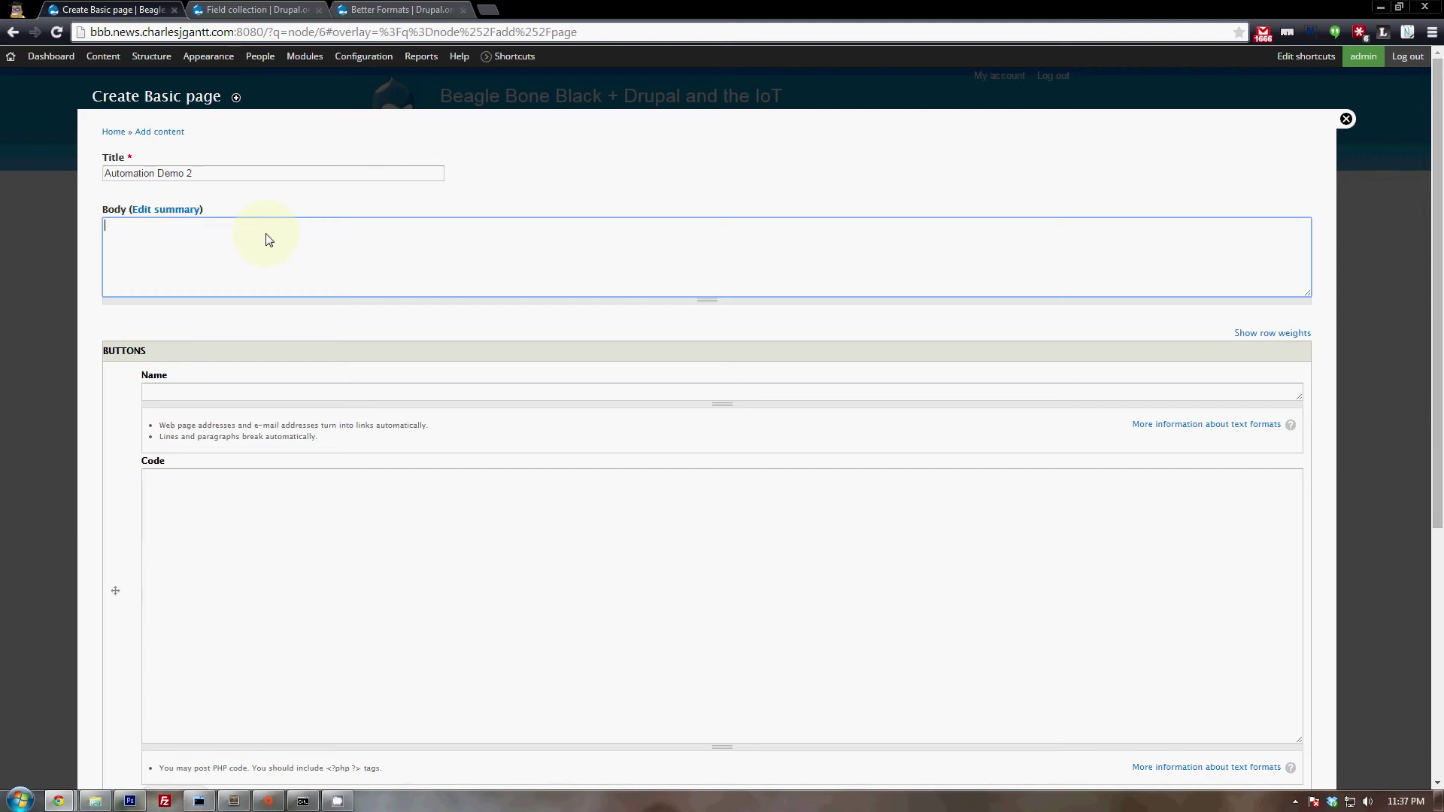
{"action": "type", "text": "TR"}
{"action": "type", "text": "ese Butto"}
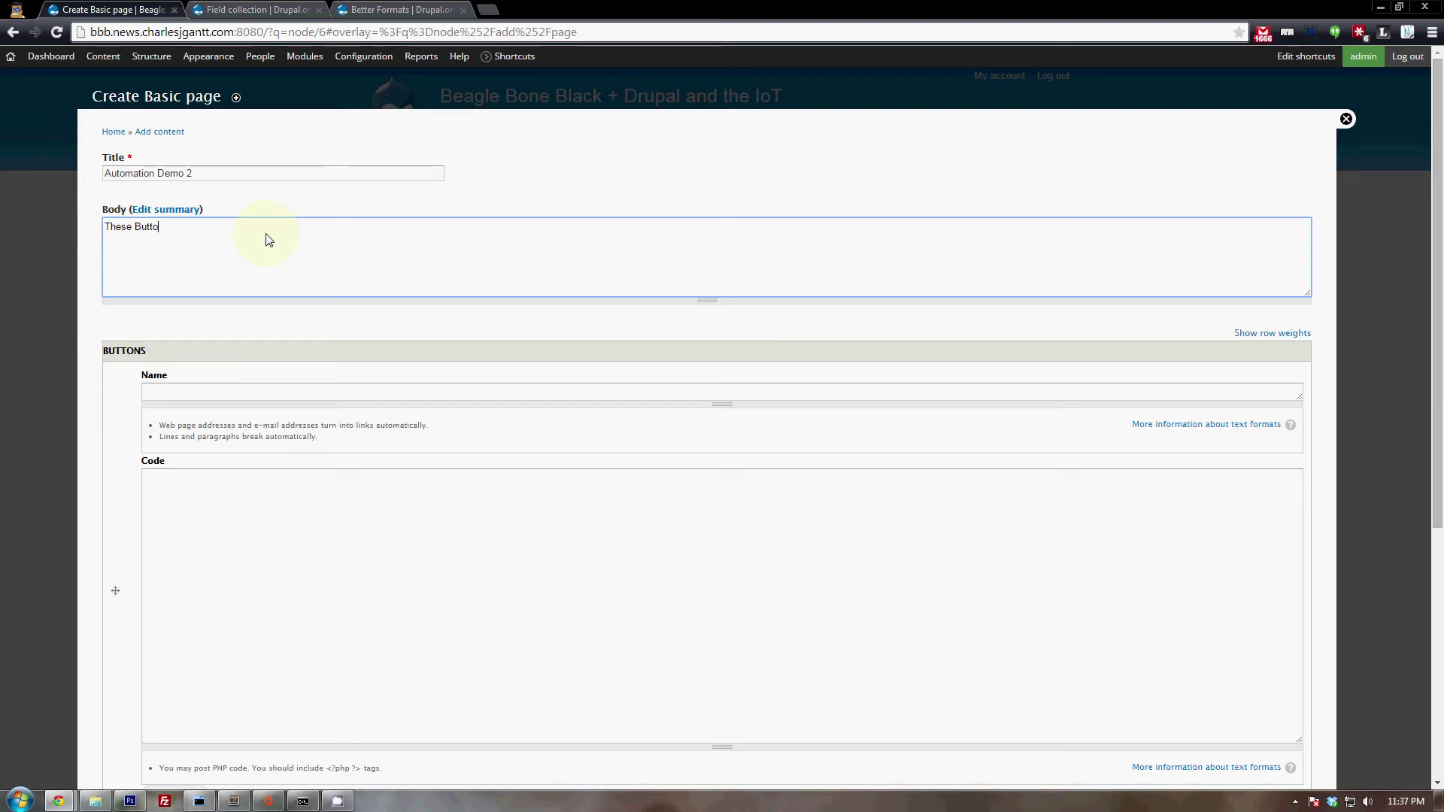
{"action": "key", "text": "ctrl+BackSpace"}
{"action": "type", "text": "buttons contr"}
{"action": "key", "text": "BackSpace"}
{"action": "key", "text": "BackSpace"}
{"action": "key", "text": "BackSpace"}
{"action": "key", "text": "BackSpace"}
{"action": "key", "text": "BackSpace"}
{"action": "key", "text": "BackSpace"}
{"action": "key", "text": "BackSpace"}
{"action": "key", "text": "BackSpace"}
{"action": "type", "text": "ns control the GPIO"}
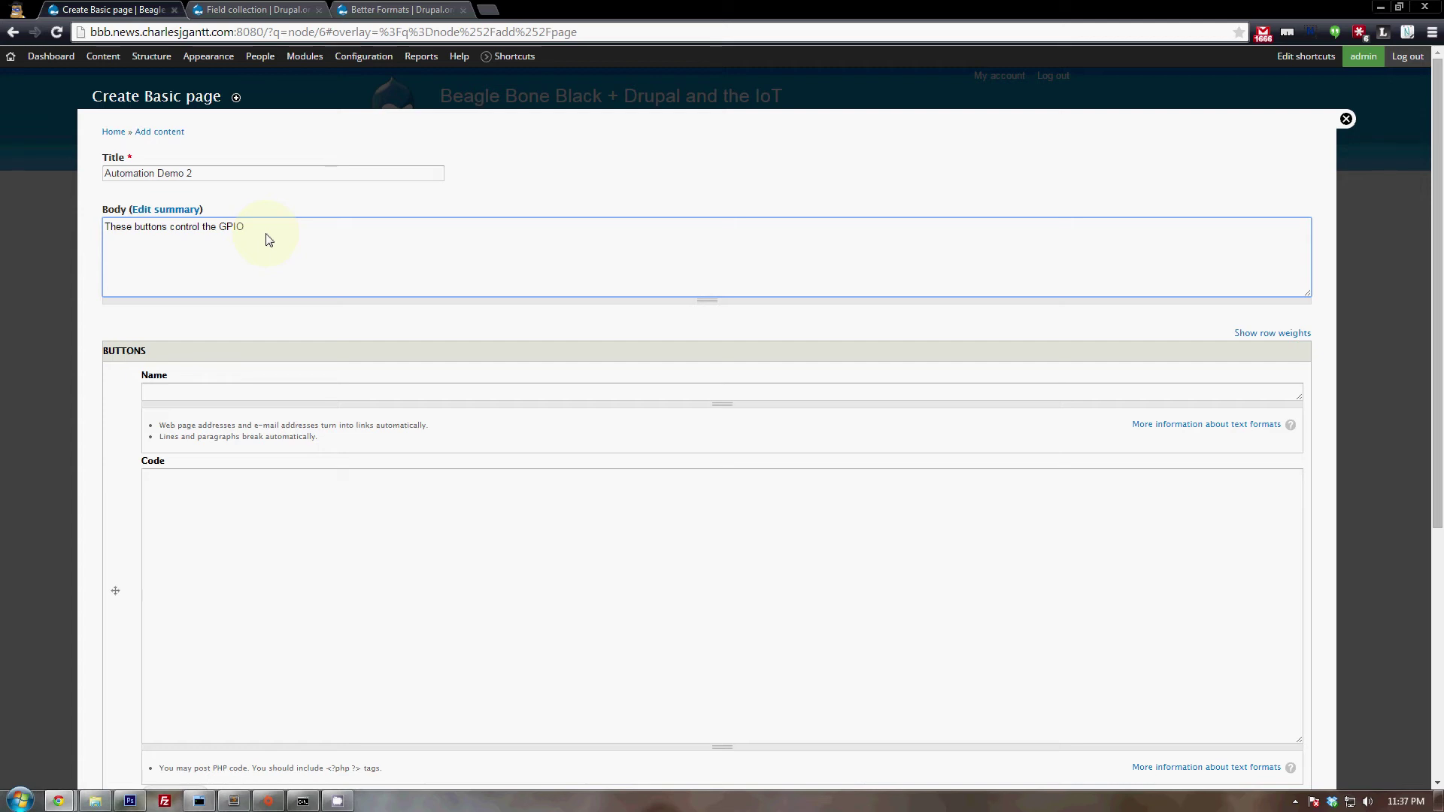
{"action": "type", "text": " pins on the Beah"}
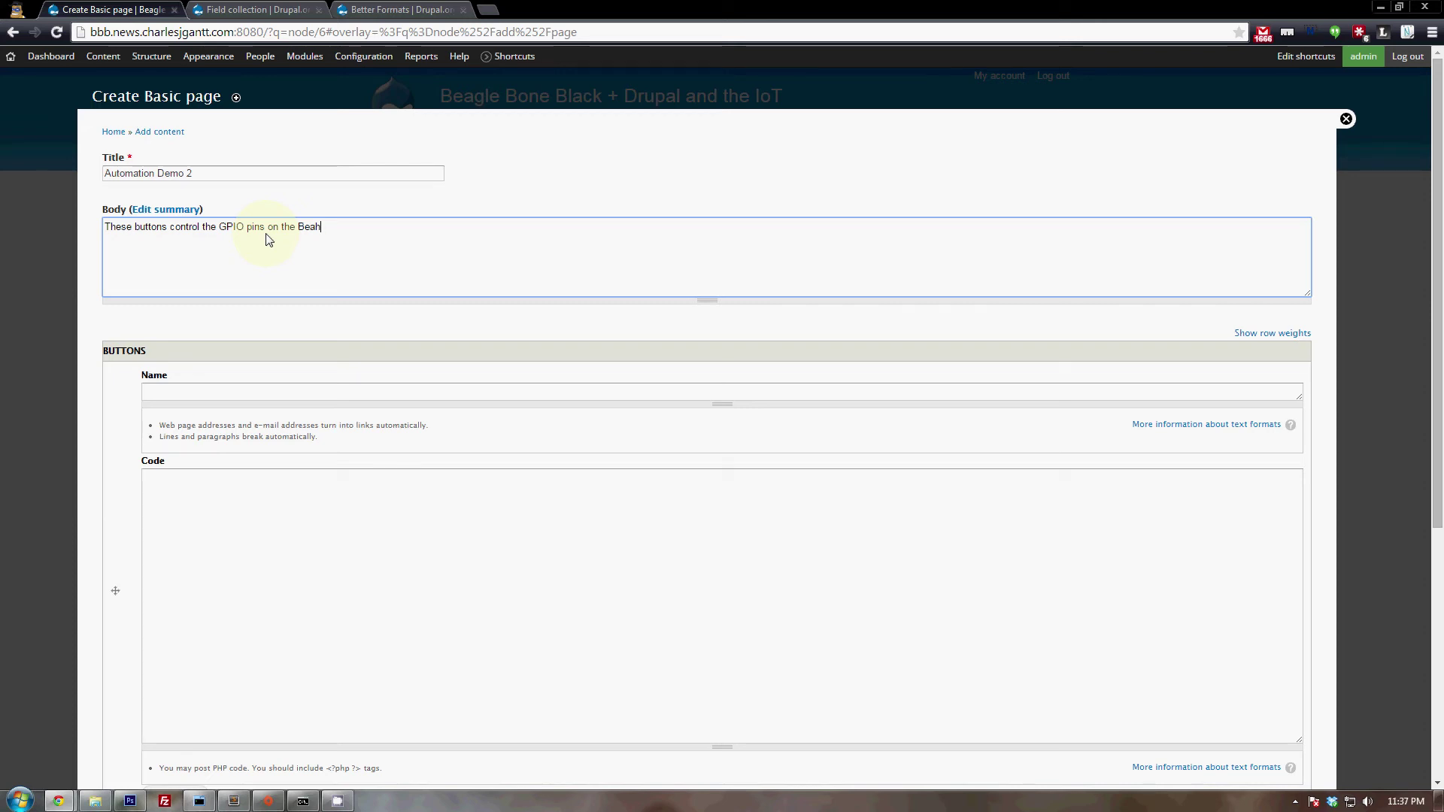
{"action": "key", "text": "BackSpace"}
{"action": "type", "text": "gleBone"}
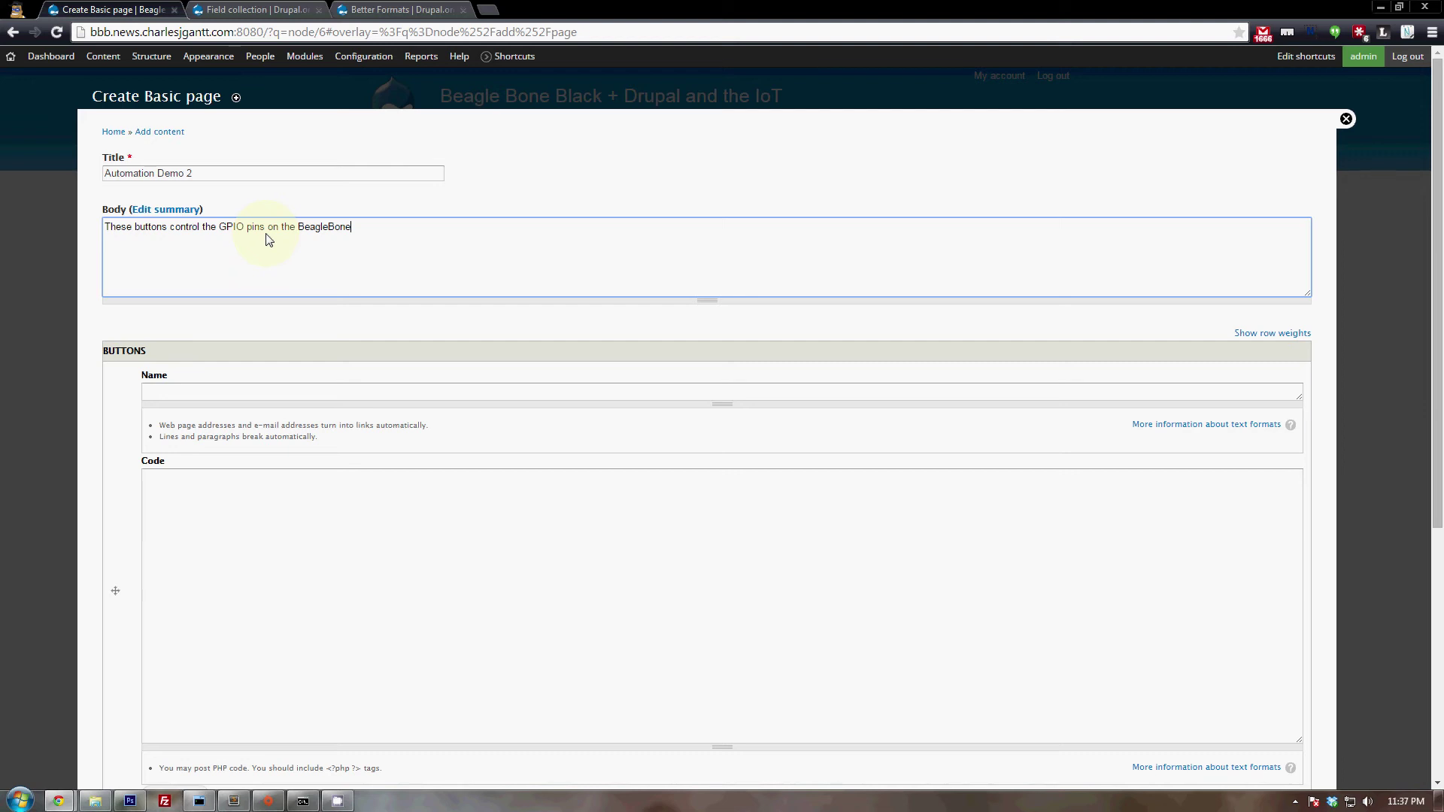
{"action": "type", "text": "Black"}
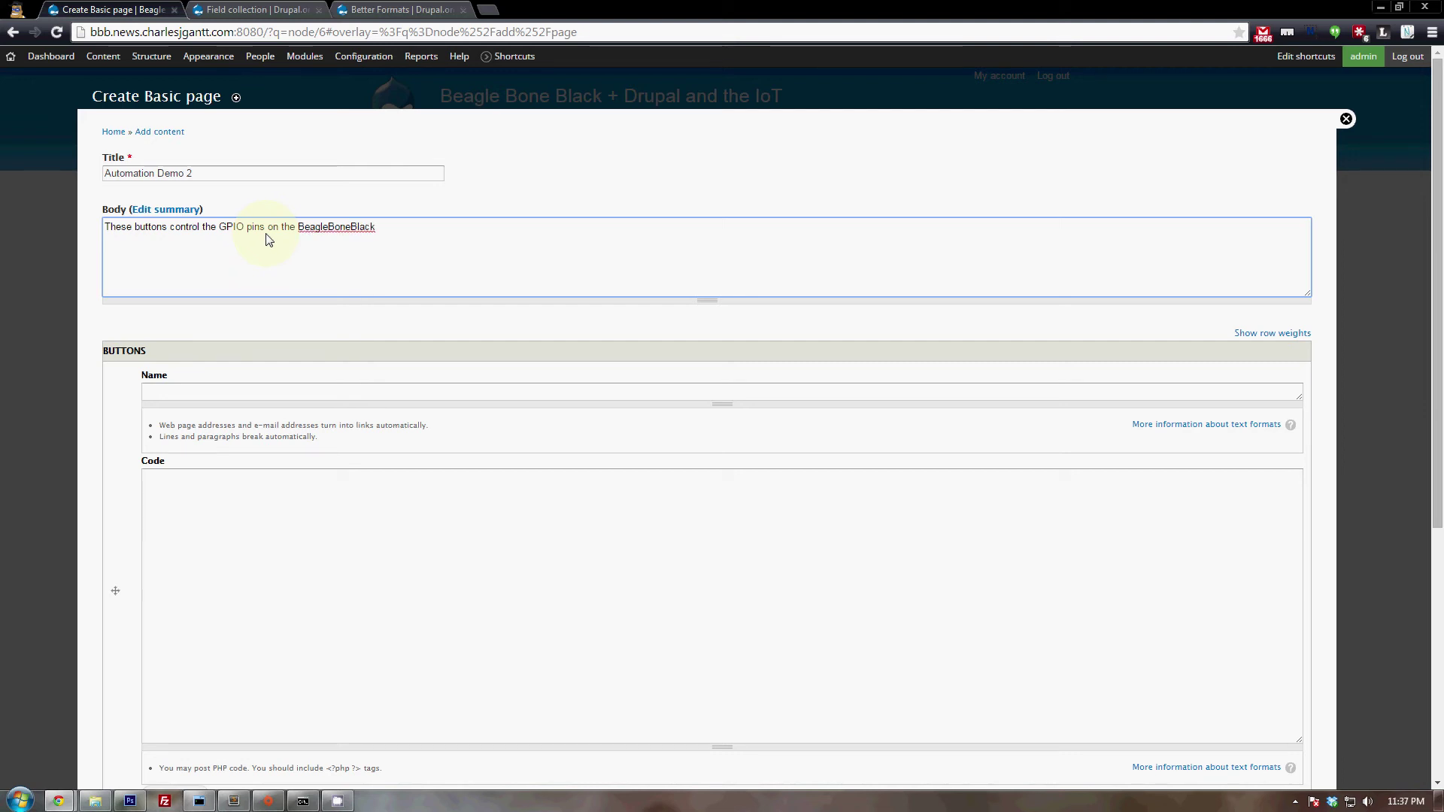
Step: Insert ", and the Relays attached" after "GPIO pins" in the body text
{"action": "left_click", "coordinate": [267, 227]}
{"action": "type", "text": "pins"}
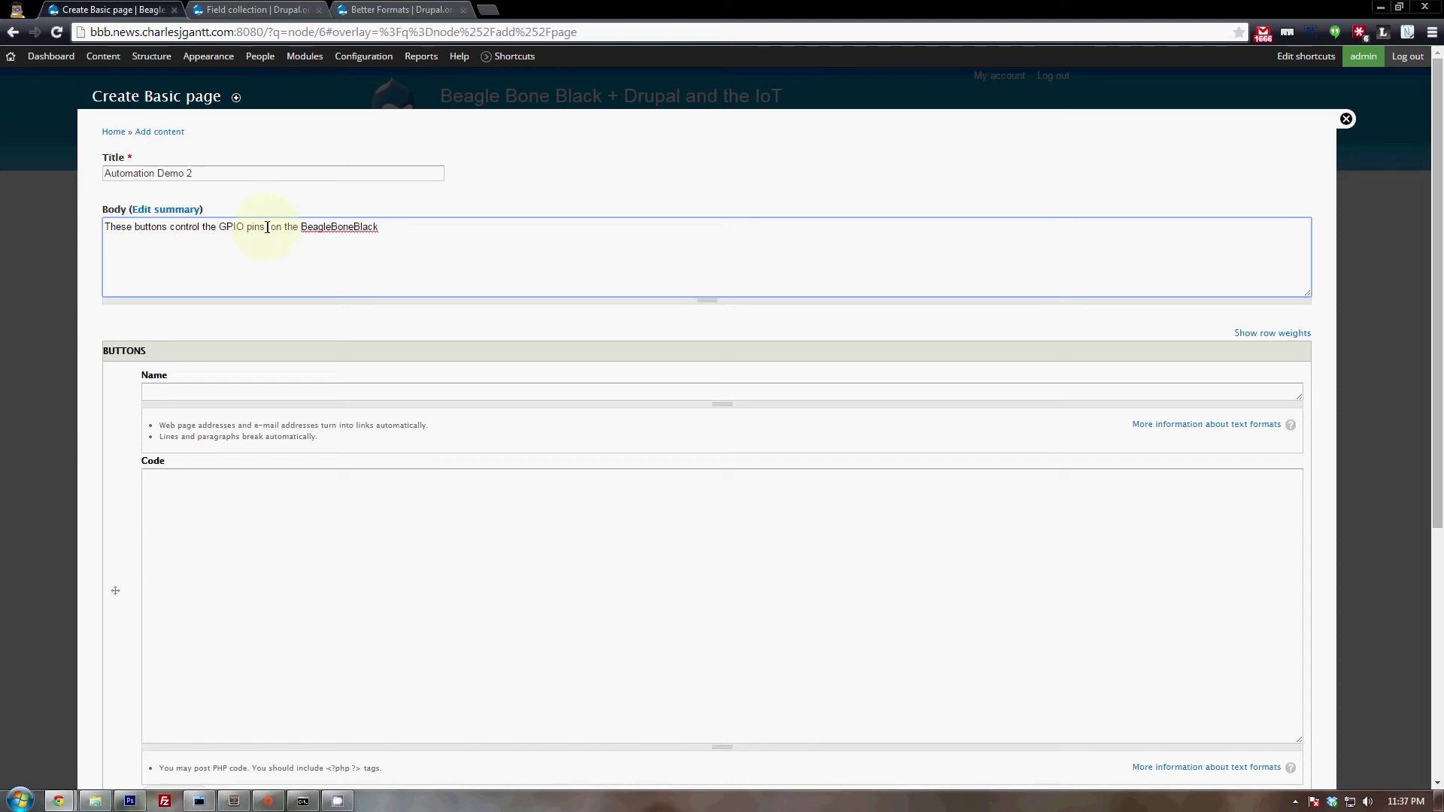
{"action": "type", "text": " and the Rel "}
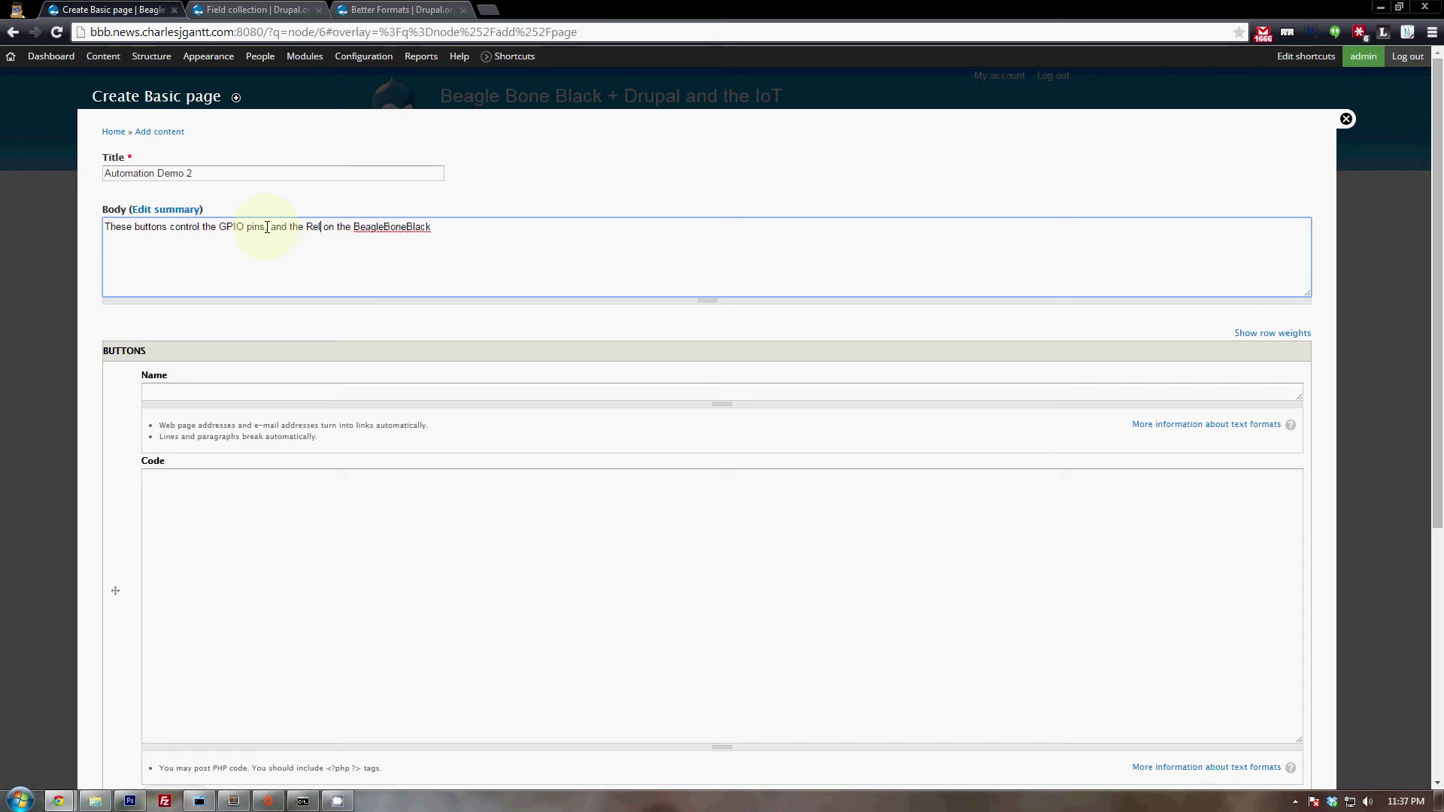
{"action": "type", "text": "aa"}
{"action": "key", "text": "BackSpace"}
{"action": "type", "text": "ys"}
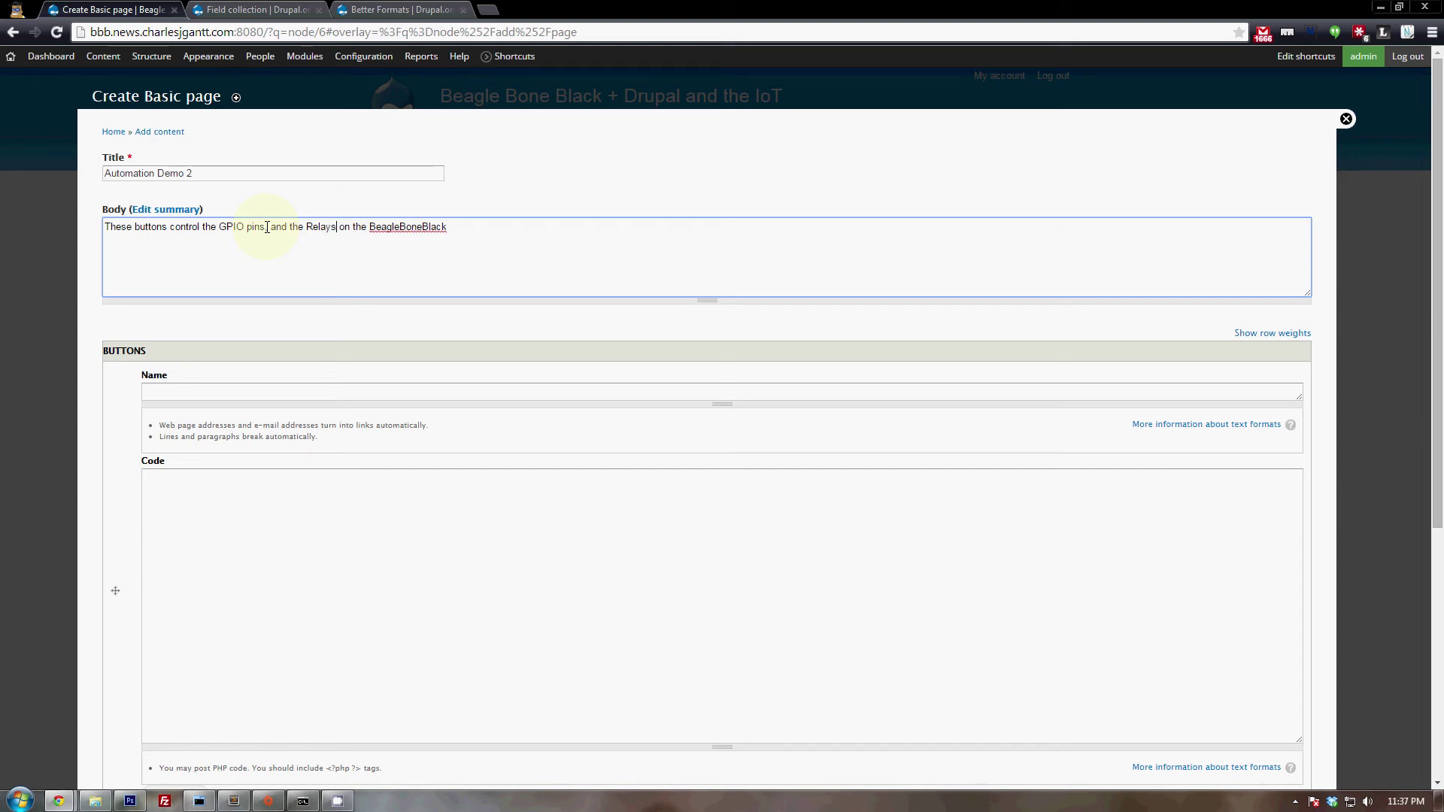
{"action": "type", "text": " attach"}
{"action": "type", "text": "ed"}
{"action": "left_click", "coordinate": [265, 227]}
{"action": "type", "text": ","}
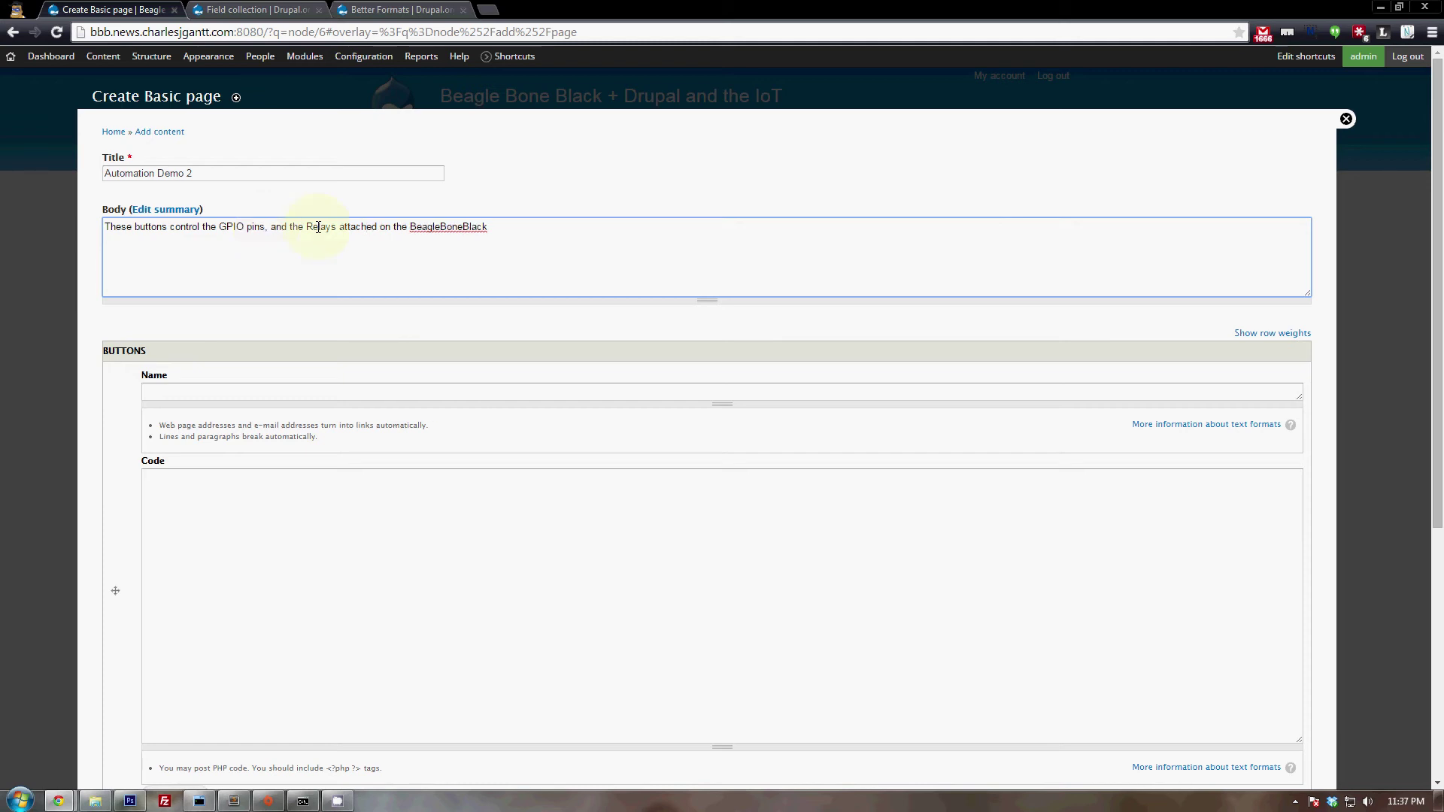
Step: Change "Relays" to lowercase "relays" in the body text
{"action": "double_click", "coordinate": [316, 226]}
{"action": "type", "text": "relays"}
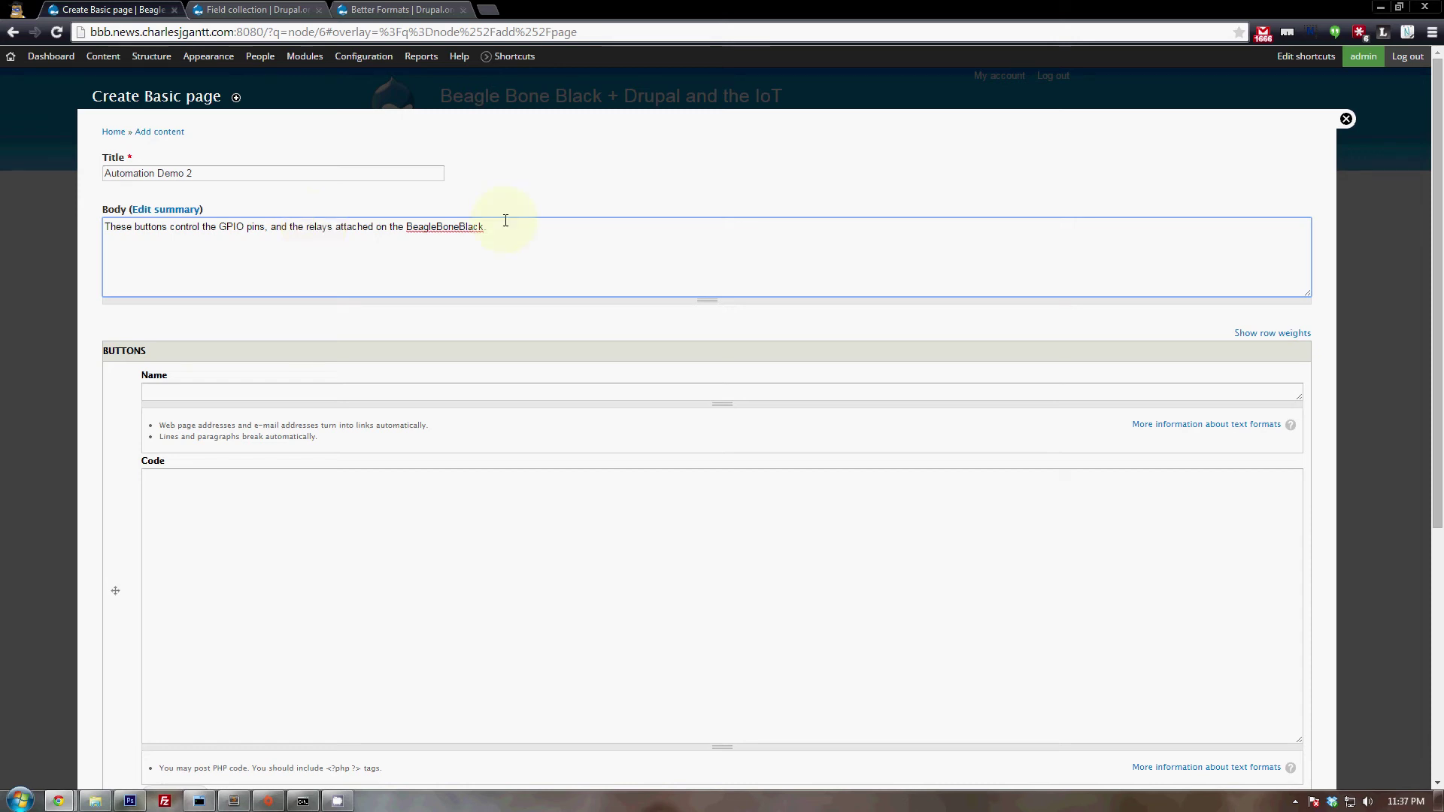
Step: Name the first Buttons item "<h2>LED Control</h2>" and paste the copied gpio67 LED PHP code as its code
{"action": "scroll", "coordinate": [259, 167], "scroll_direction": "down", "scroll_amount": 3}
{"action": "left_click", "coordinate": [259, 167]}
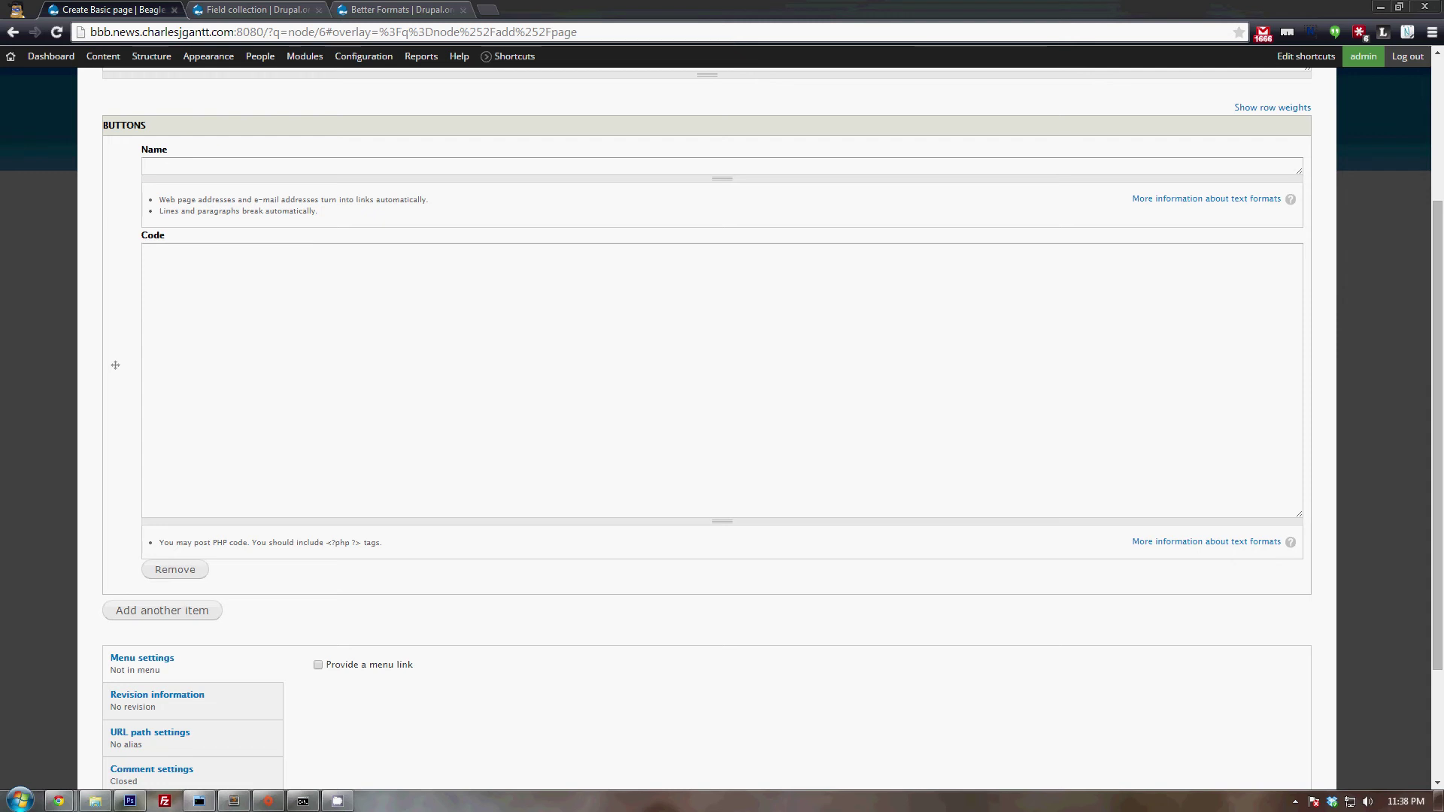
{"action": "left_click", "coordinate": [195, 167]}
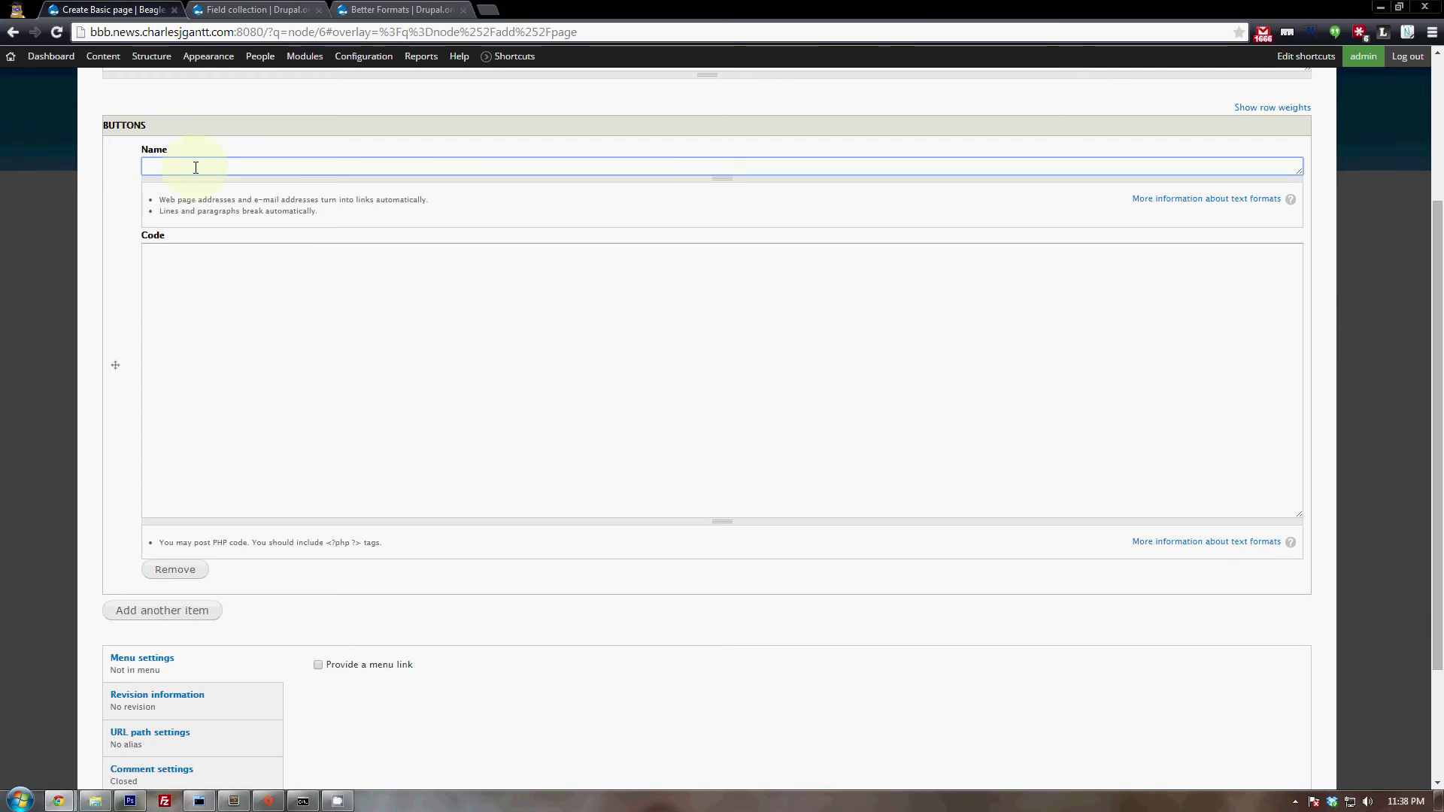
{"action": "type", "text": "<h2>LED Control<"}
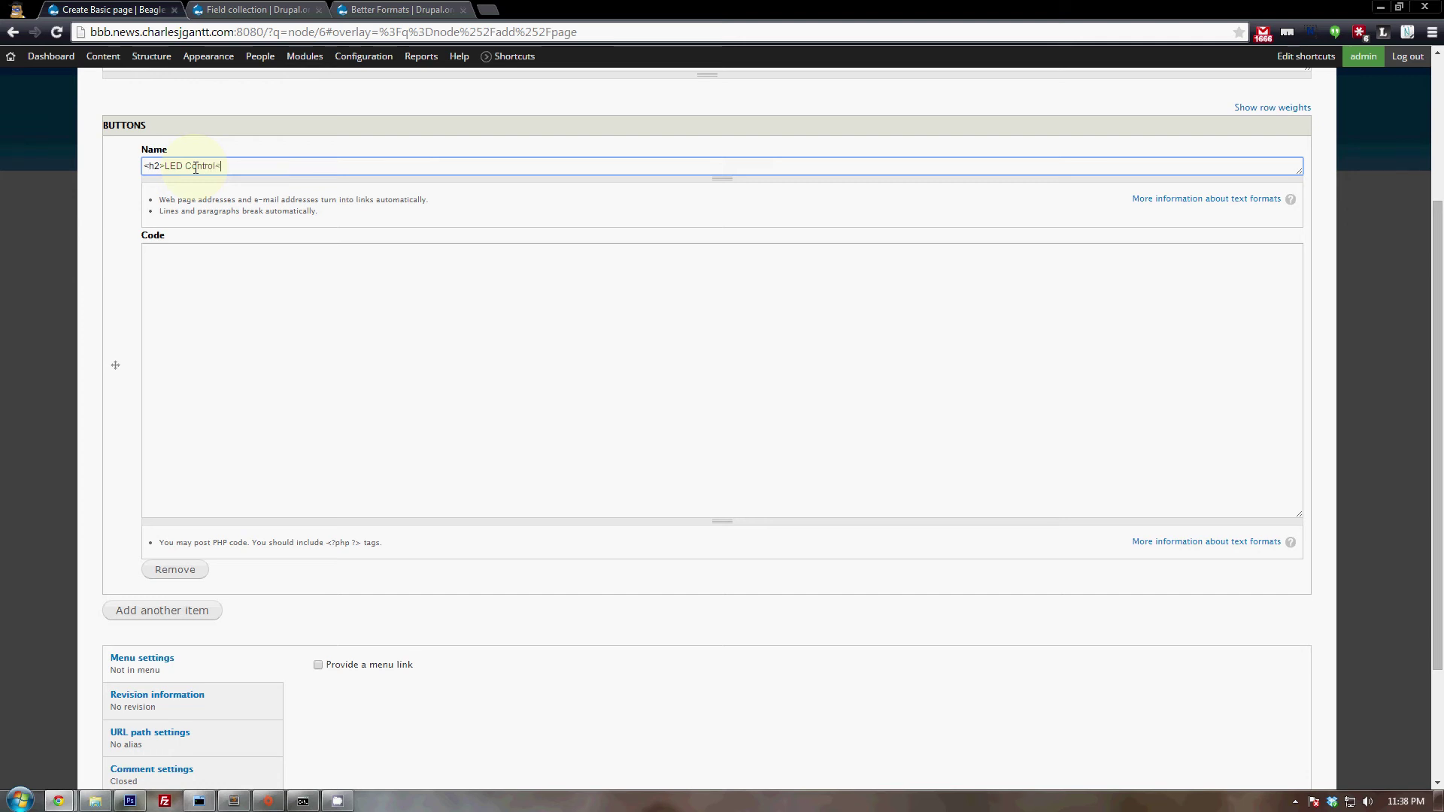
{"action": "type", "text": "/h2>"}
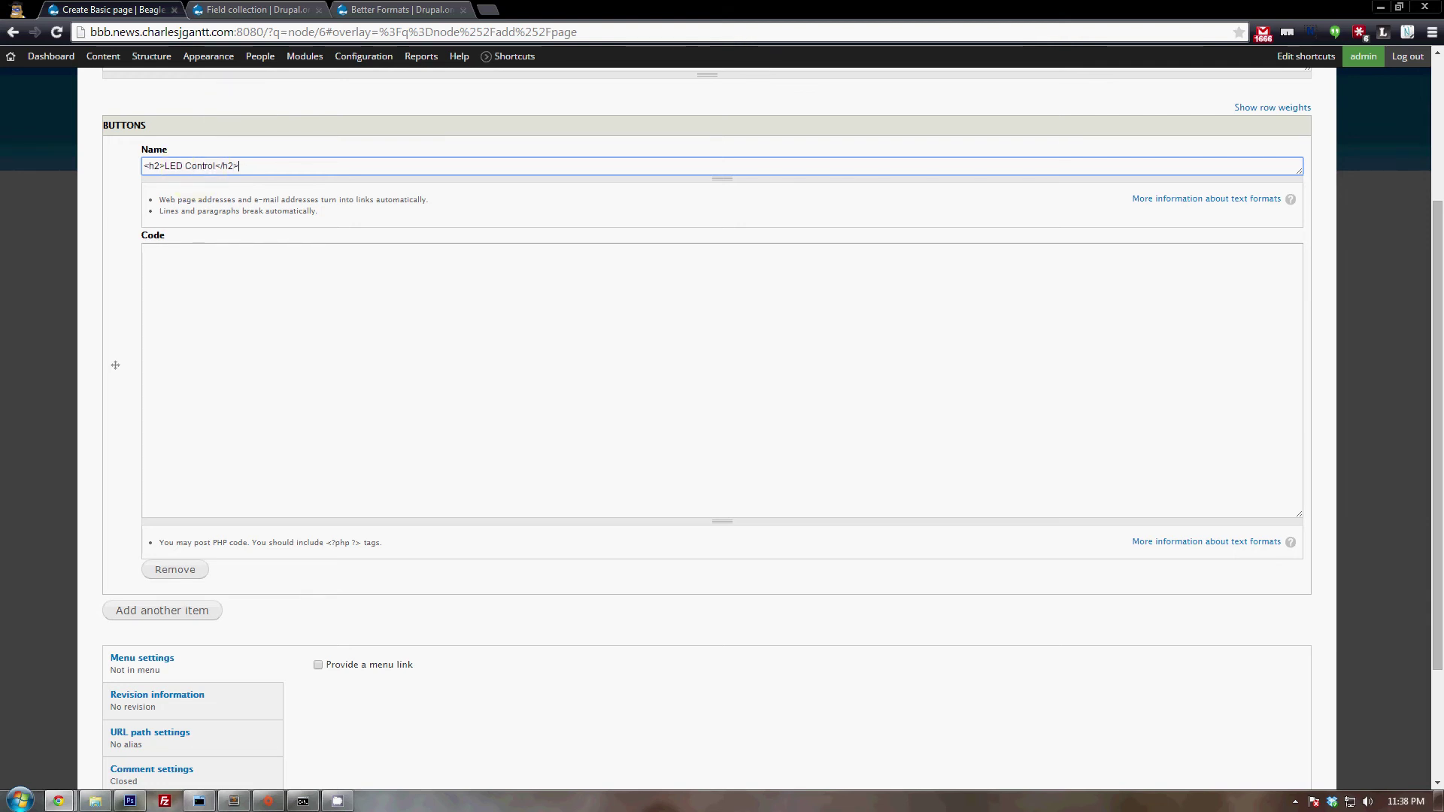
{"action": "left_click", "coordinate": [334, 369]}
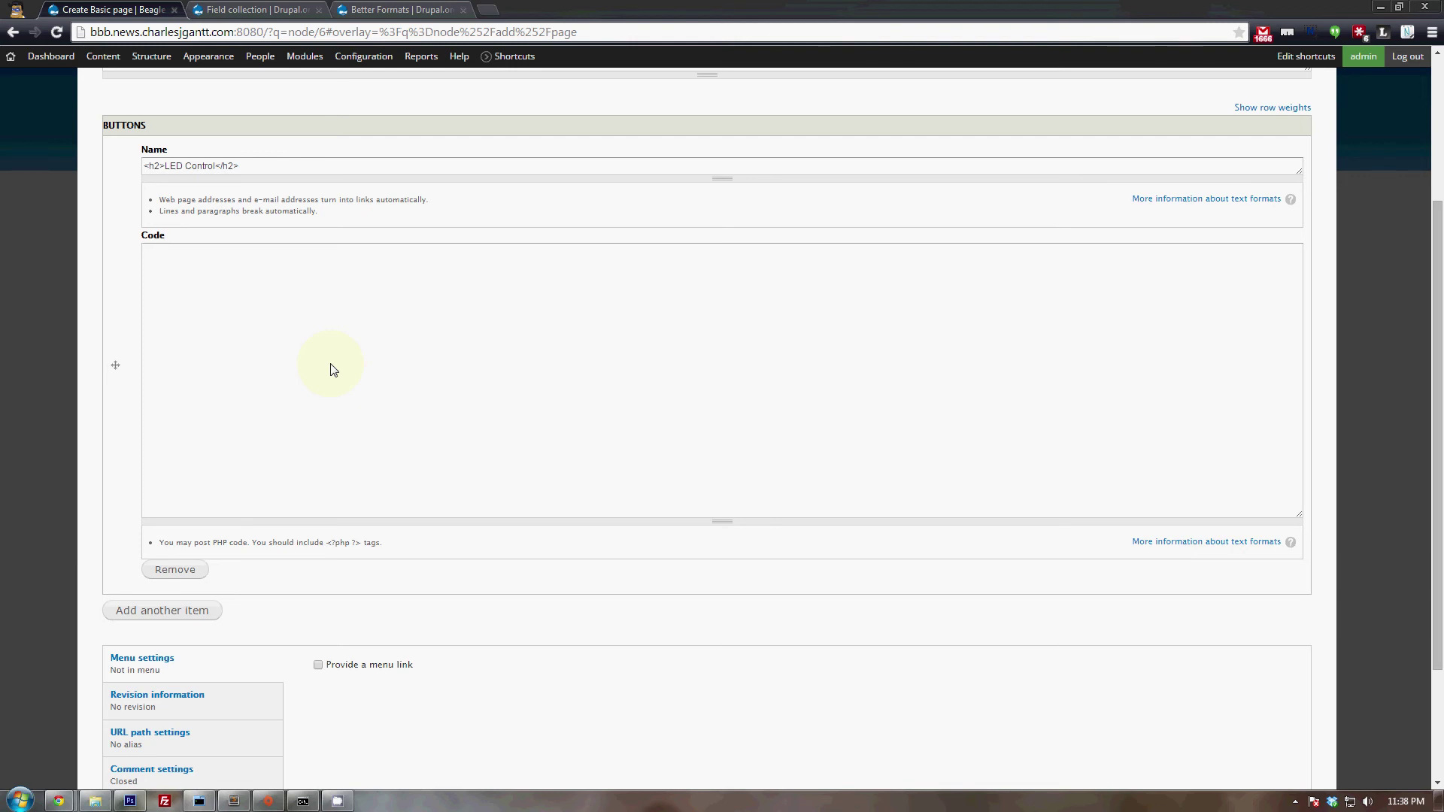
{"action": "key", "text": "ctrl+v"}
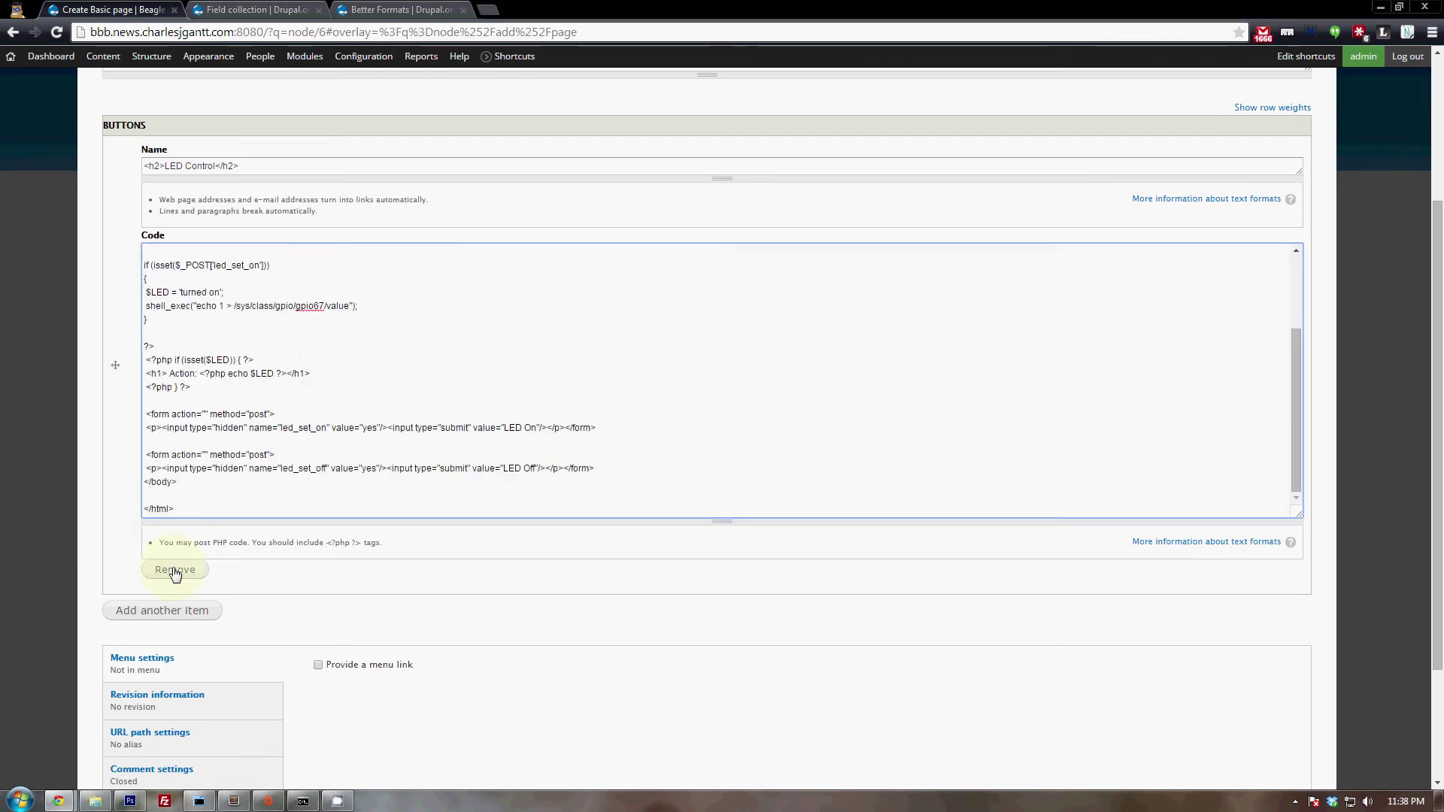
Step: Add a second Buttons item named "<h2>Relay 1 Control</h2>" and paste in the relay 1 PHP code for gpio68
{"action": "left_click", "coordinate": [161, 613]}
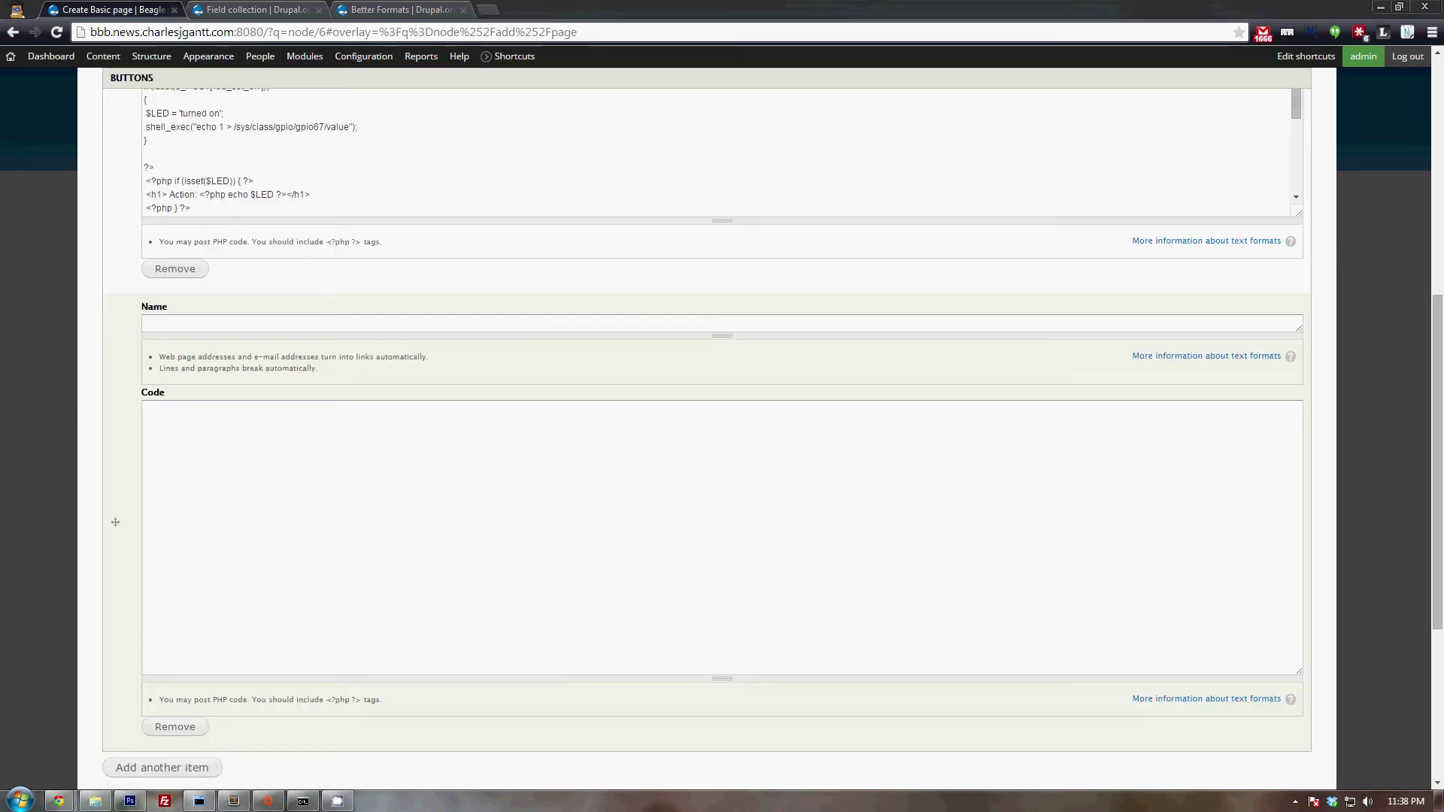
{"action": "left_click", "coordinate": [296, 328]}
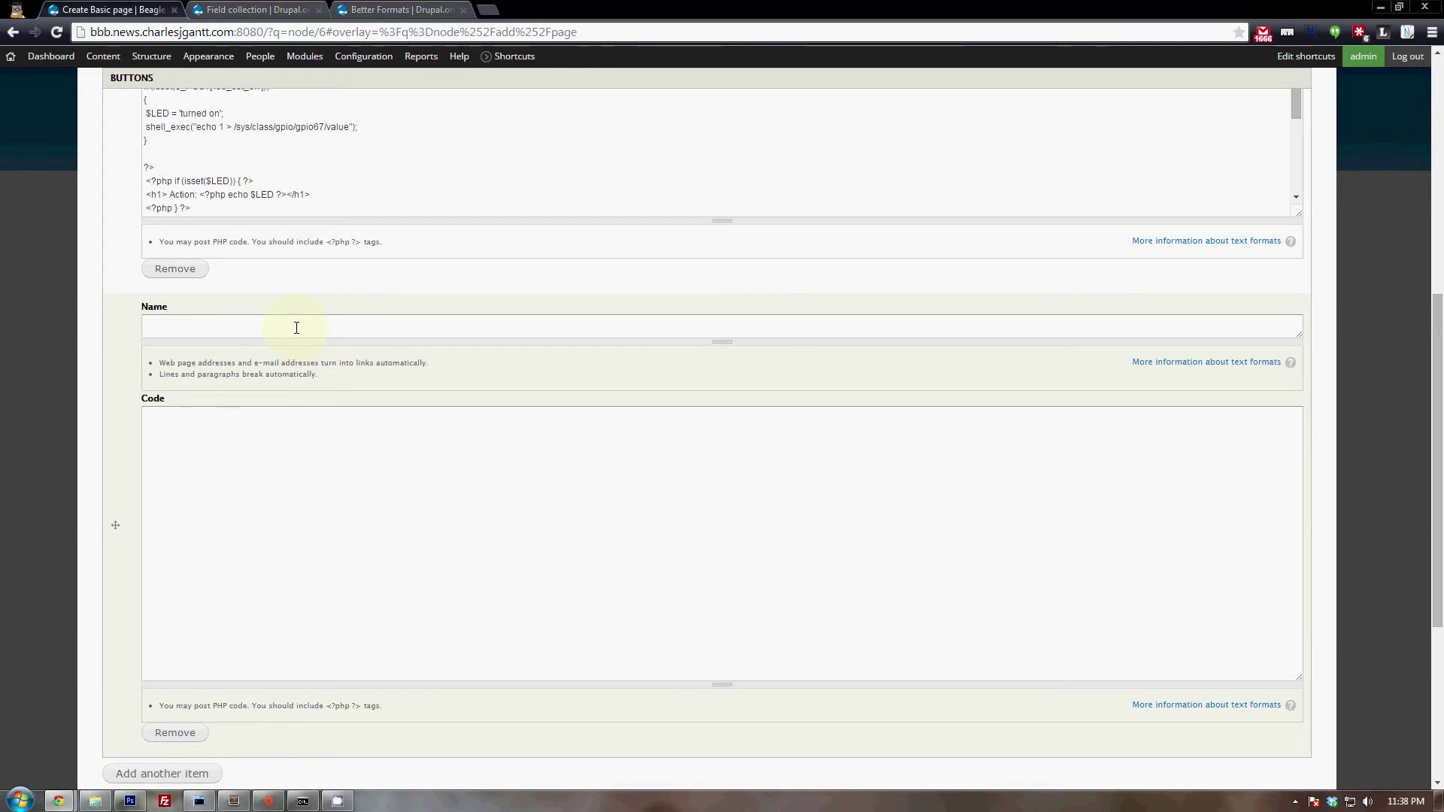
{"action": "type", "text": "<h2>Relay 1 Control</h2>"}
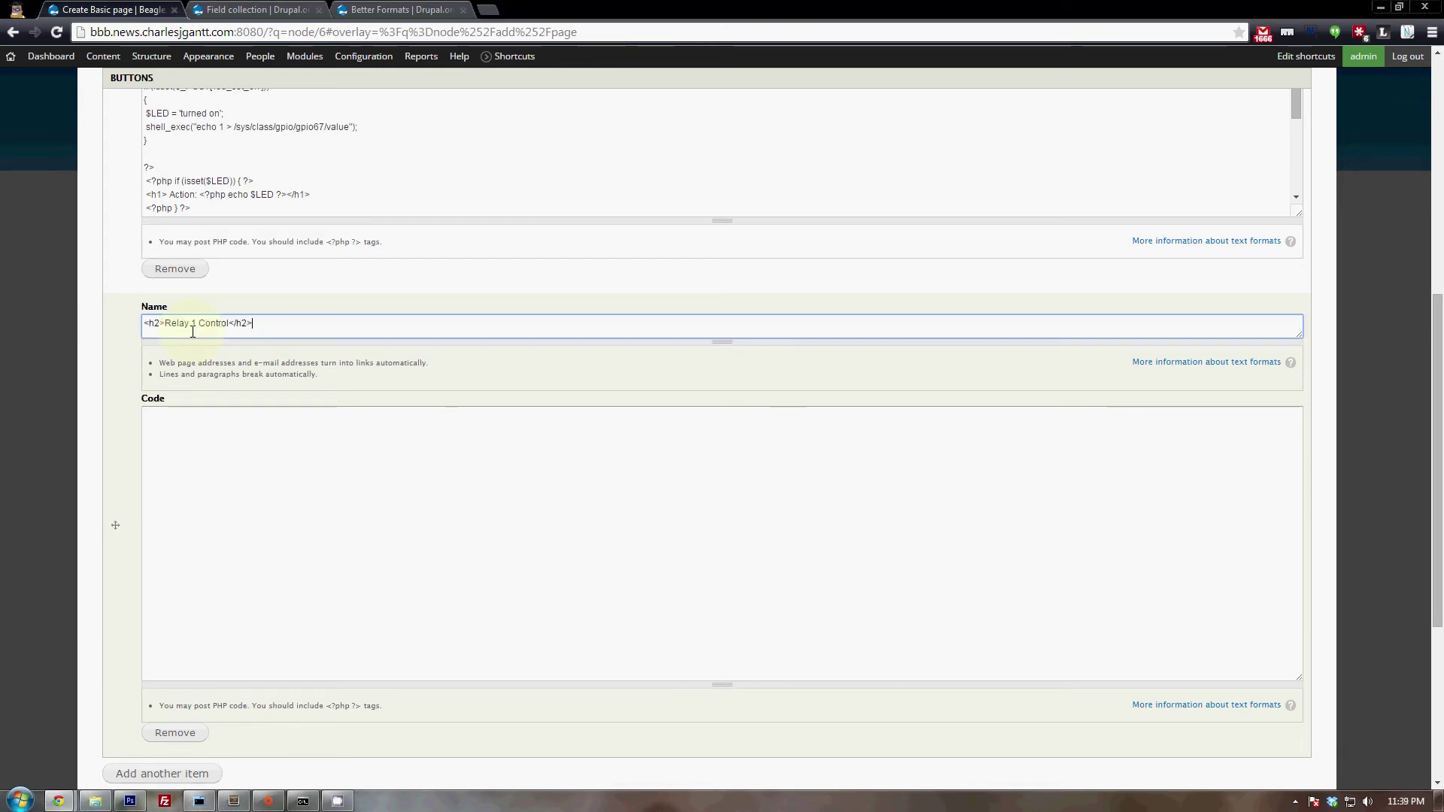
{"action": "key", "text": "alt+Tab"}
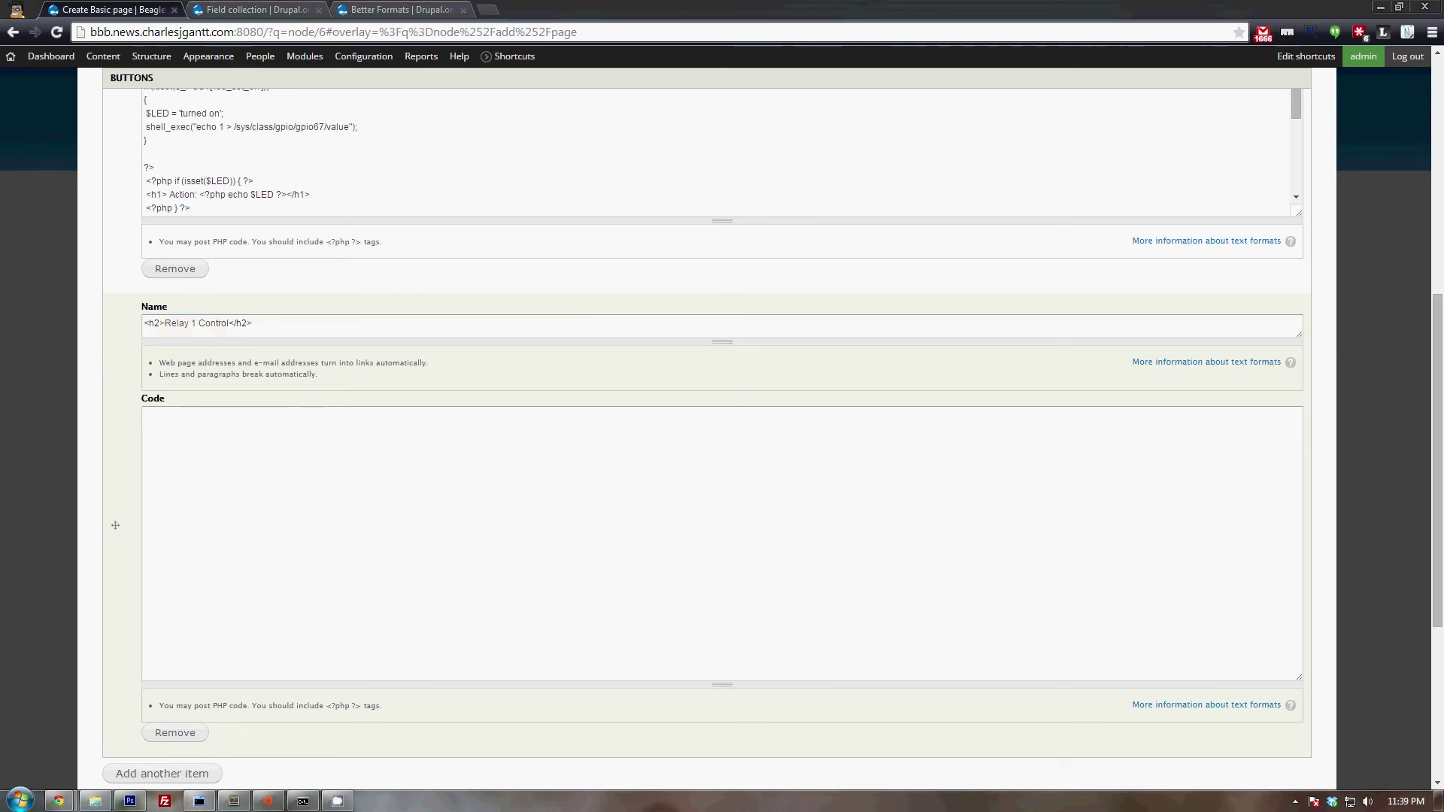
{"action": "left_click", "coordinate": [446, 490]}
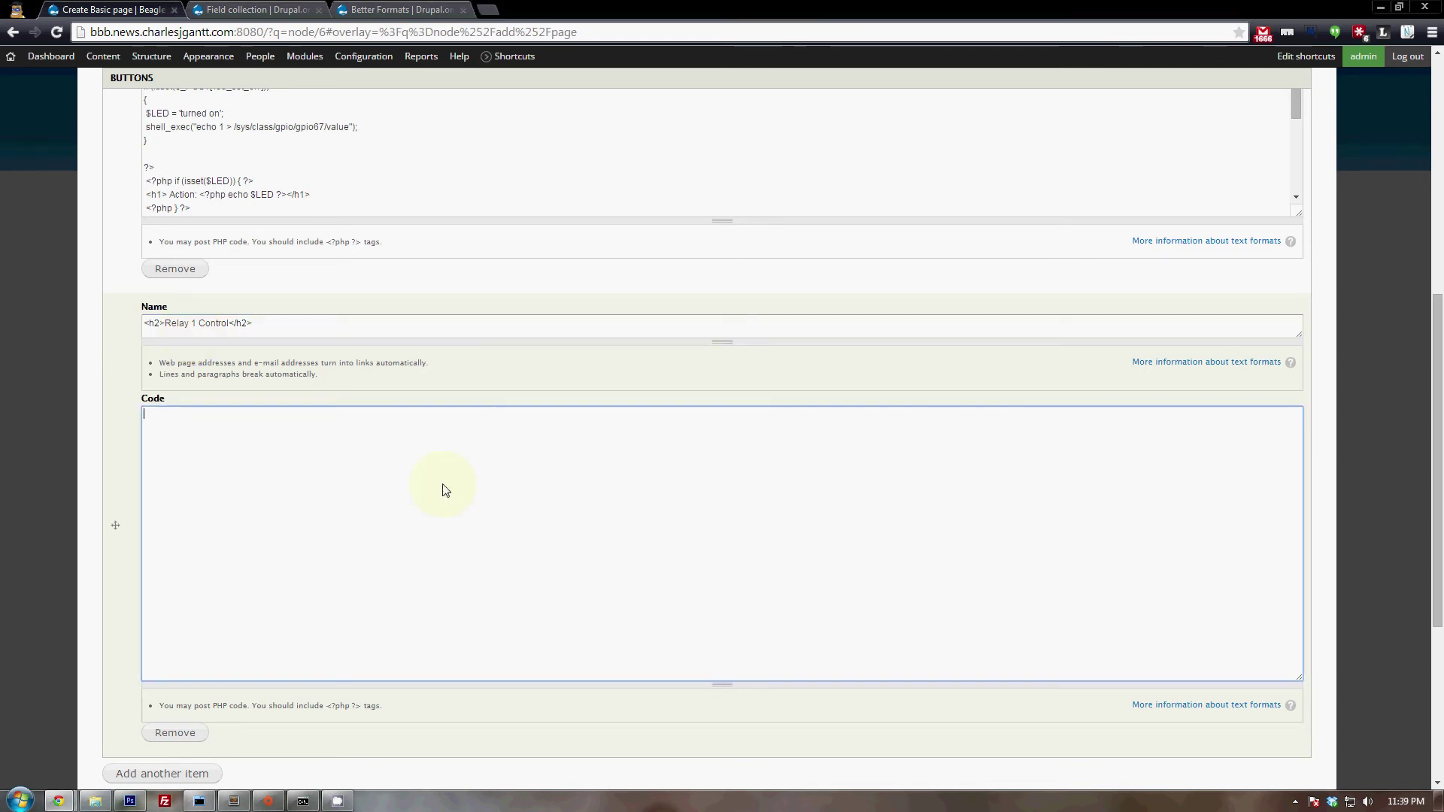
{"action": "key", "text": "ctrl+v"}
Step: Add a third Buttons item named "<h2>Relay 2 Control</h2>" and paste in the relay 2 PHP code for gpio44
{"action": "scroll", "coordinate": [203, 449], "scroll_direction": "down", "scroll_amount": 4}
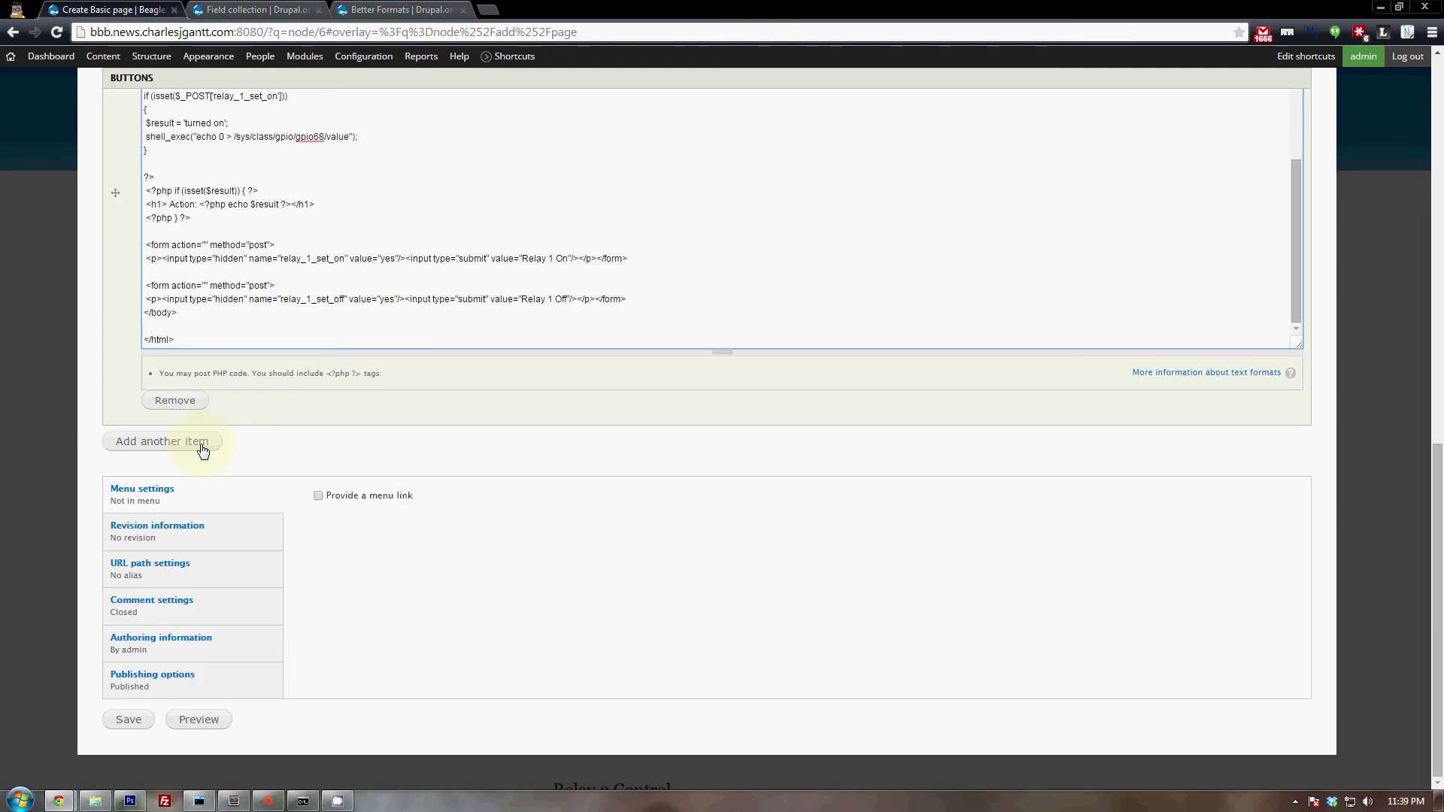
{"action": "left_click", "coordinate": [202, 445]}
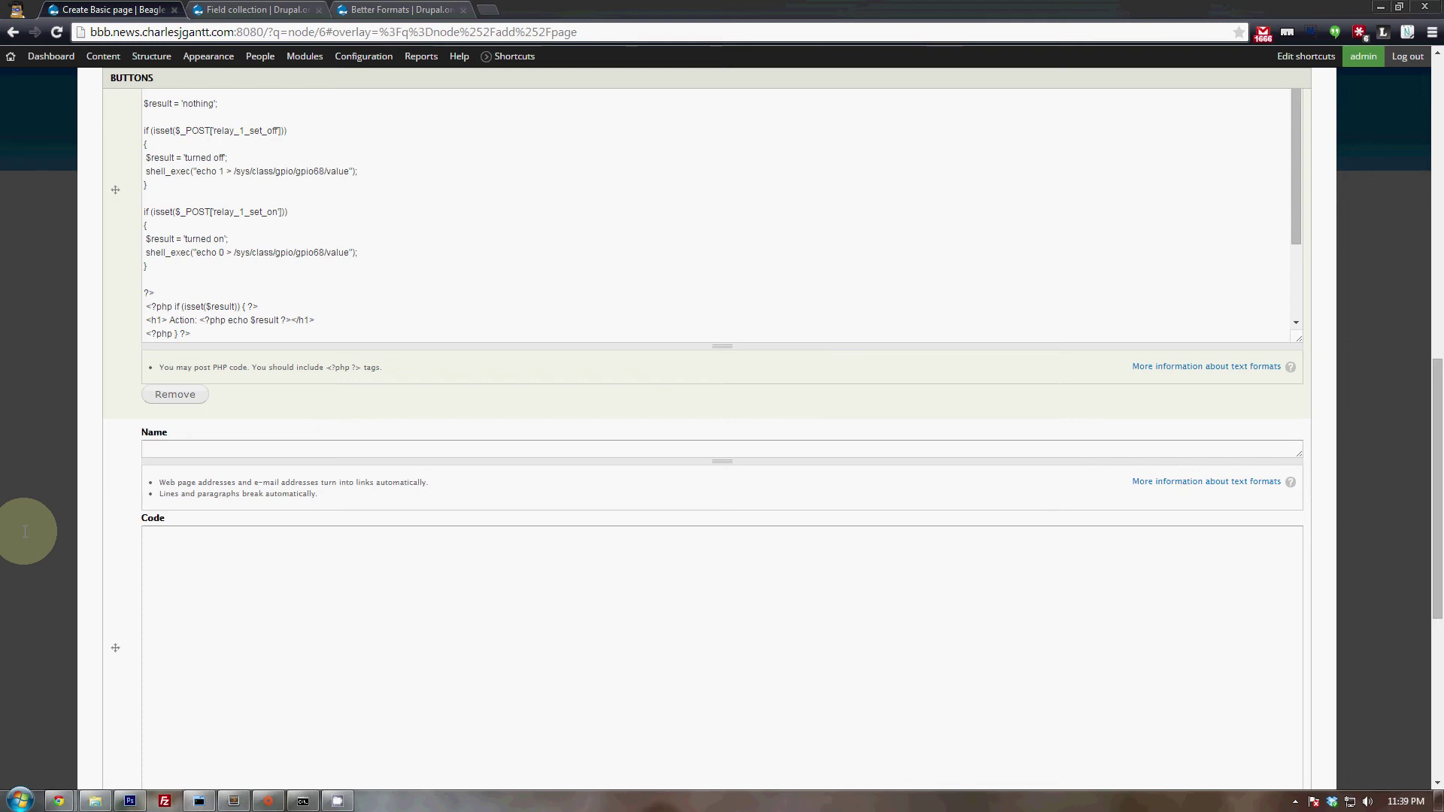
{"action": "type", "text": "<h2>Relay 2 Control</h2>"}
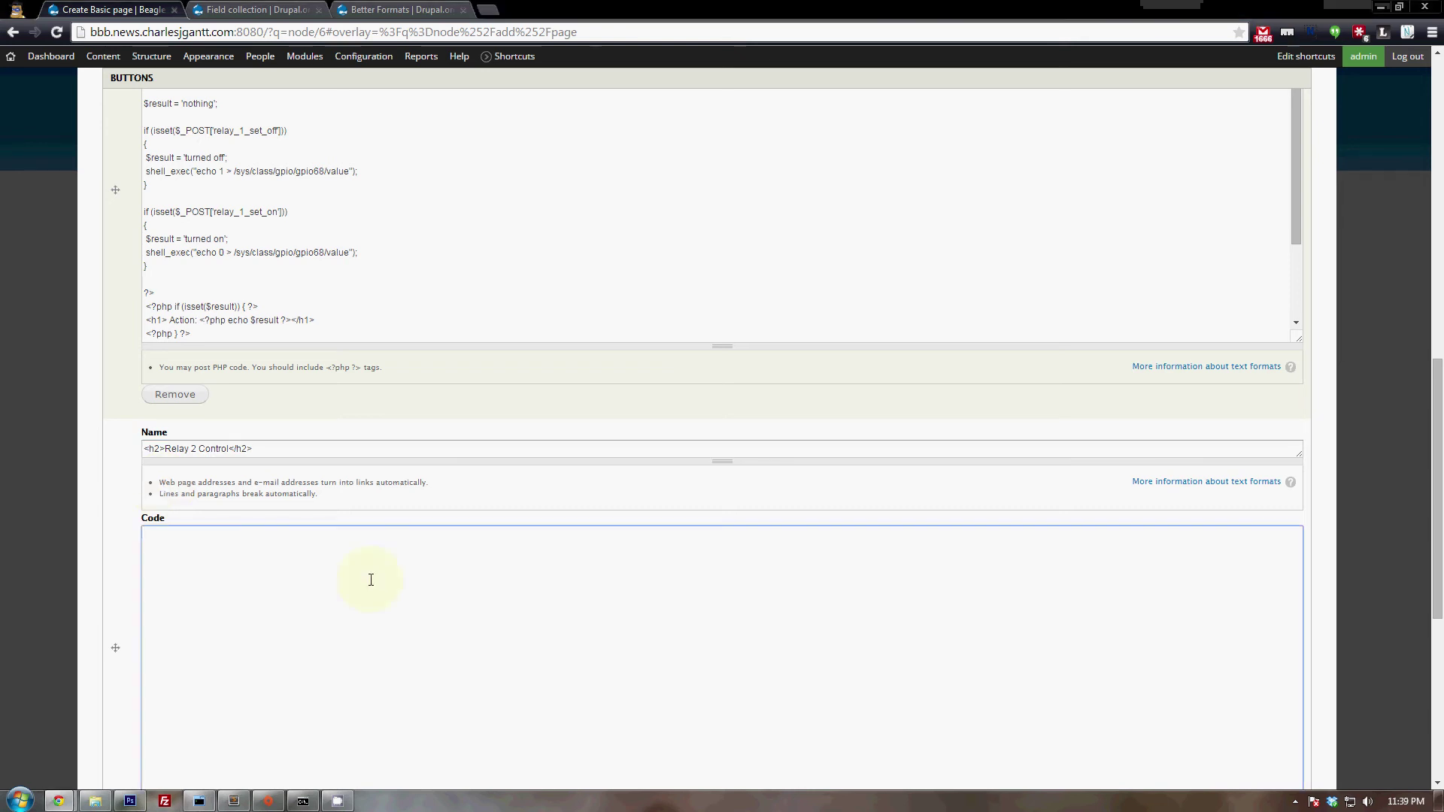
{"action": "left_click", "coordinate": [361, 552]}
{"action": "key", "text": "ctrl+v"}
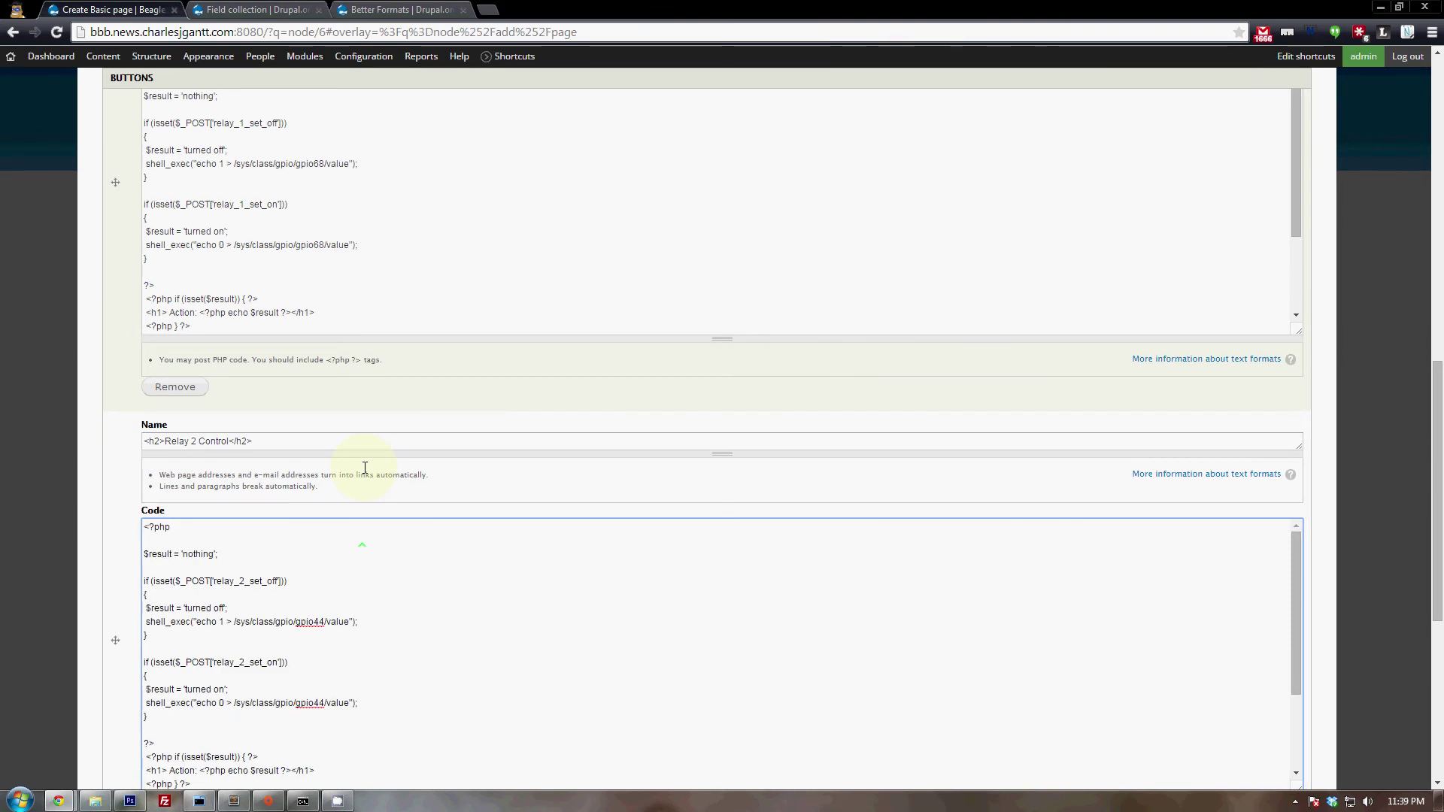
Step: Review the names and PHP code of the LED Control, Relay 1 Control and Relay 2 Control items
{"action": "scroll", "coordinate": [410, 425], "scroll_direction": "up", "scroll_amount": 10}
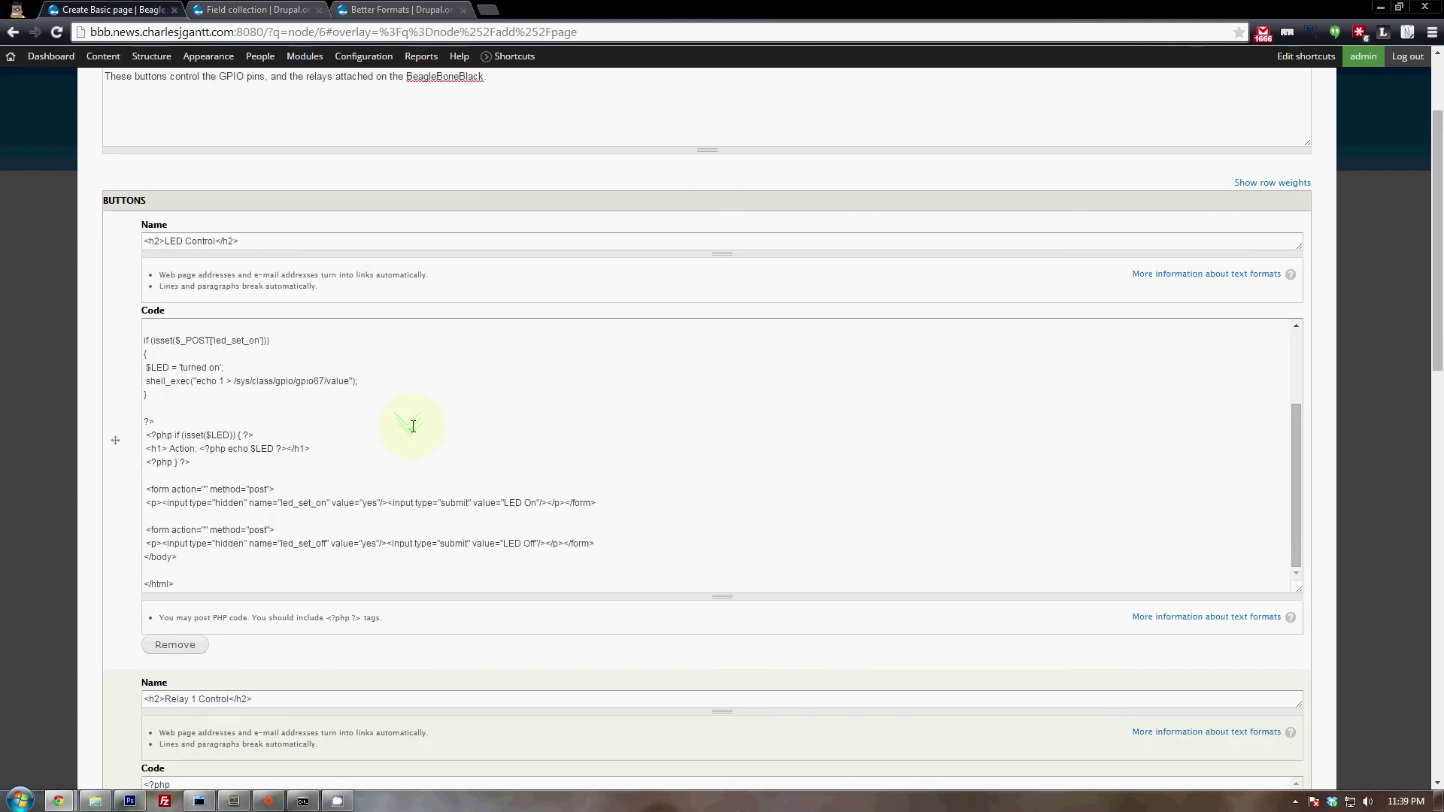
{"action": "scroll", "coordinate": [413, 426], "scroll_direction": "down", "scroll_amount": 1}
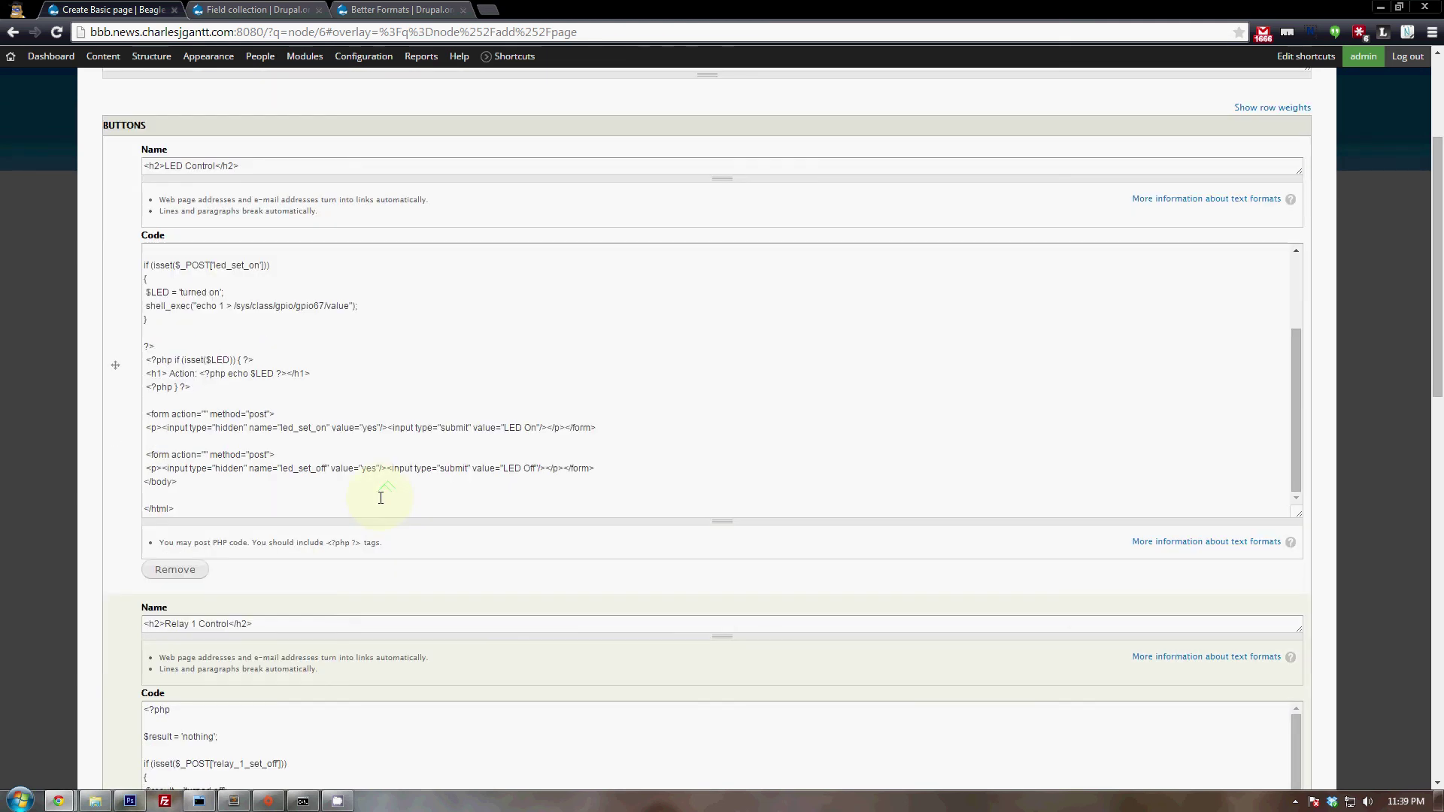
{"action": "scroll", "coordinate": [380, 498], "scroll_direction": "down", "scroll_amount": 1}
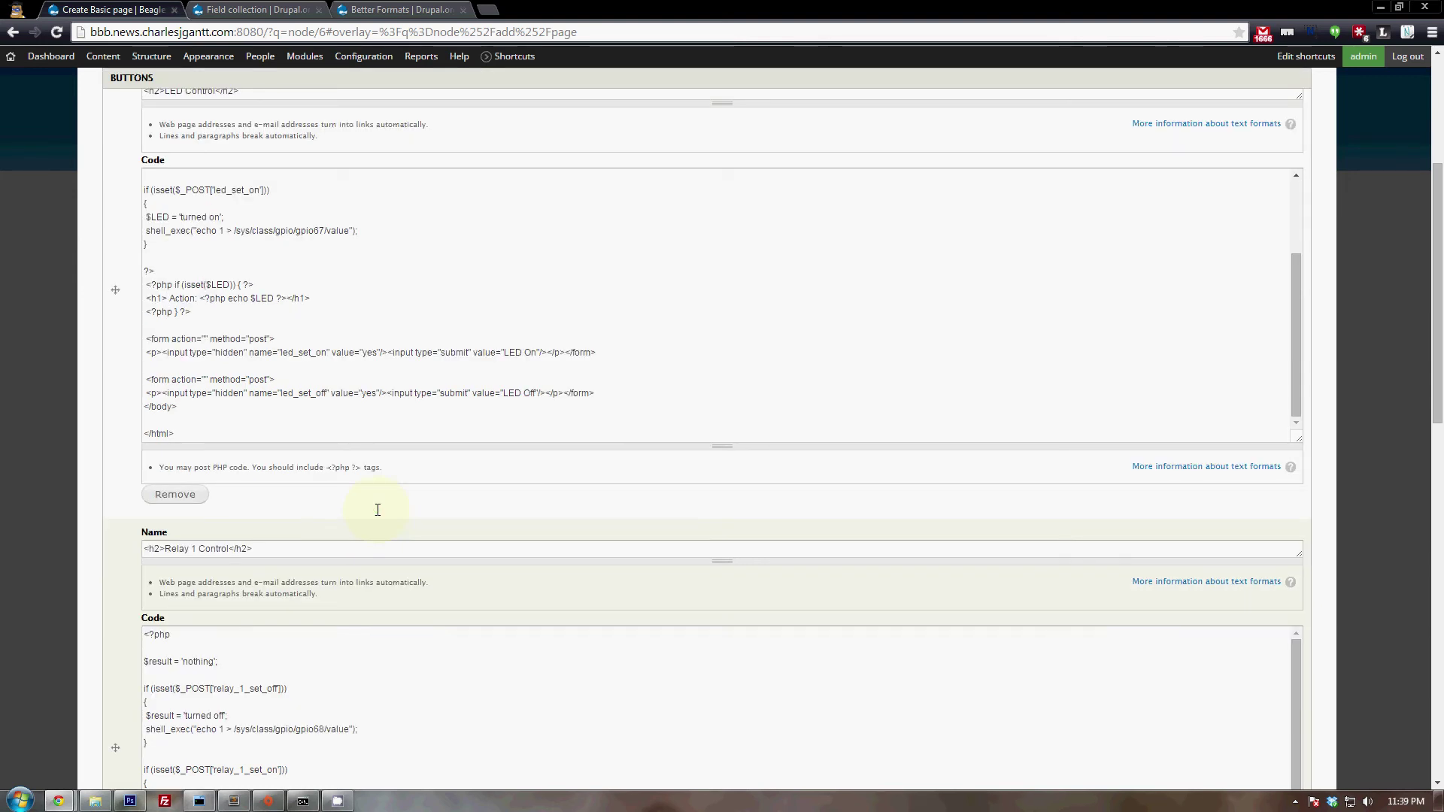
{"action": "scroll", "coordinate": [378, 510], "scroll_direction": "up", "scroll_amount": 2}
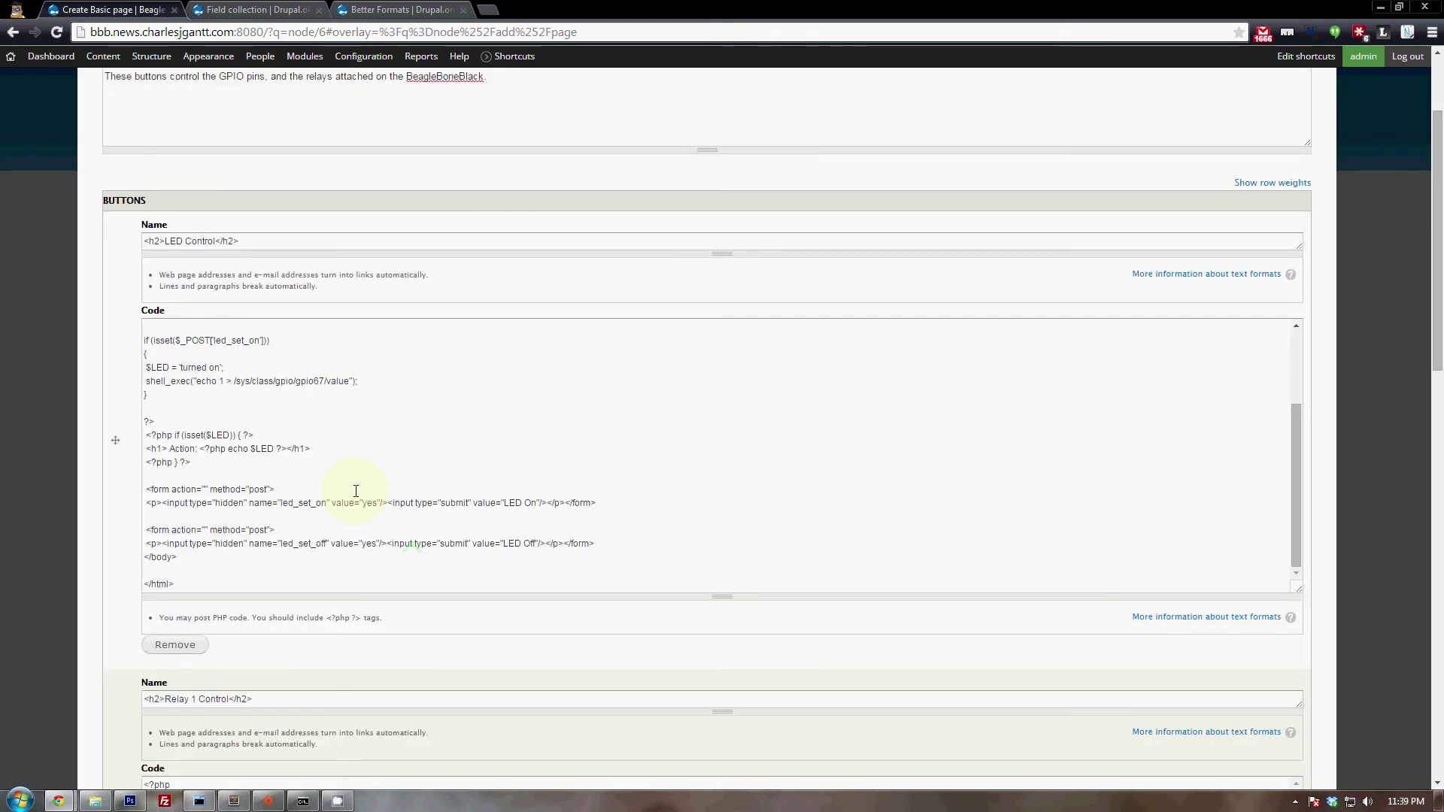
{"action": "scroll", "coordinate": [356, 490], "scroll_direction": "up", "scroll_amount": 3}
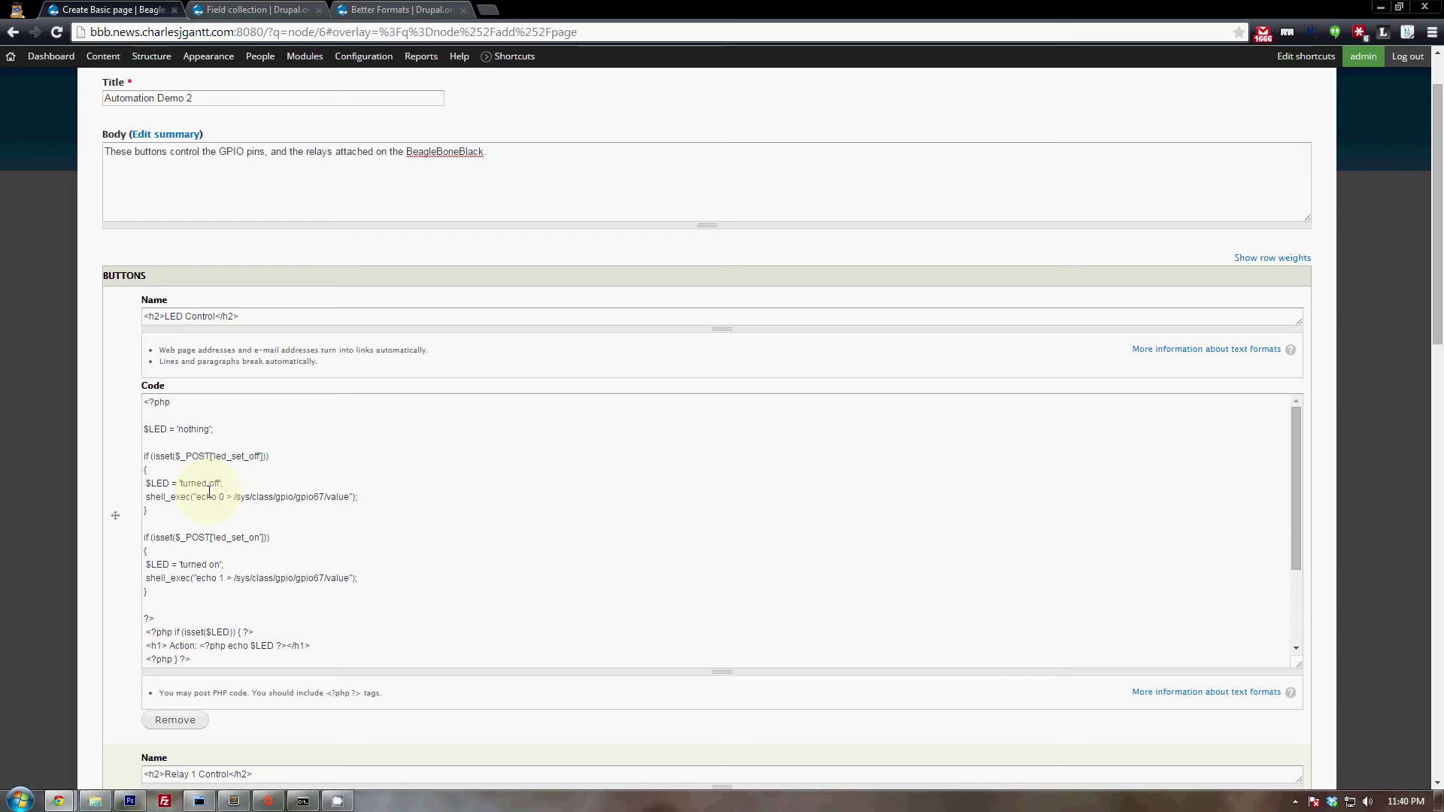
{"action": "scroll", "coordinate": [210, 497], "scroll_direction": "down", "scroll_amount": 3}
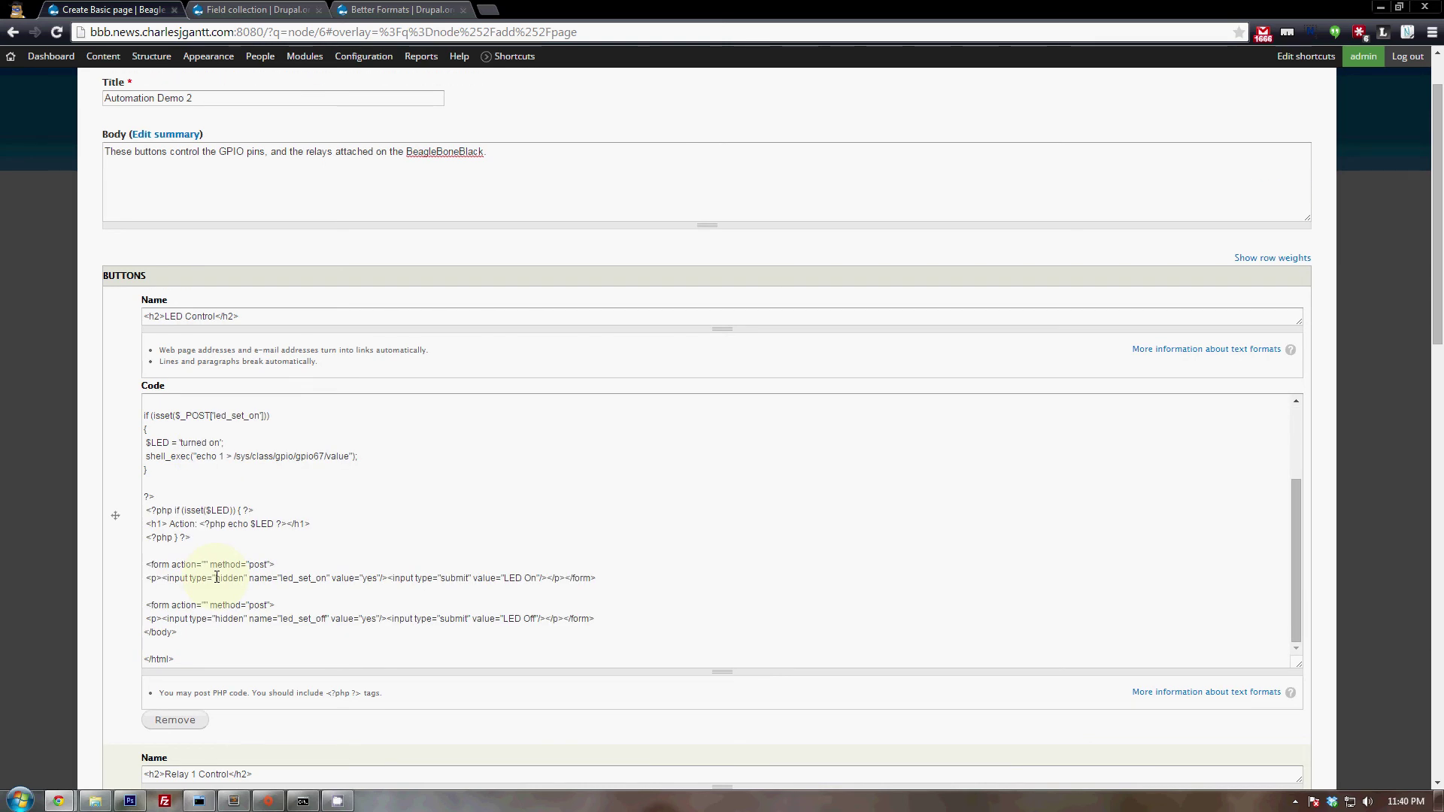
{"action": "scroll", "coordinate": [288, 514], "scroll_direction": "down", "scroll_amount": 1}
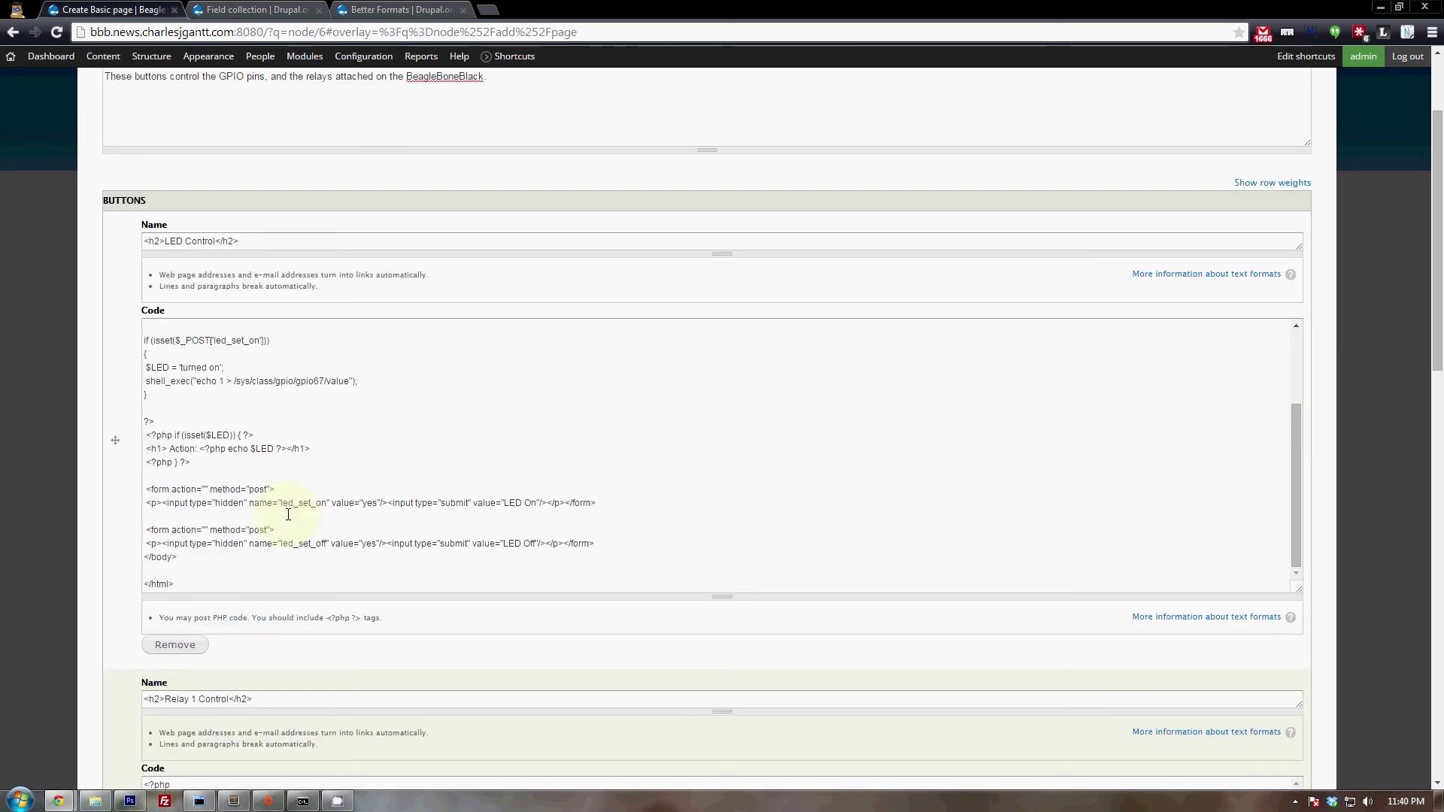
{"action": "scroll", "coordinate": [291, 539], "scroll_direction": "down", "scroll_amount": 2}
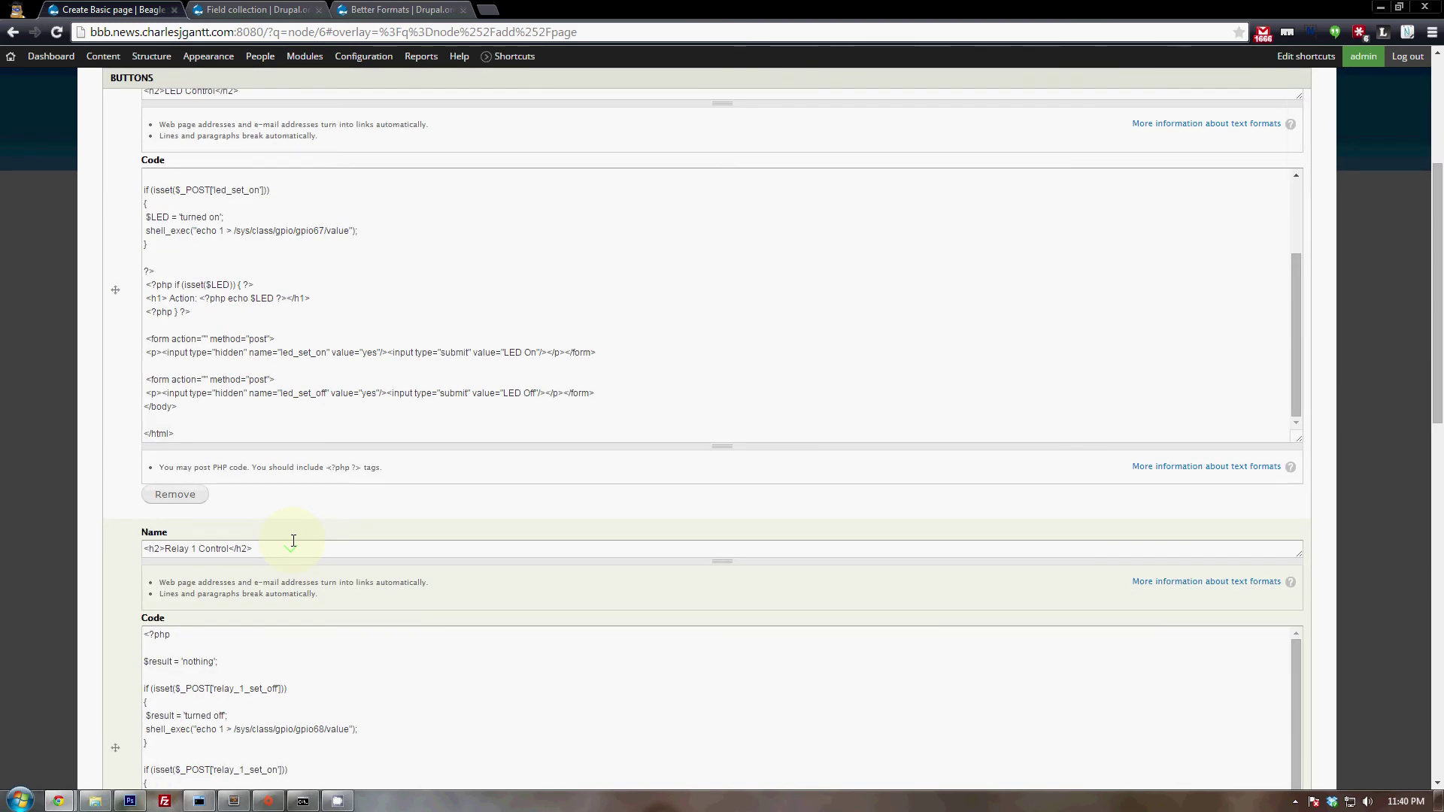
{"action": "scroll", "coordinate": [294, 543], "scroll_direction": "down", "scroll_amount": 2}
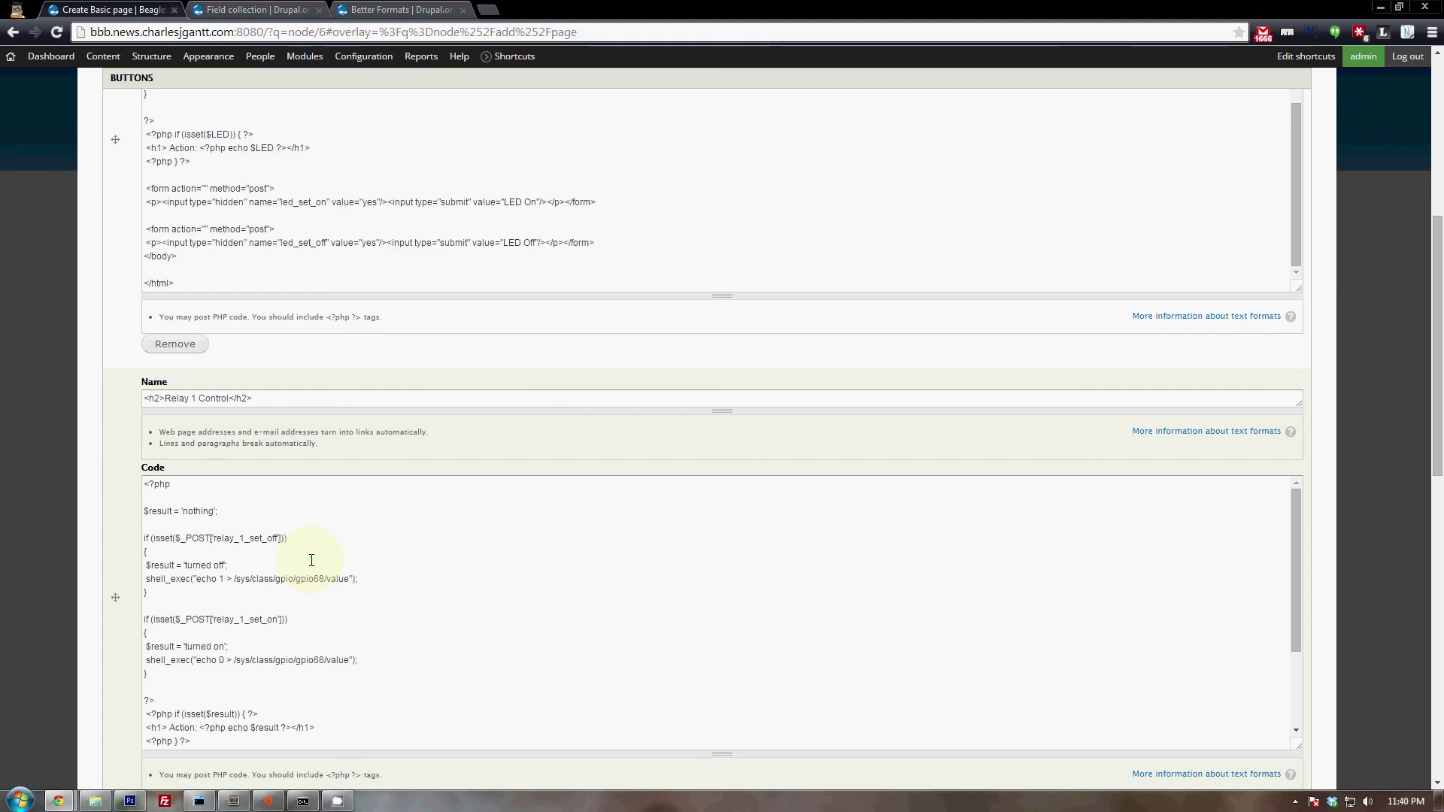
{"action": "scroll", "coordinate": [310, 628], "scroll_direction": "down", "scroll_amount": 2}
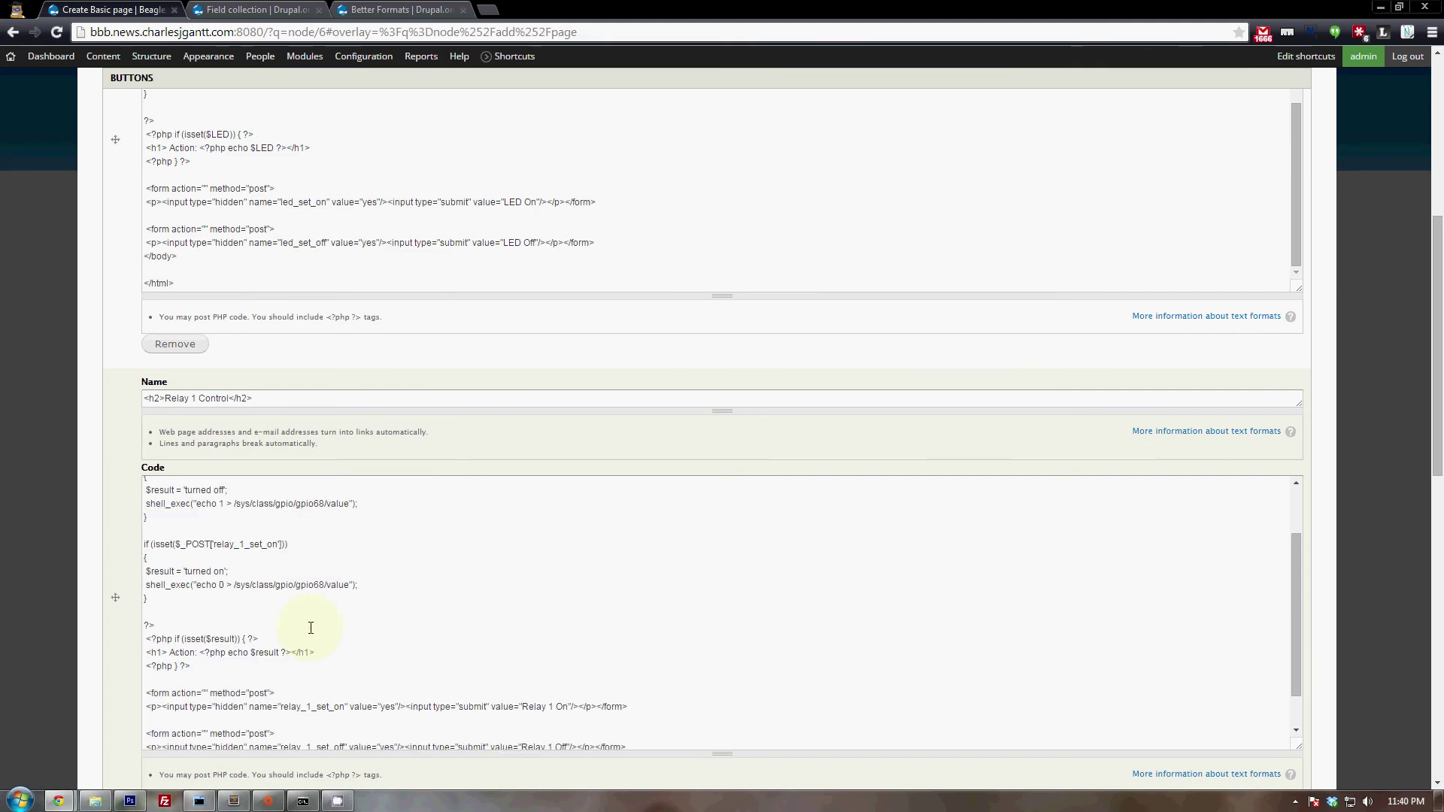
{"action": "scroll", "coordinate": [311, 628], "scroll_direction": "down", "scroll_amount": 5}
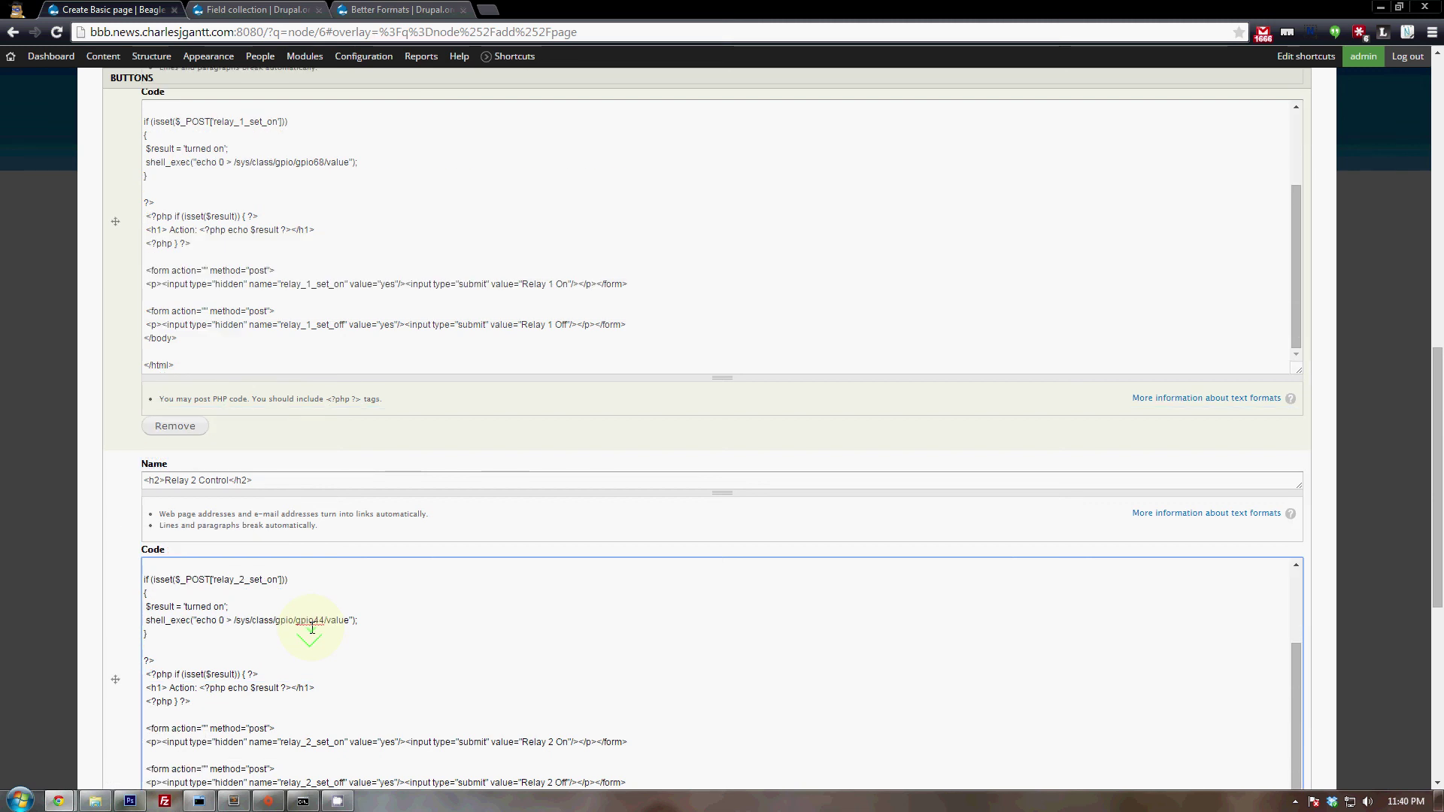
{"action": "scroll", "coordinate": [312, 628], "scroll_direction": "down", "scroll_amount": 2}
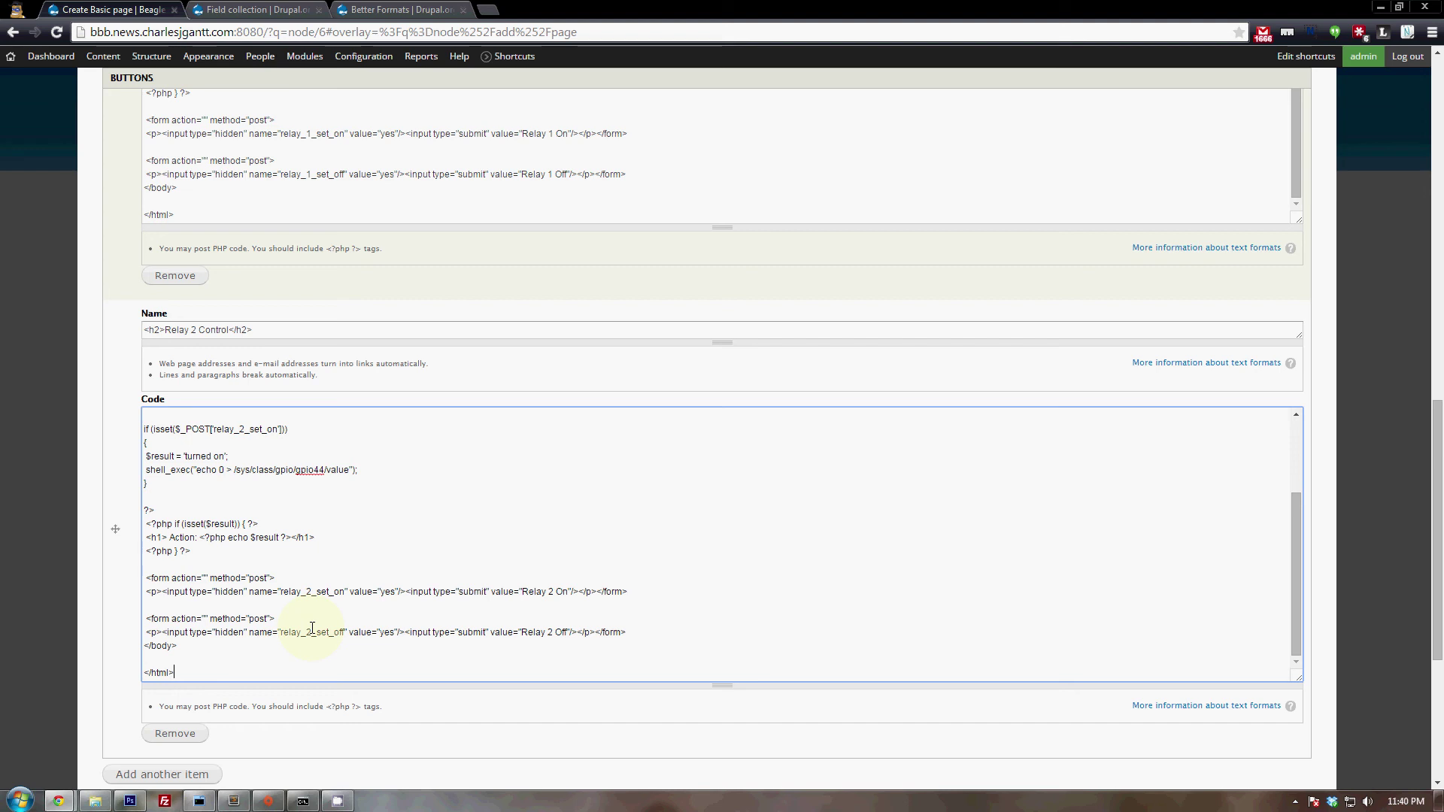
Step: Provide a main menu link titled Automation Demo 2 for the page and set its weight to 10
{"action": "left_click", "coordinate": [445, 548]}
{"action": "scroll", "coordinate": [370, 551], "scroll_direction": "down", "scroll_amount": 4}
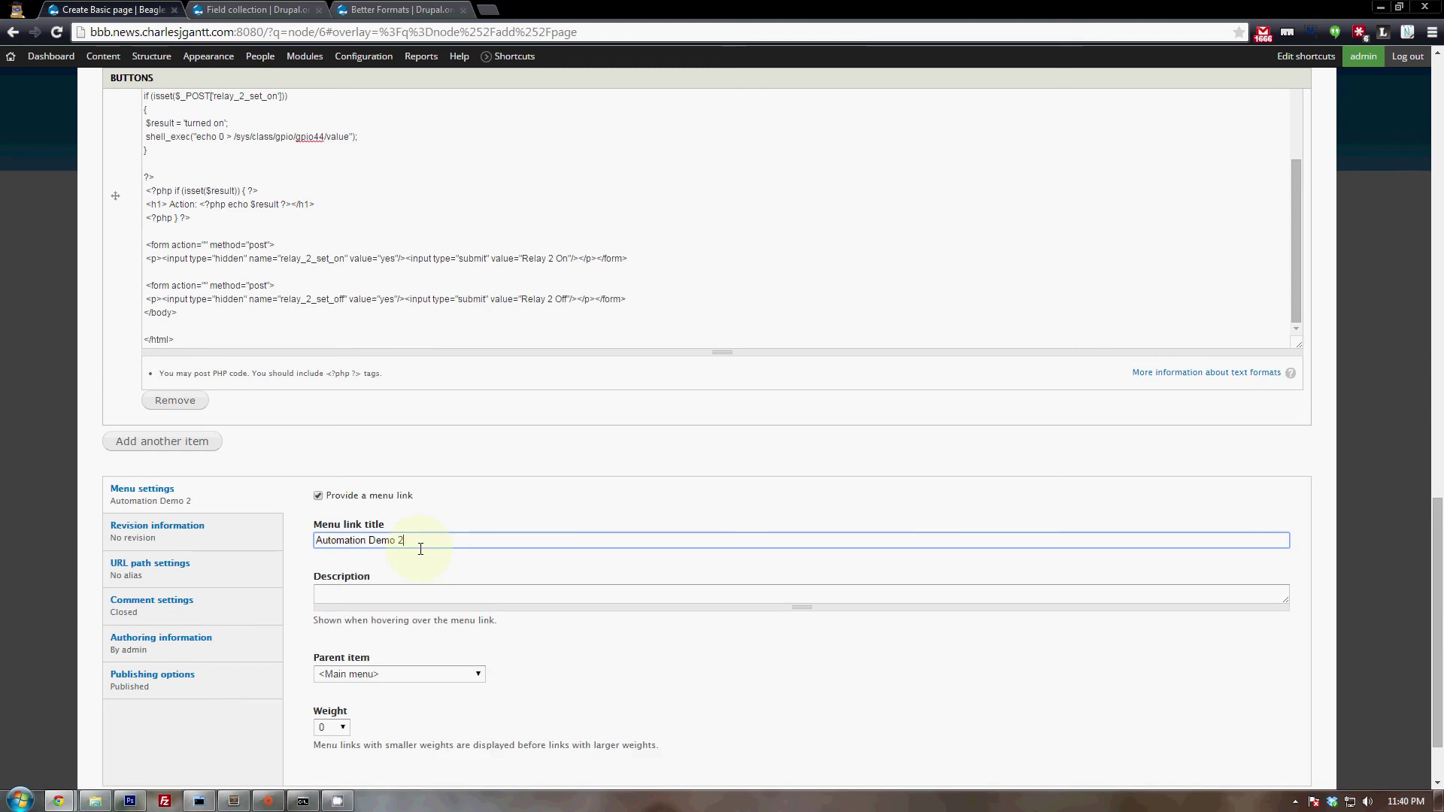
{"action": "scroll", "coordinate": [328, 605], "scroll_direction": "down", "scroll_amount": 1}
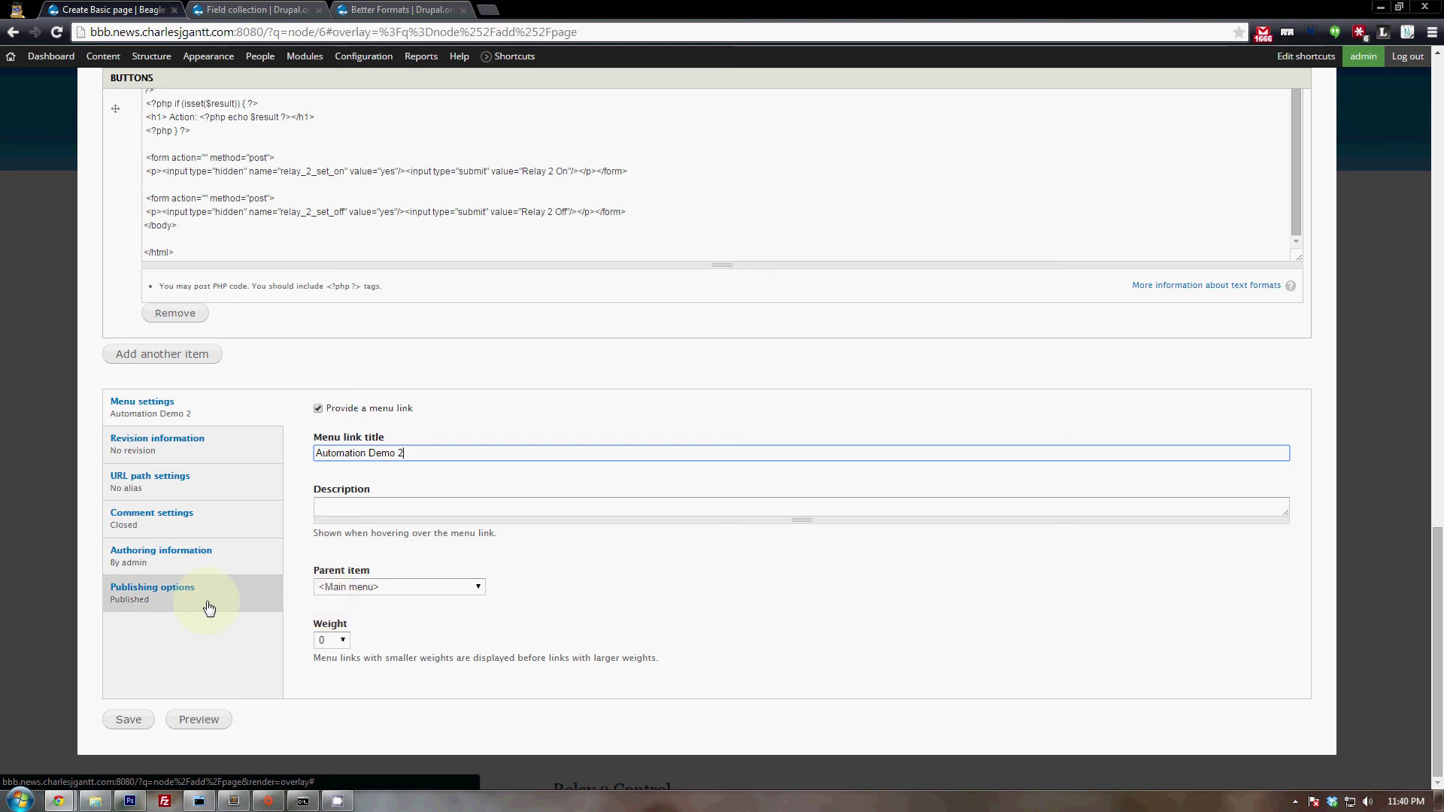
{"action": "left_click", "coordinate": [331, 640]}
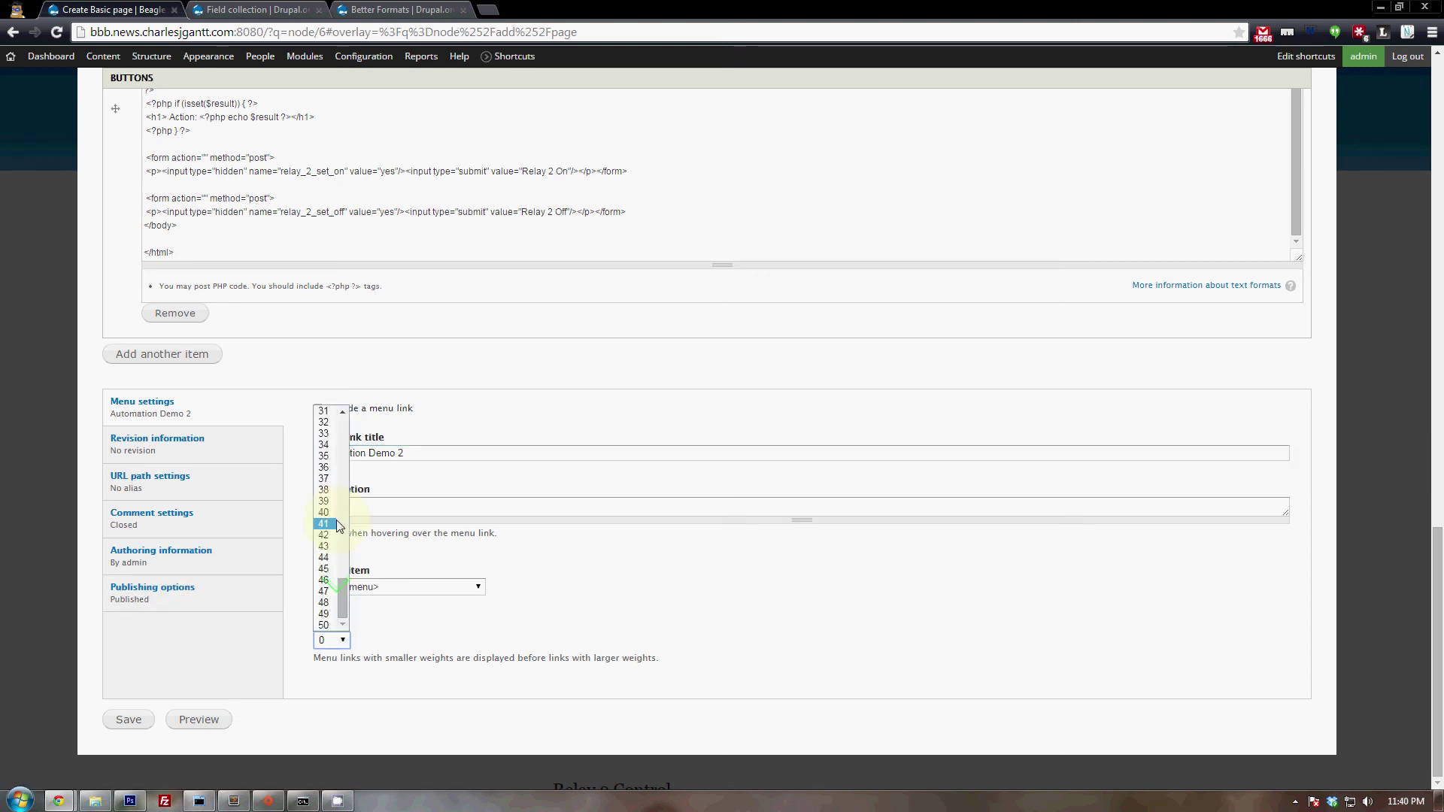
{"action": "scroll", "coordinate": [337, 572], "scroll_direction": "up", "scroll_amount": 13}
{"action": "left_click", "coordinate": [336, 625]}
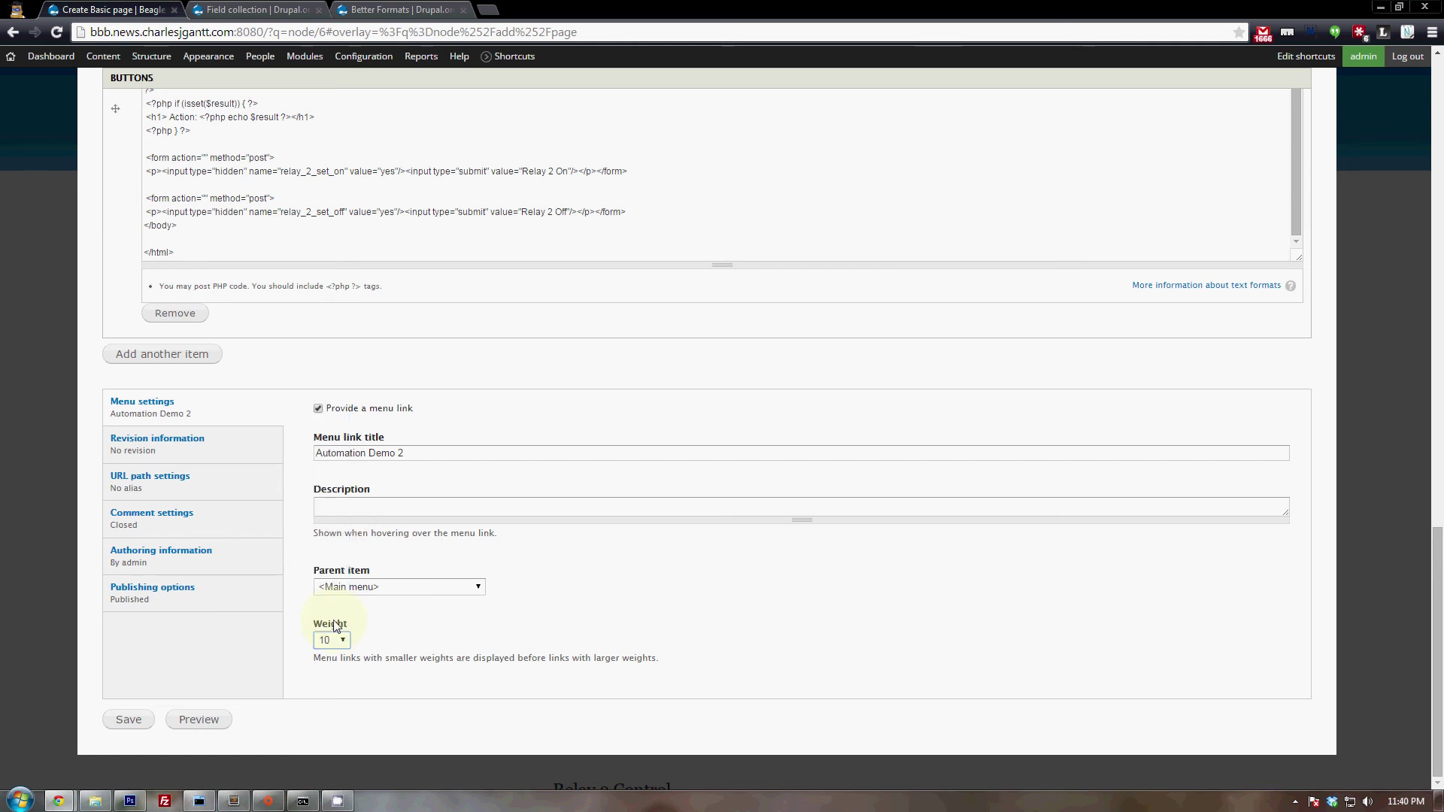
Step: Check the page's publishing options and save the Automation Demo 2 page
{"action": "left_click", "coordinate": [212, 588]}
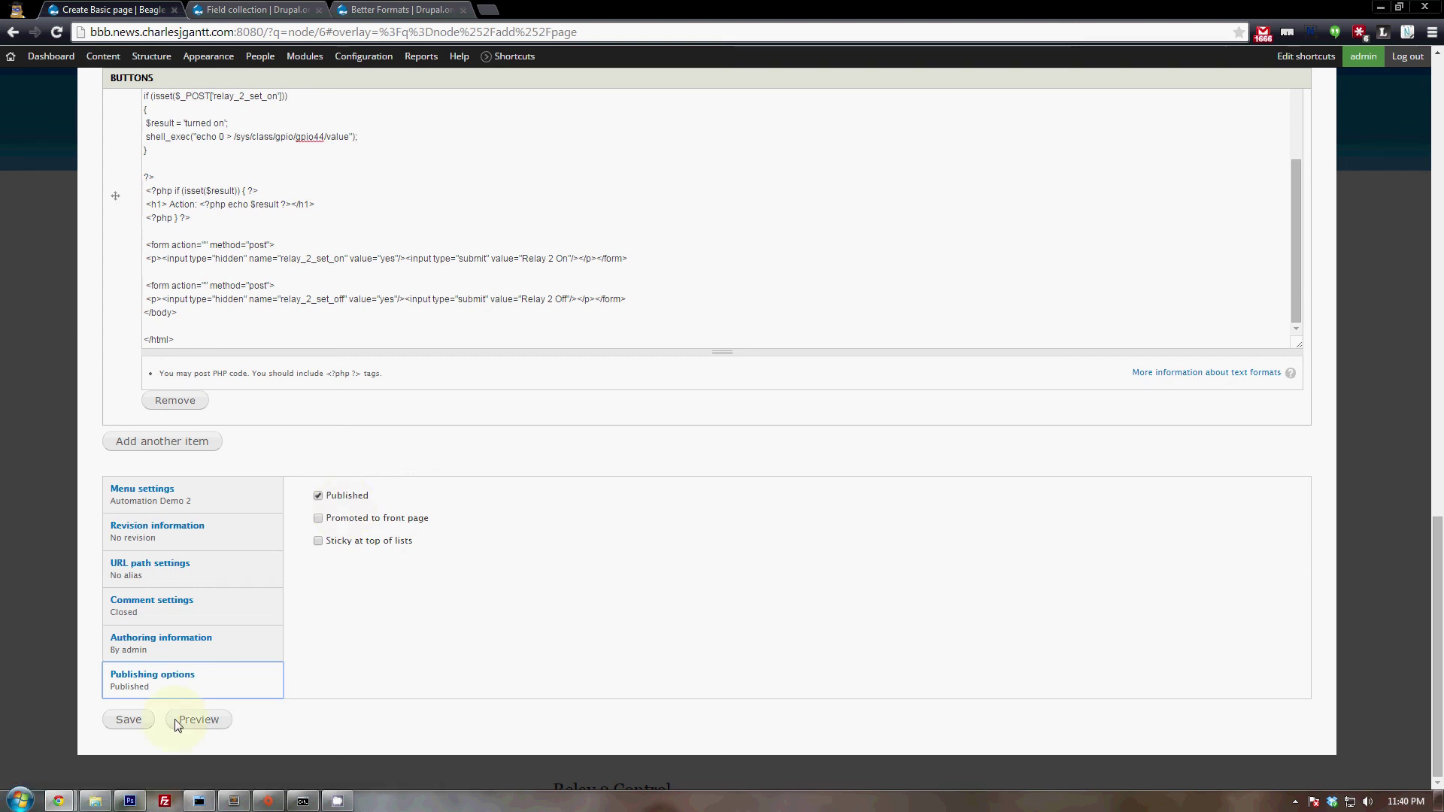
{"action": "left_click", "coordinate": [134, 720]}
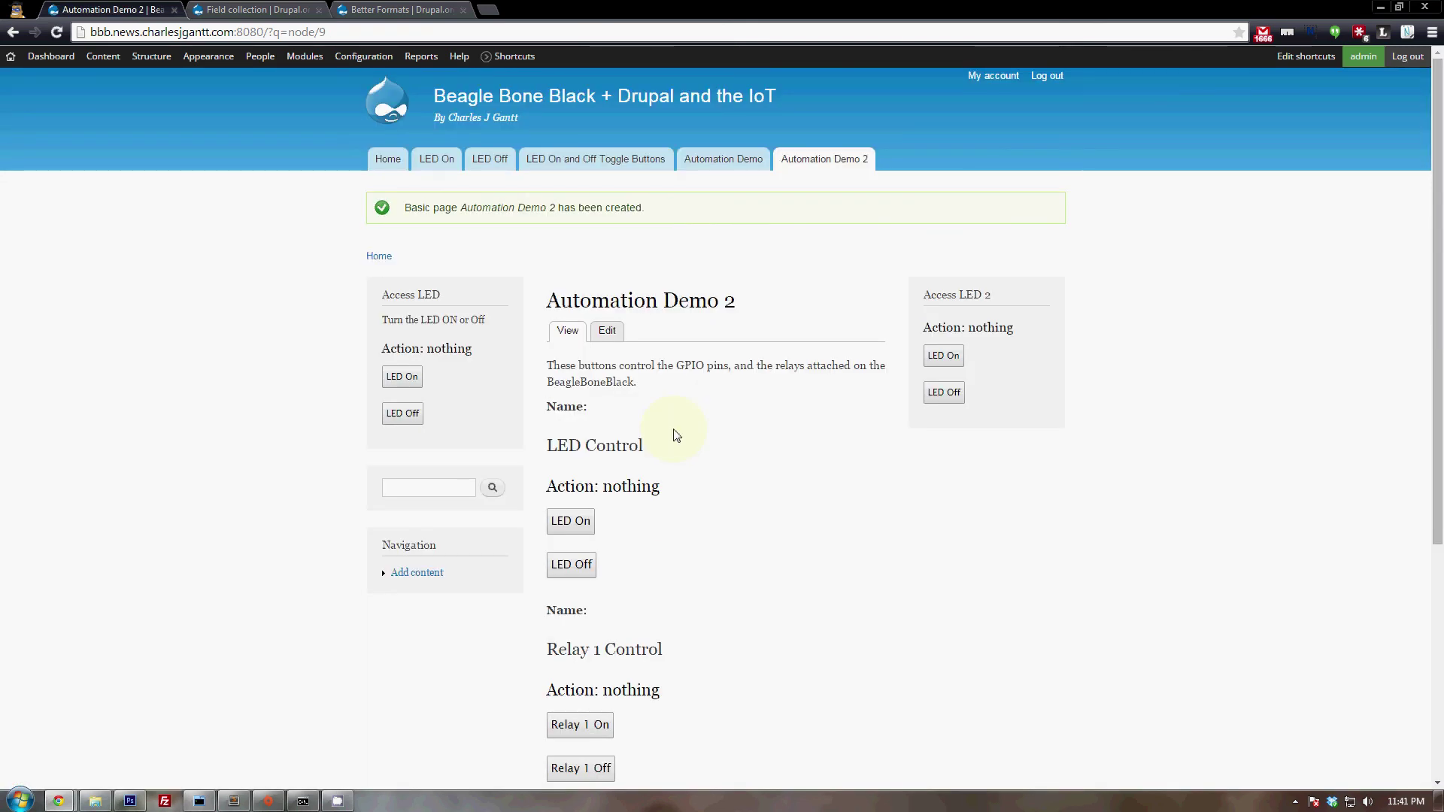
Step: Test the saved page's LED Control, Relay 1 Control and Relay 2 Control buttons by switching each output on and off
{"action": "scroll", "coordinate": [676, 435], "scroll_direction": "down", "scroll_amount": 4}
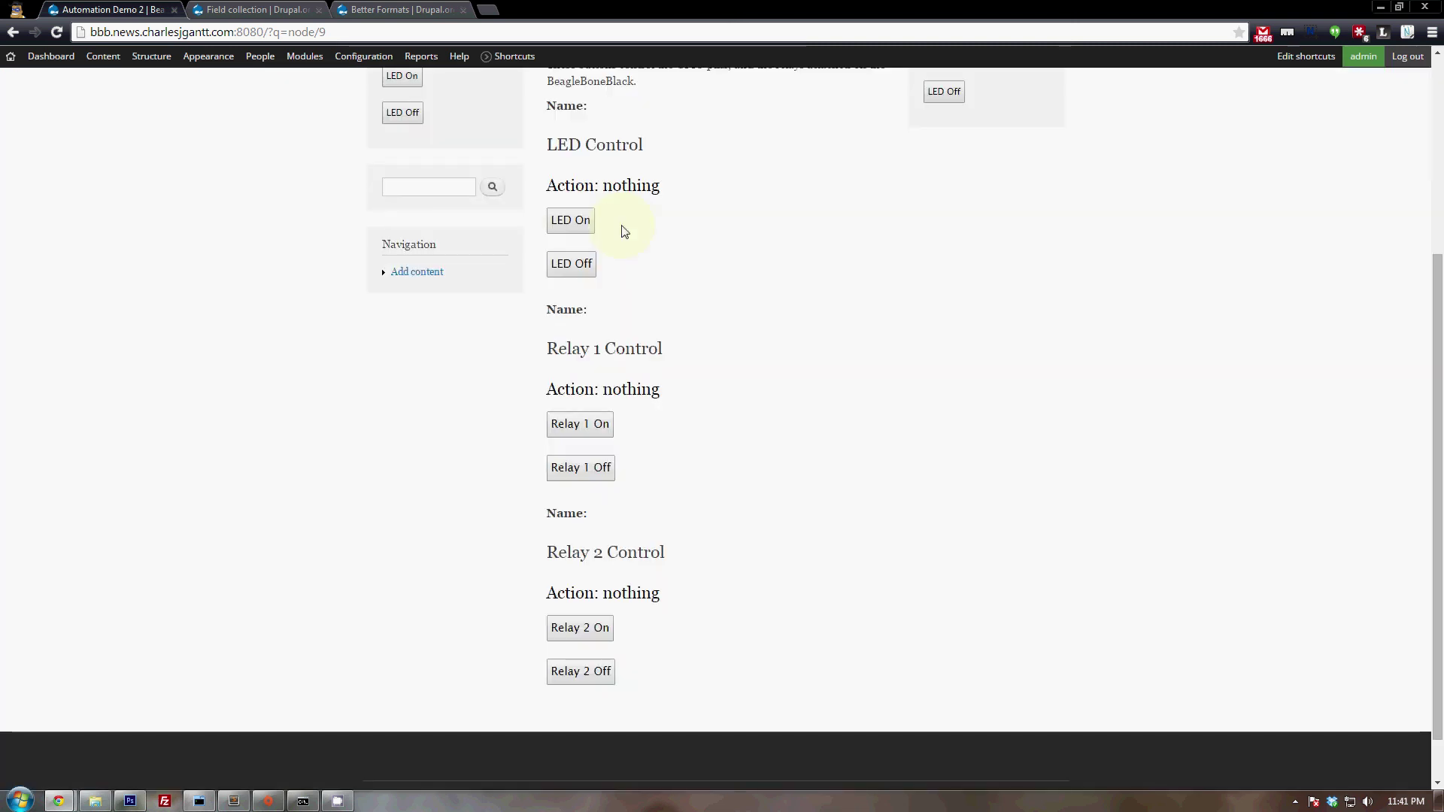
{"action": "left_click", "coordinate": [560, 220]}
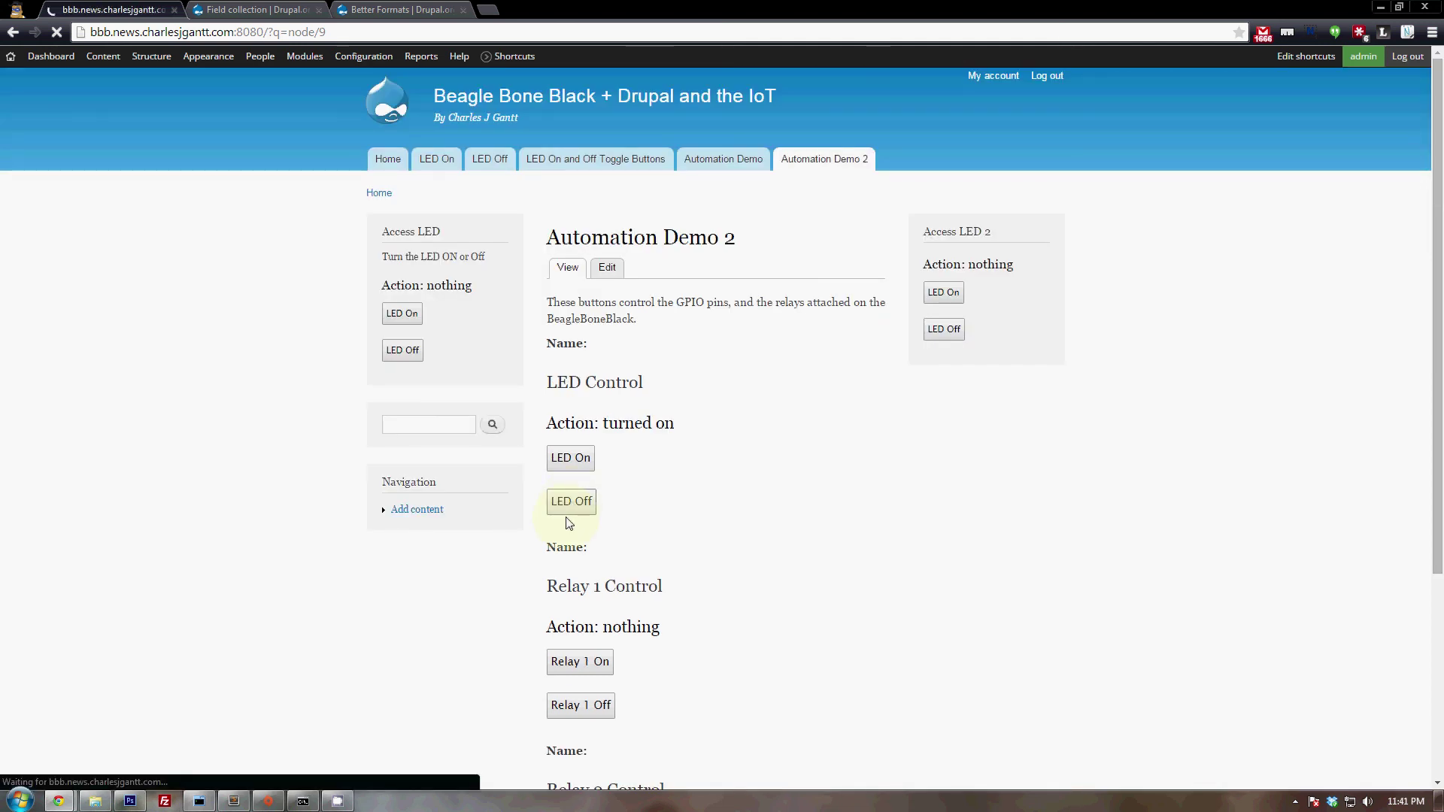
{"action": "left_click", "coordinate": [584, 664]}
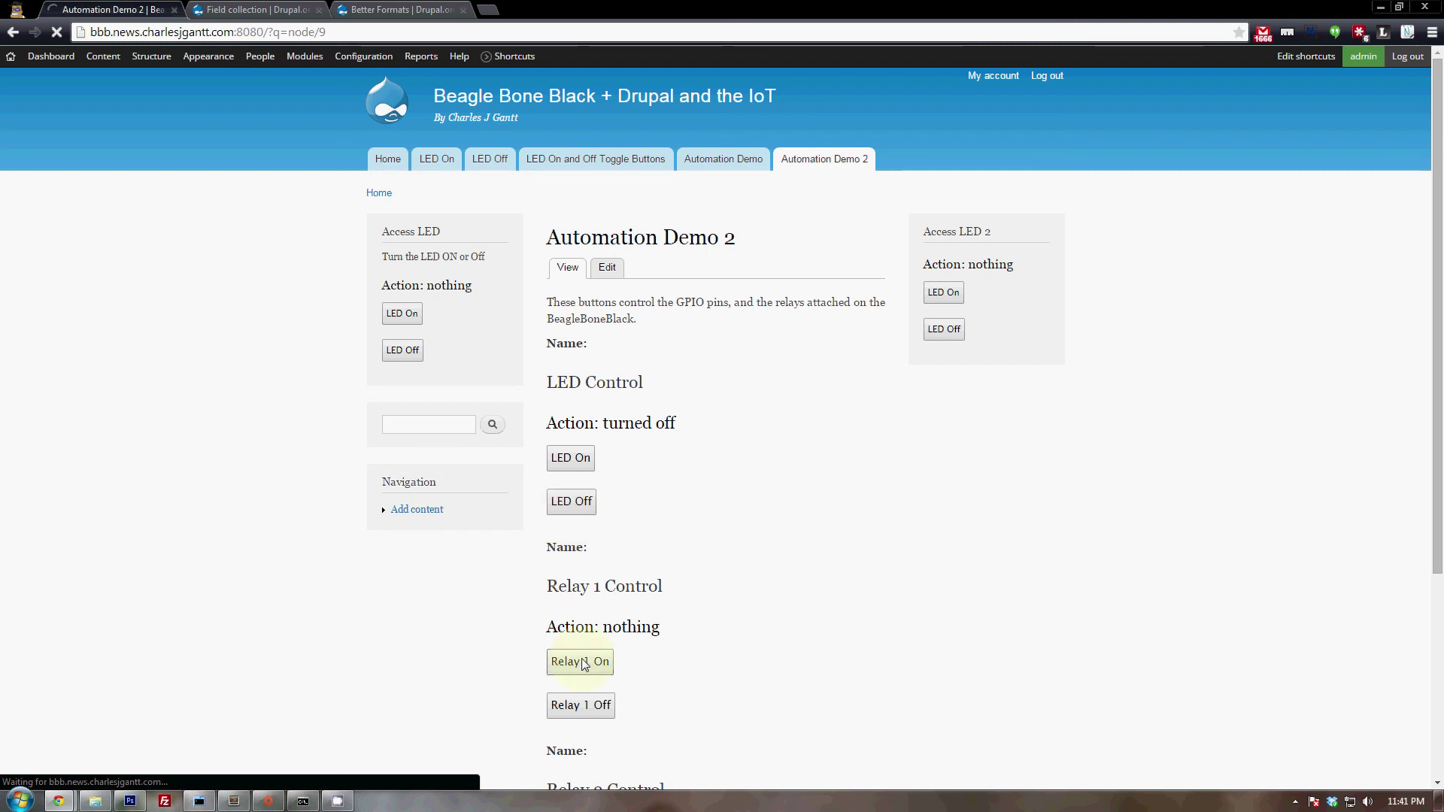
{"action": "left_click", "coordinate": [572, 709]}
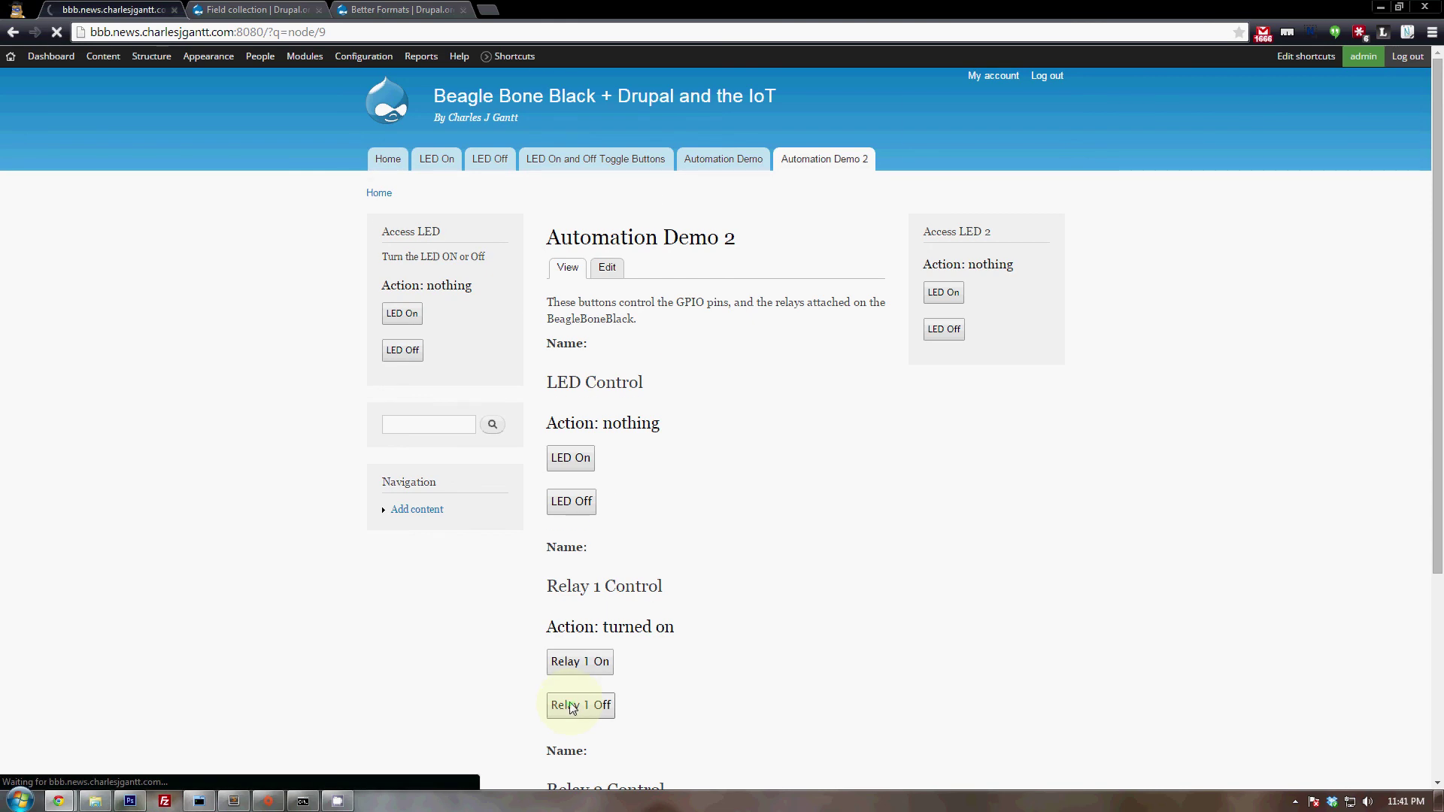
{"action": "scroll", "coordinate": [579, 676], "scroll_direction": "down", "scroll_amount": 3}
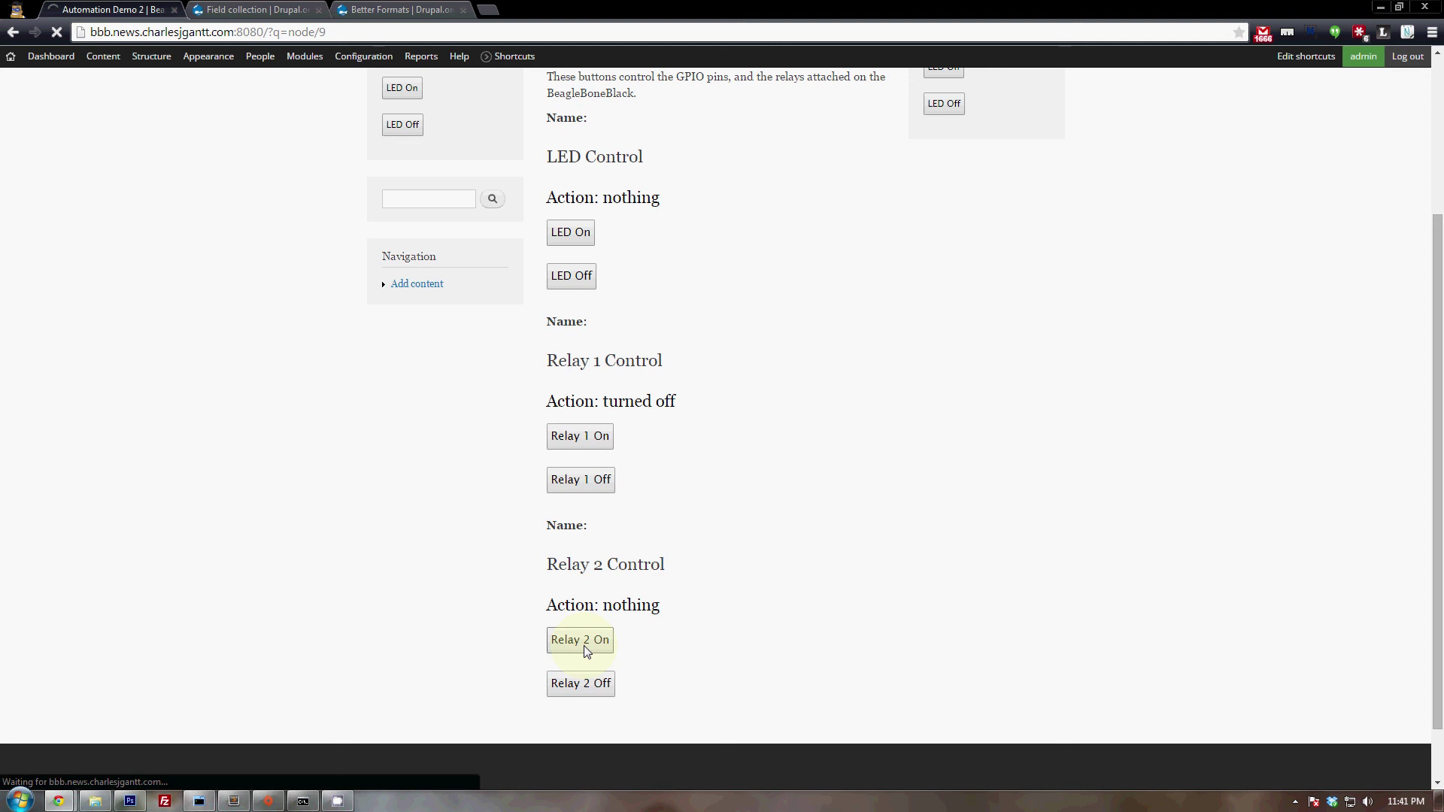
{"action": "left_click", "coordinate": [579, 683]}
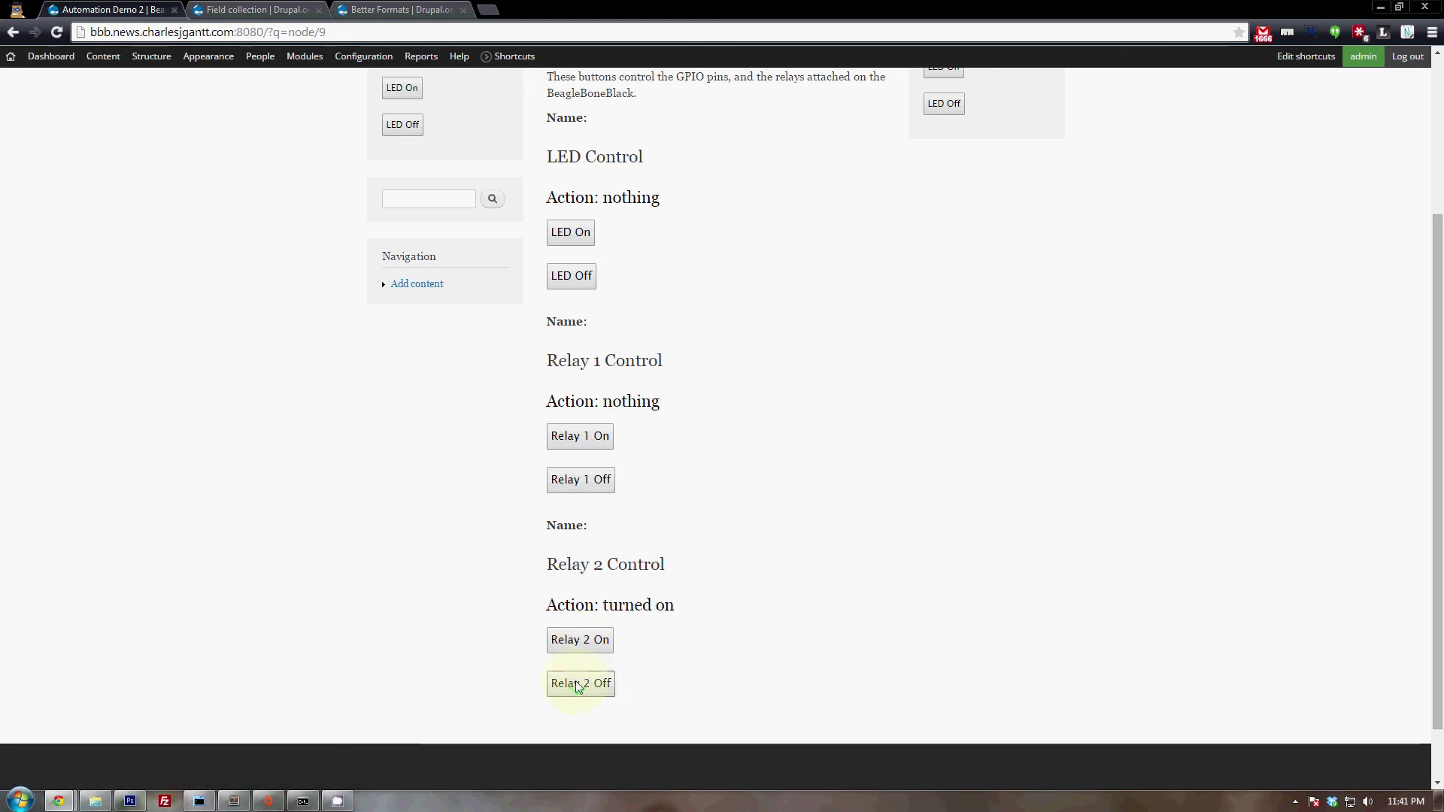